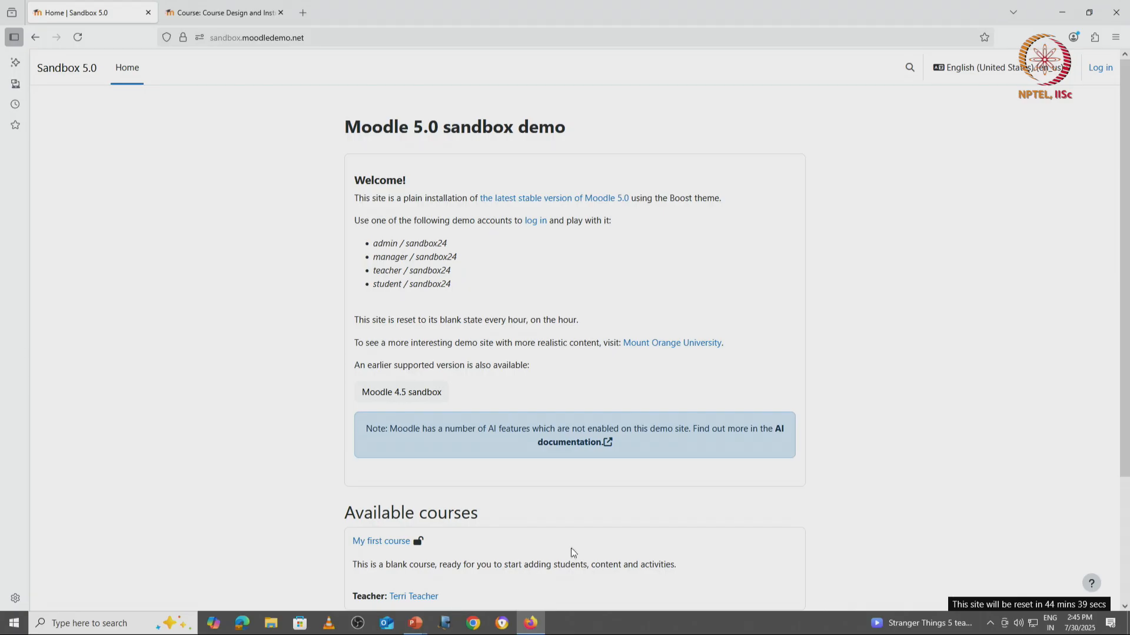
Log in to the Moodle sandbox with the prefilled teacher account and open "My second course"
click(1101, 68)
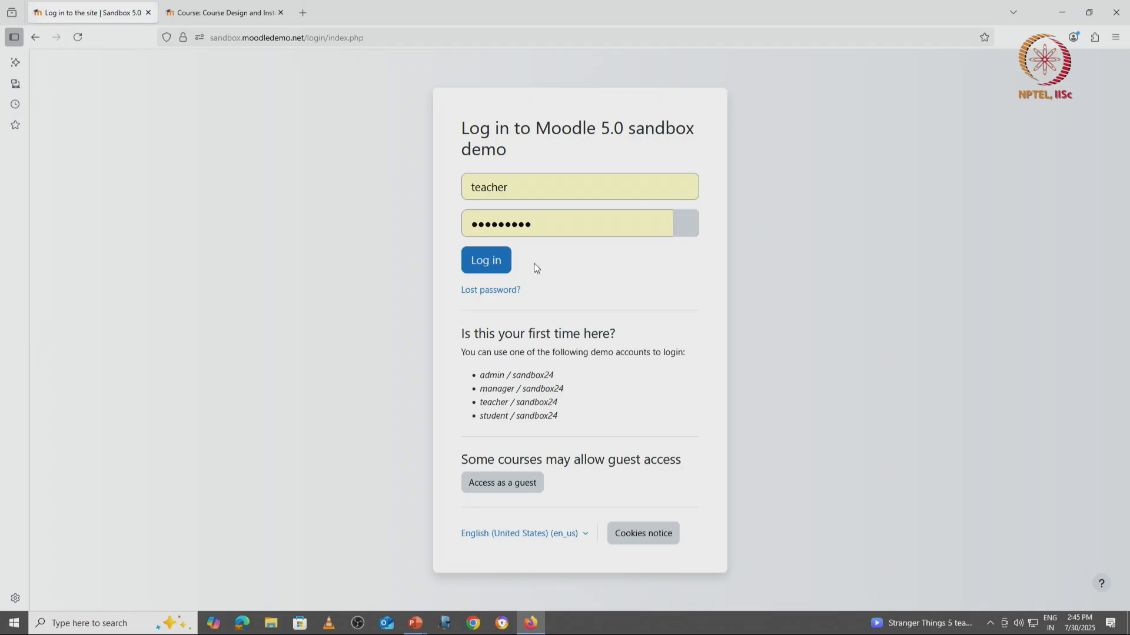
click(486, 260)
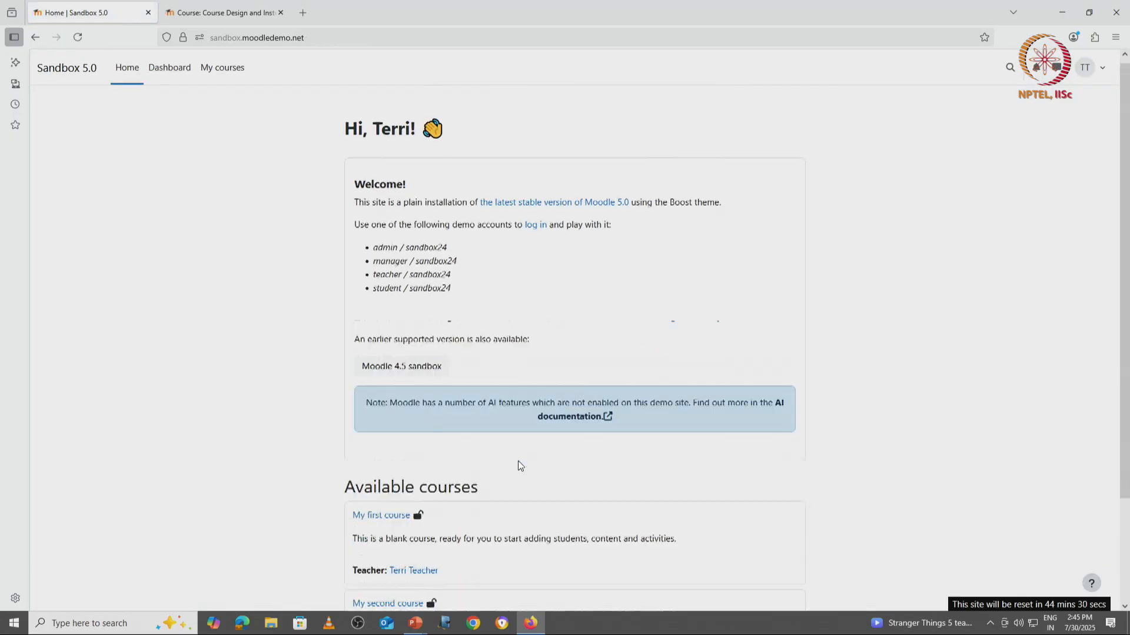
scroll(517, 461, down, 3)
click(401, 474)
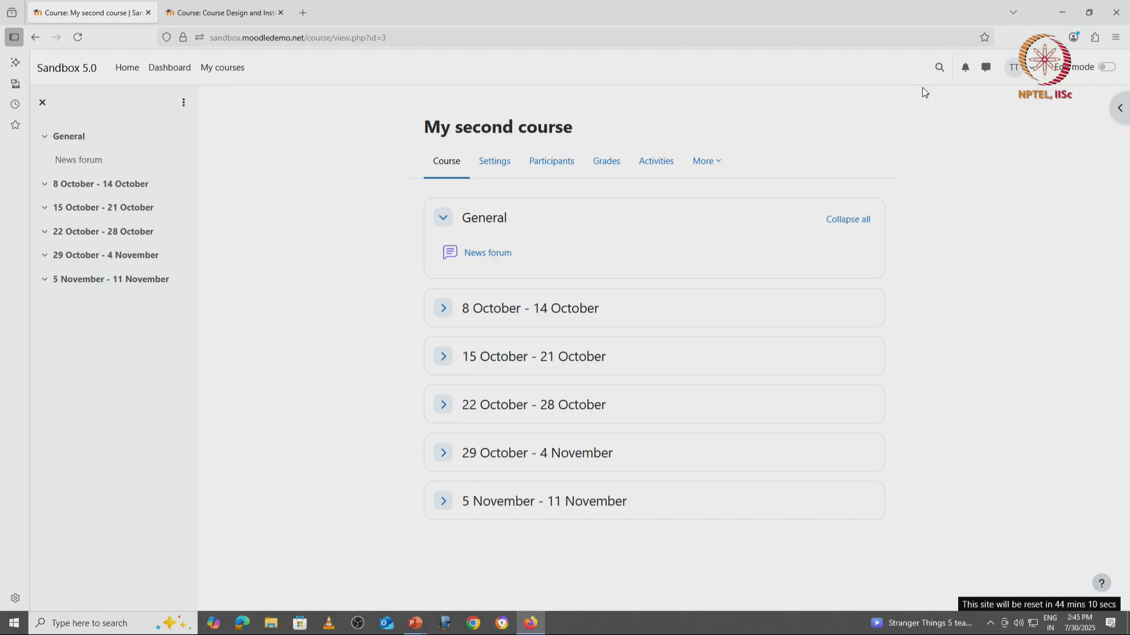
Go to the group management of the course participants and open the form for auto-creating groups
click(550, 166)
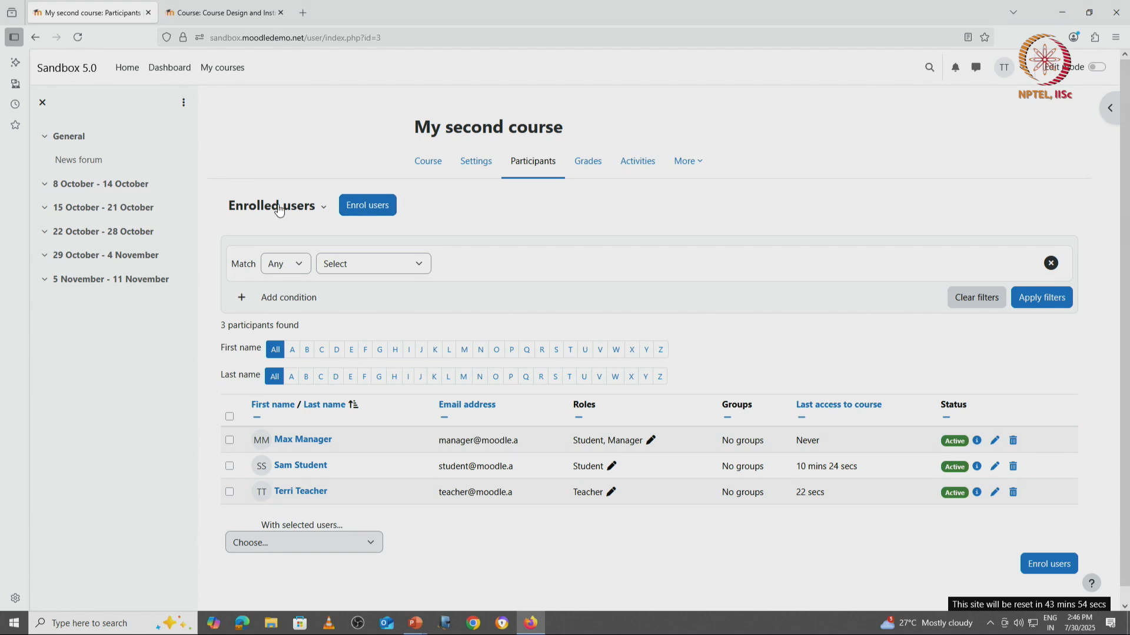
click(321, 210)
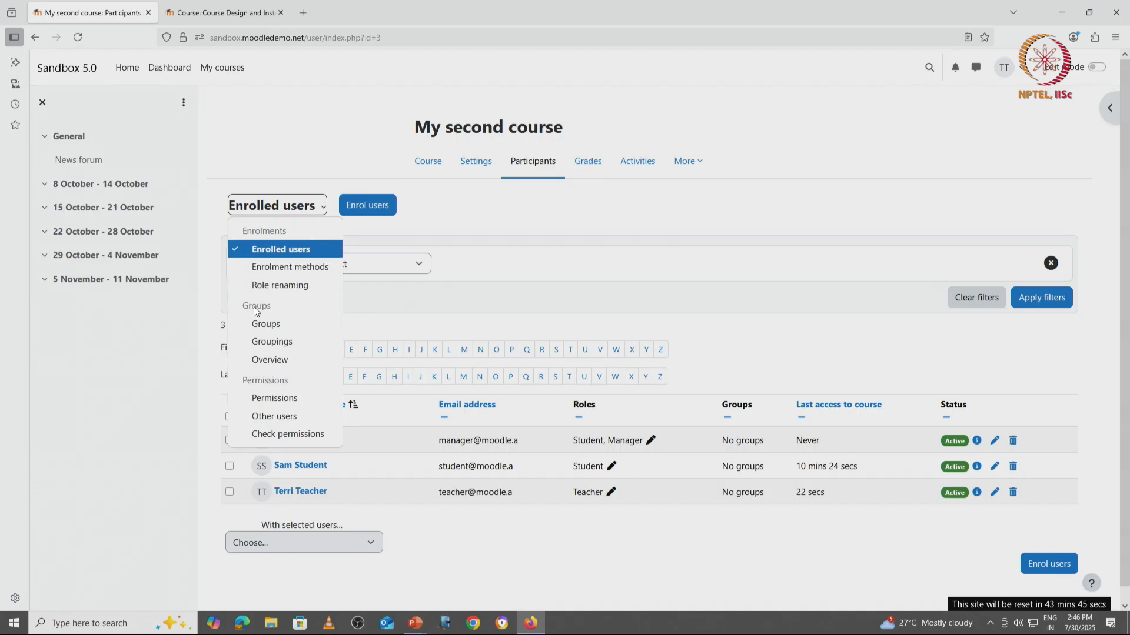
click(278, 328)
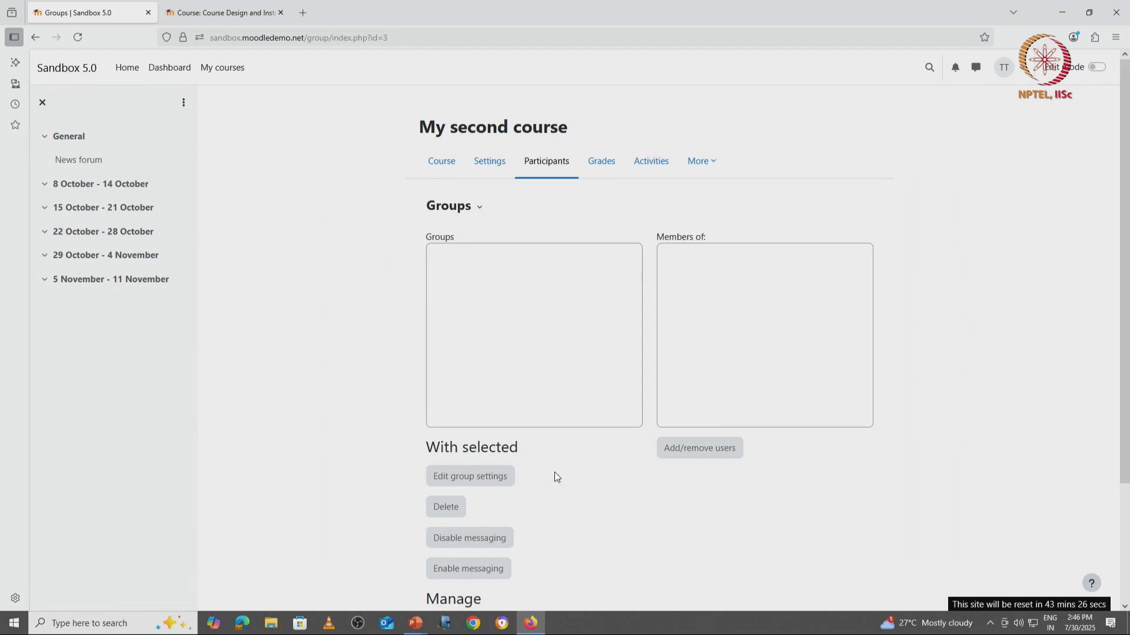
scroll(550, 474, down, 3)
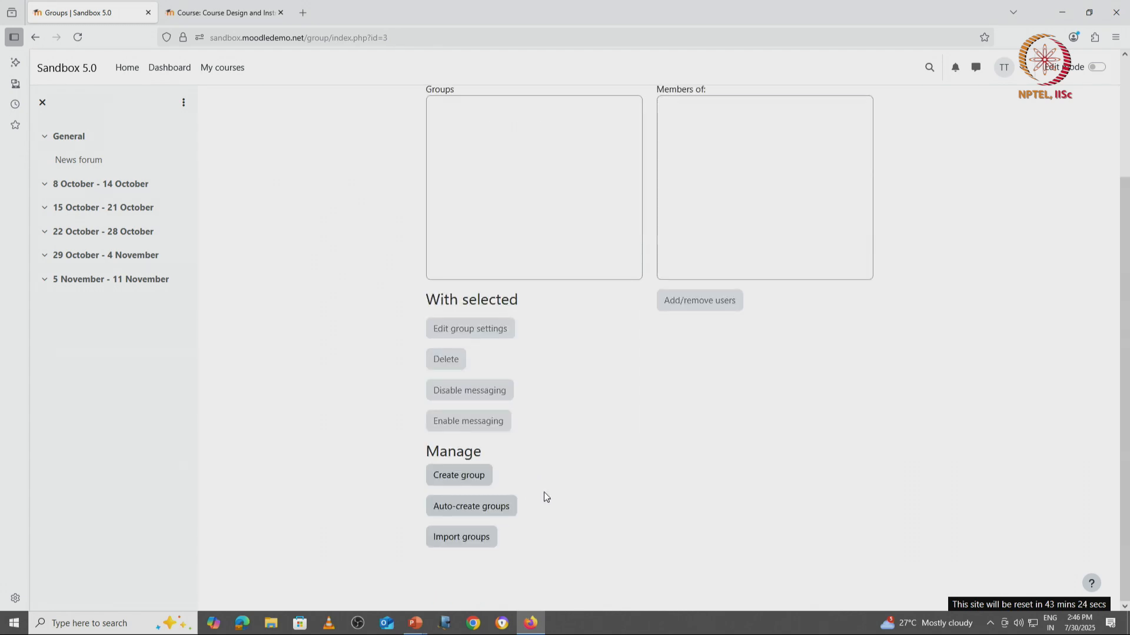
click(459, 512)
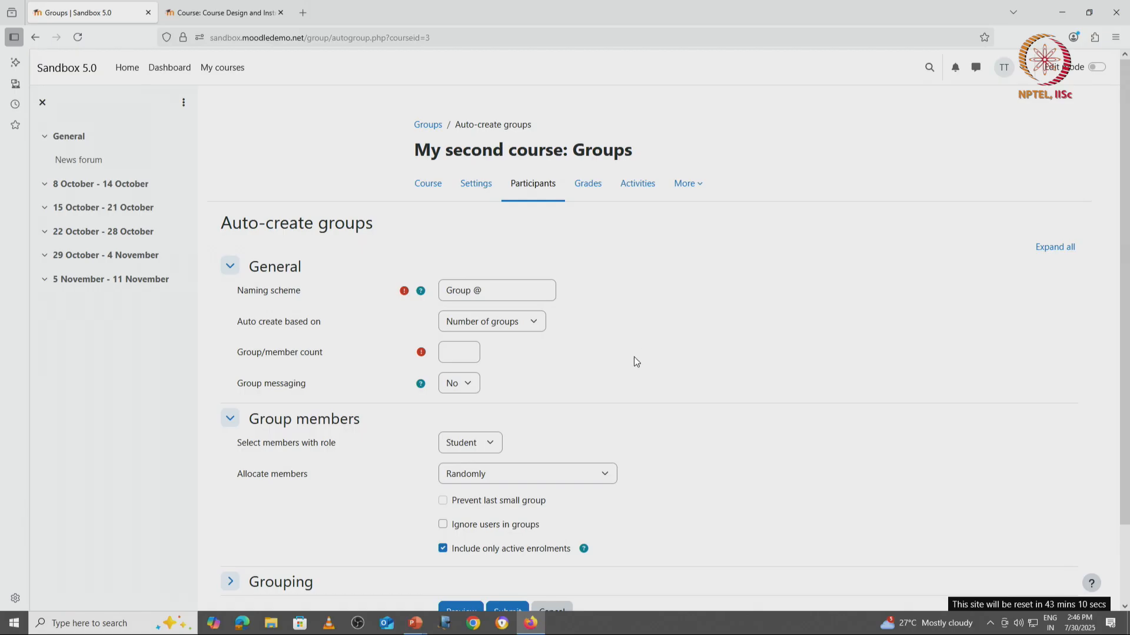
Base the automatic group creation on members per group, with a group/member count of 1
scroll(633, 356, down, 2)
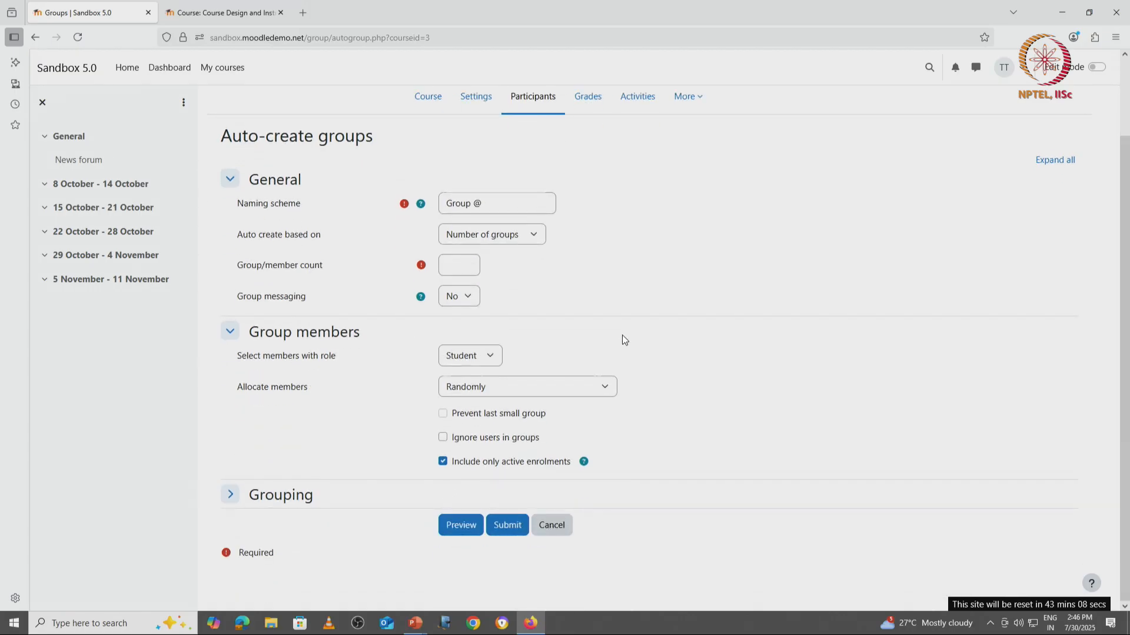
click(529, 239)
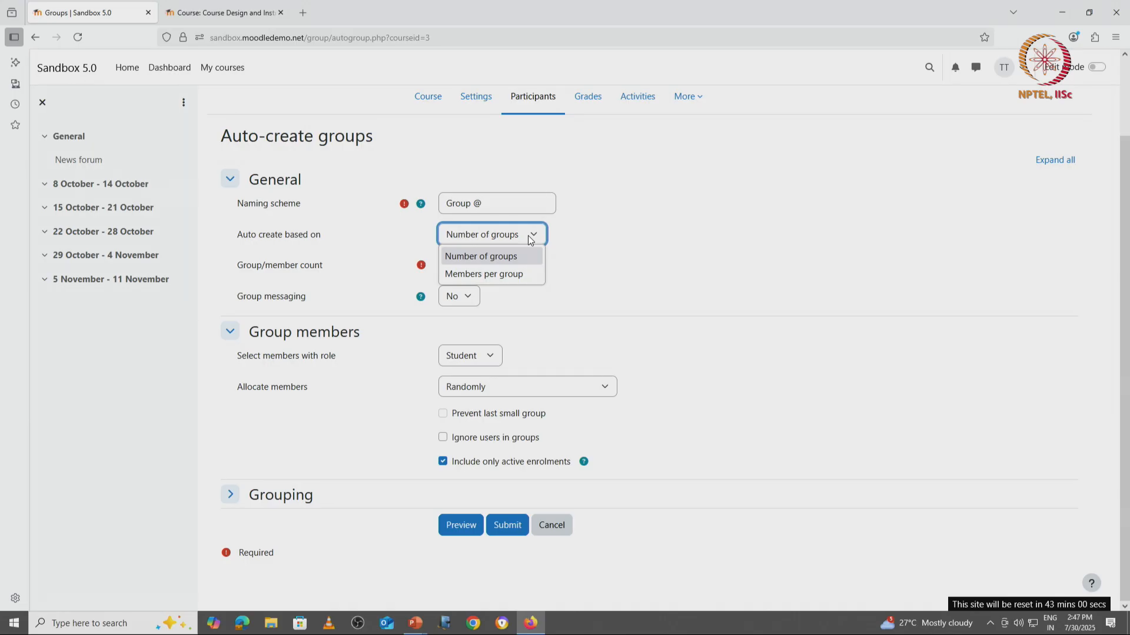
click(506, 273)
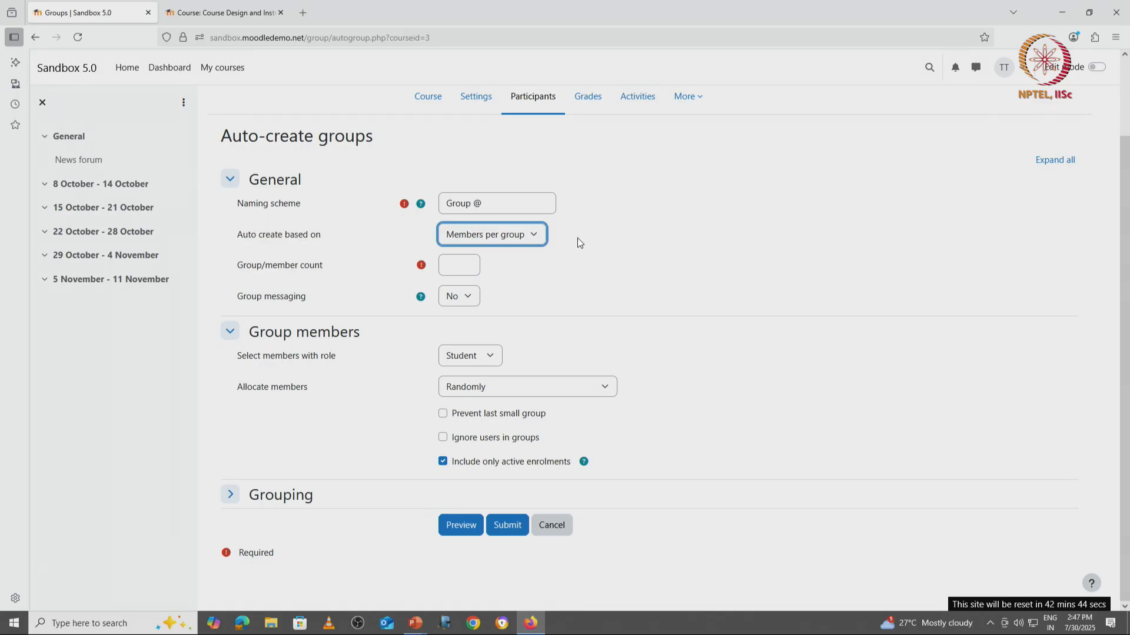
click(532, 237)
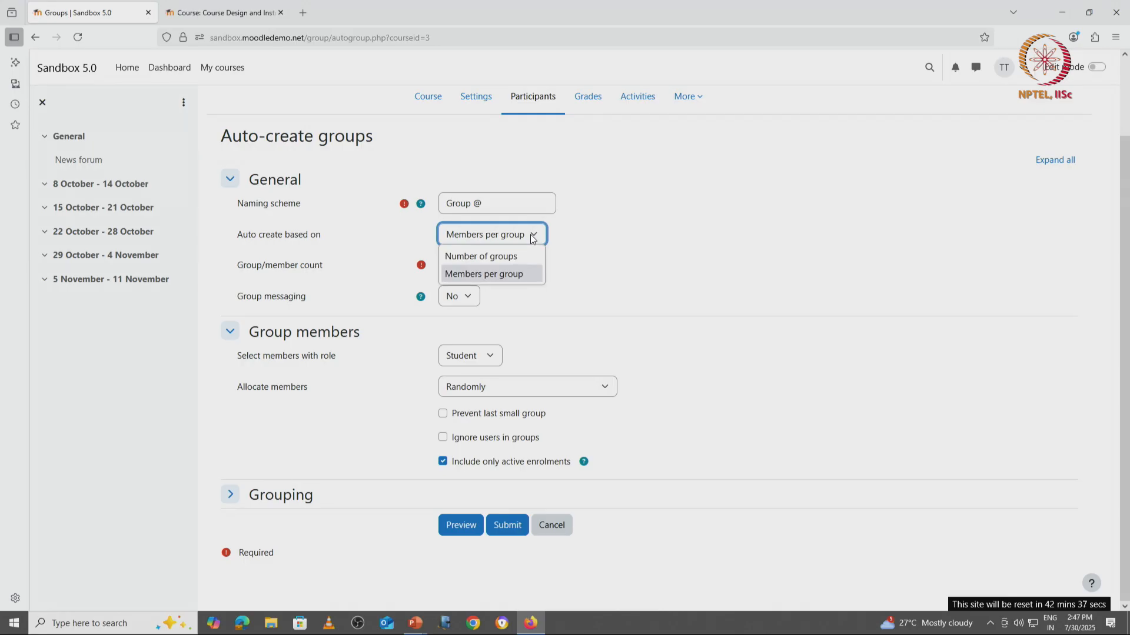
click(524, 274)
click(464, 265)
text(1)
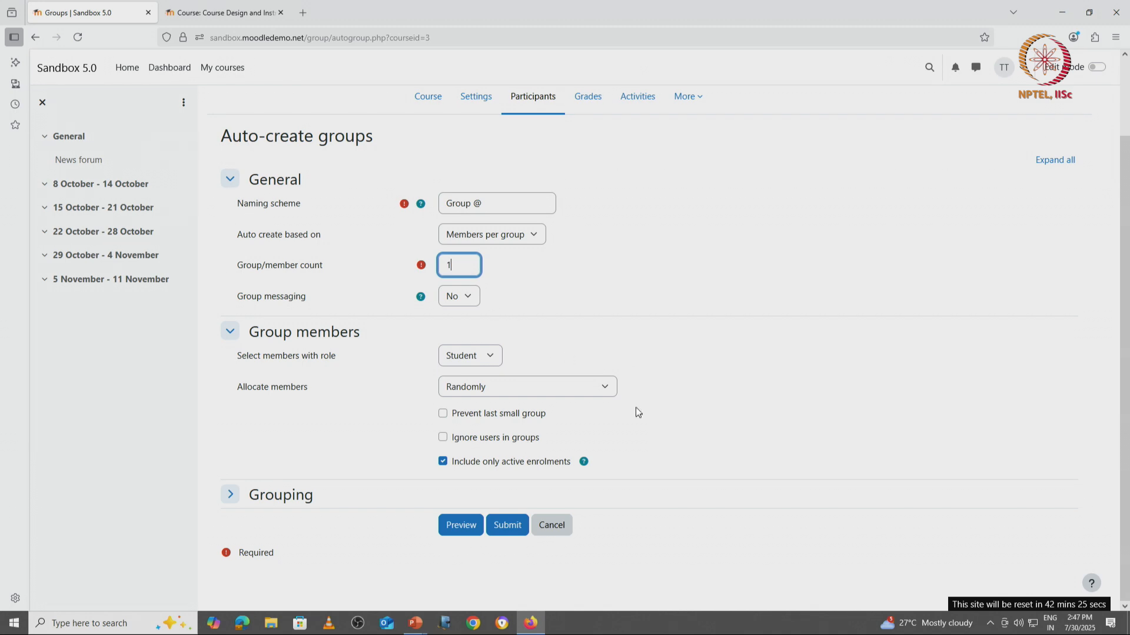
Preview the automatically generated groups and submit the form to create them
click(464, 525)
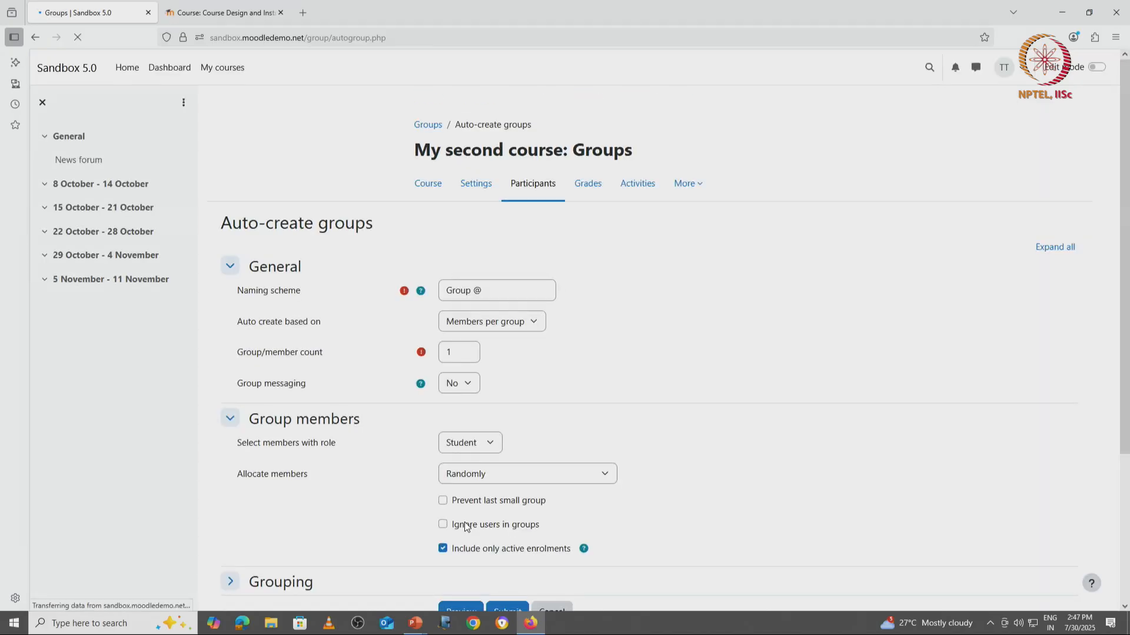
scroll(609, 370, down, 3)
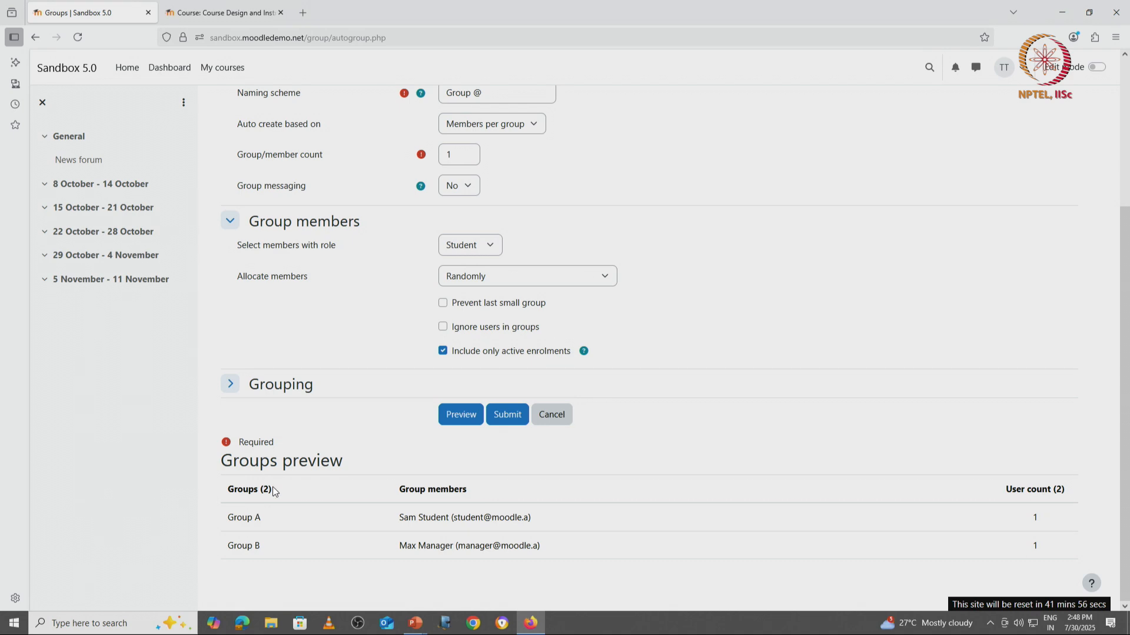
scroll(273, 491, up, 3)
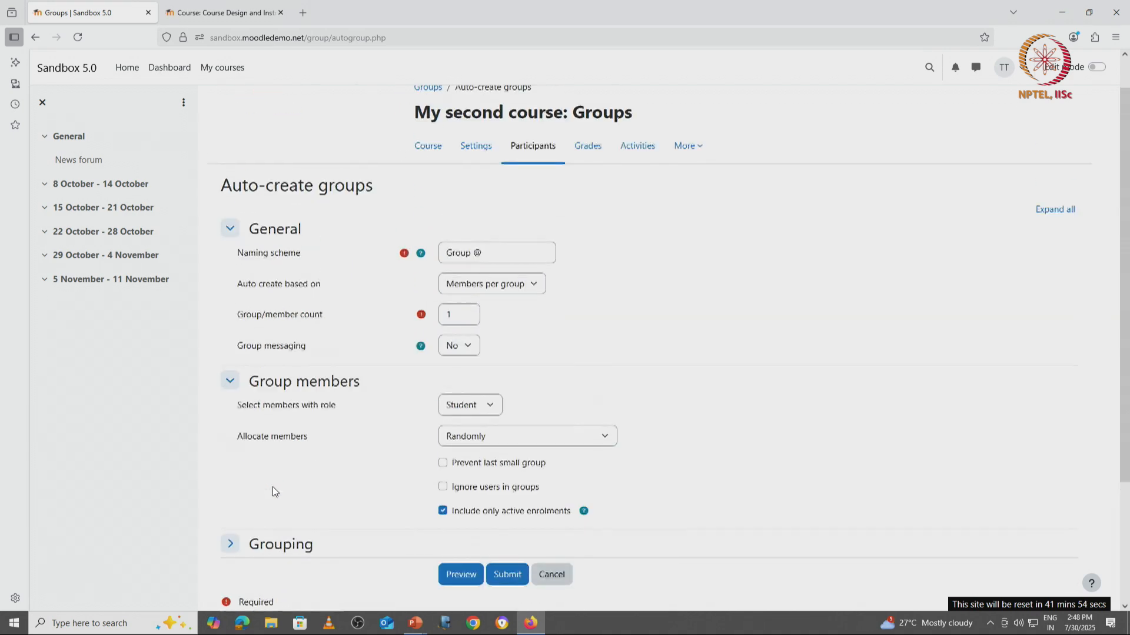
scroll(285, 495, down, 3)
click(512, 425)
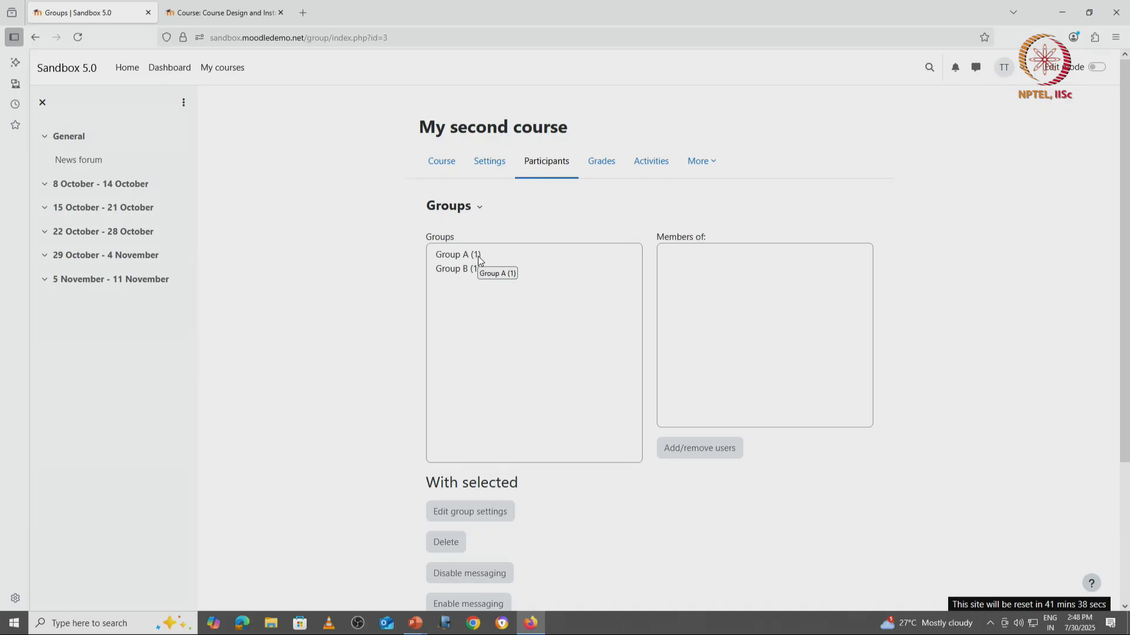
Check the members of Group A and Group B, and review the group assignments in the course's participant list
click(458, 254)
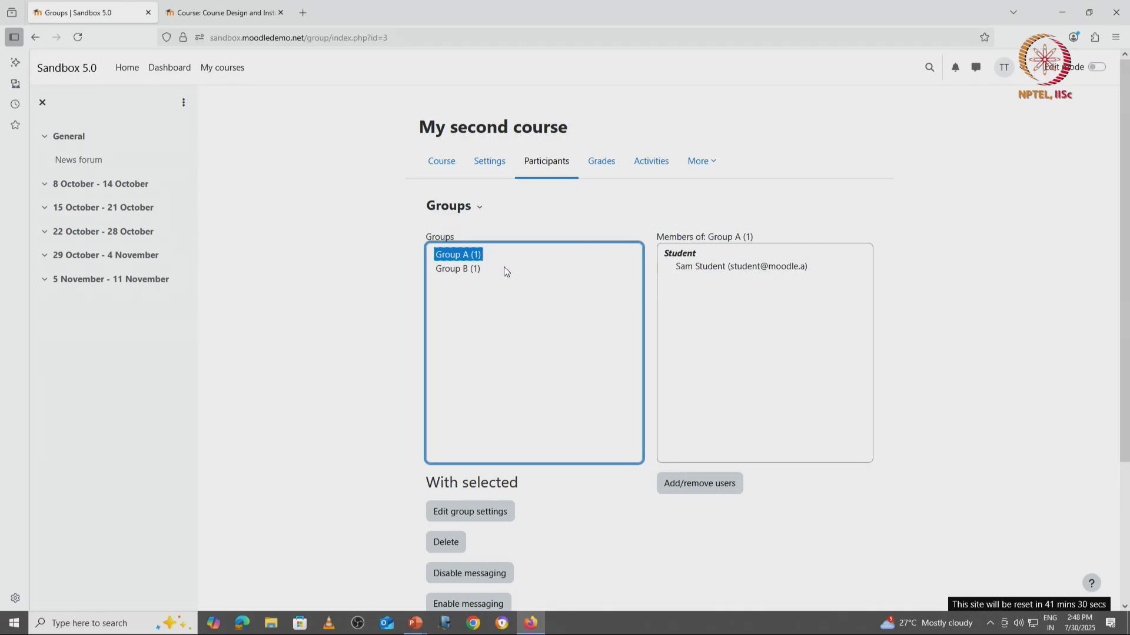
click(466, 268)
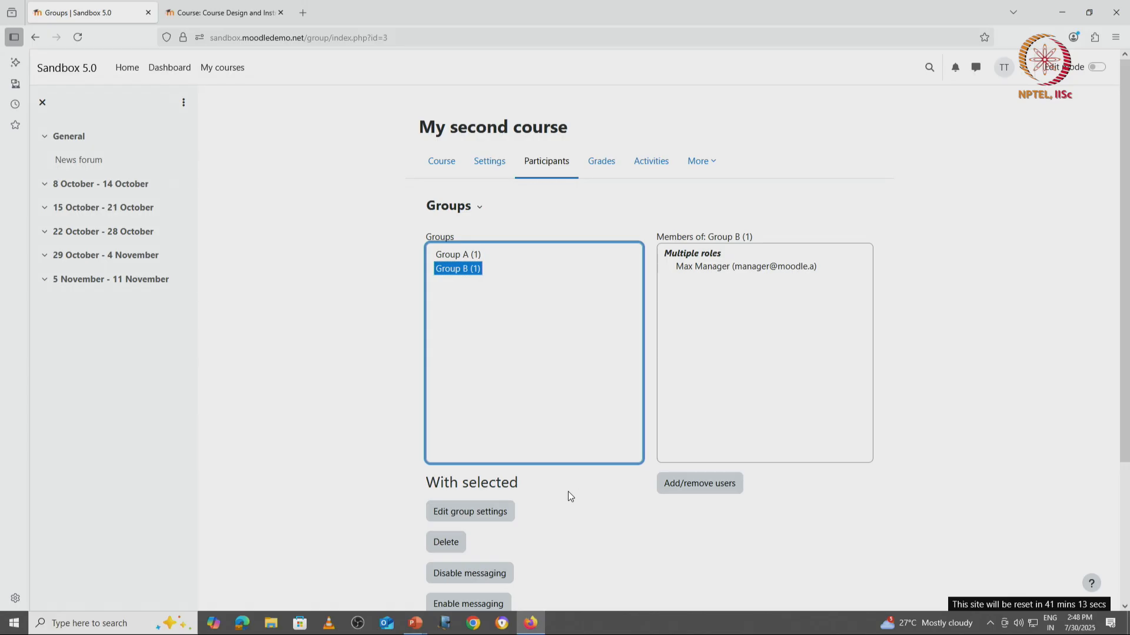
click(545, 163)
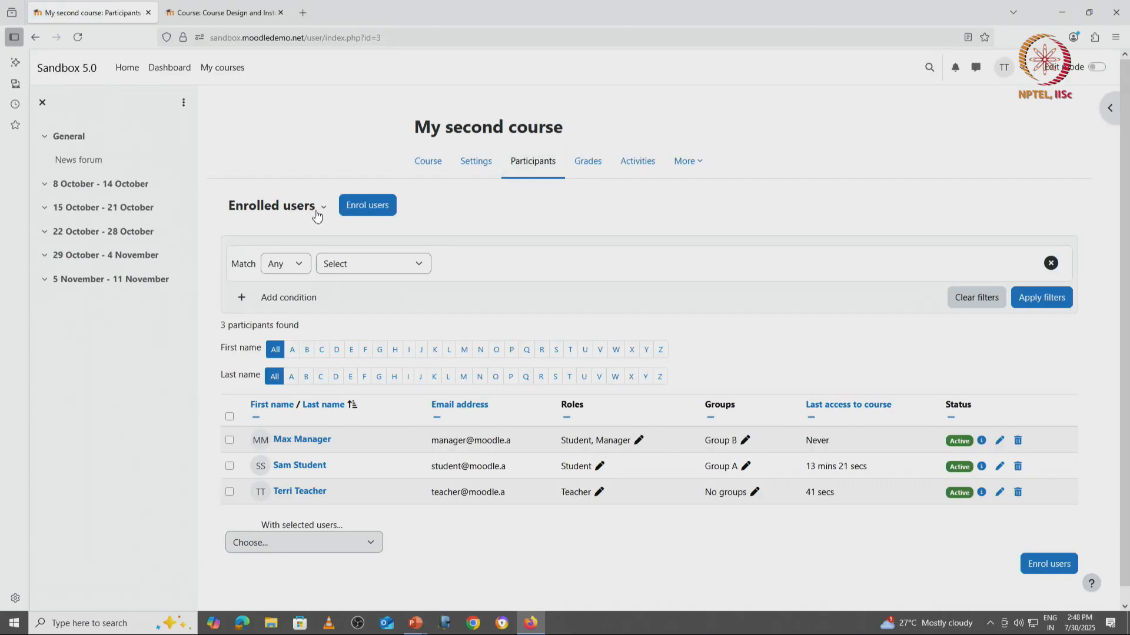
click(322, 207)
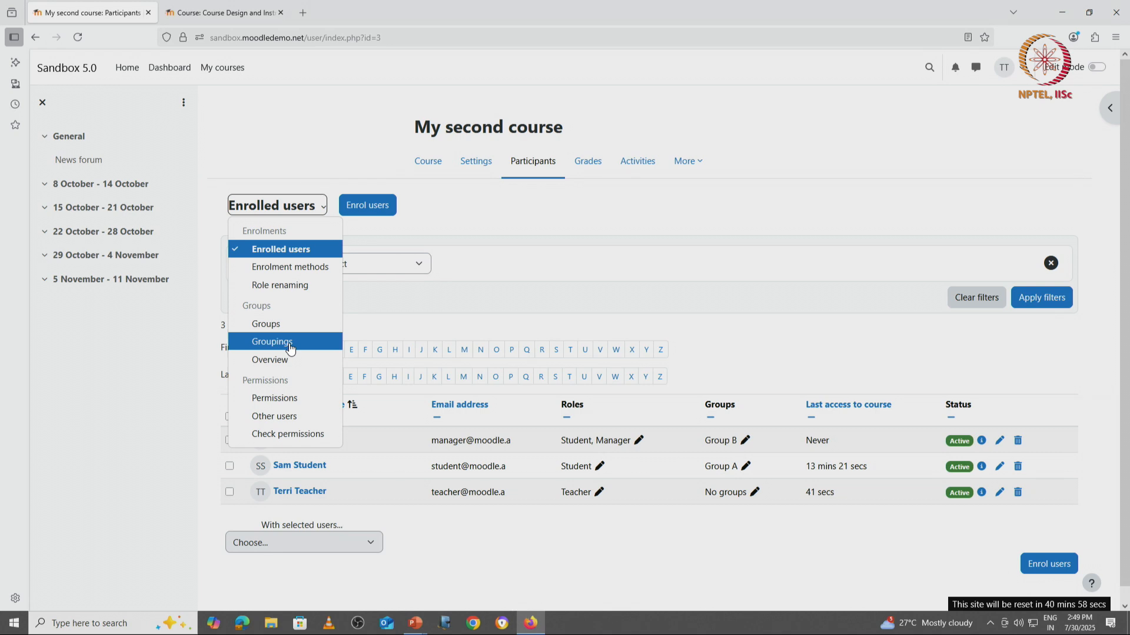
click(549, 220)
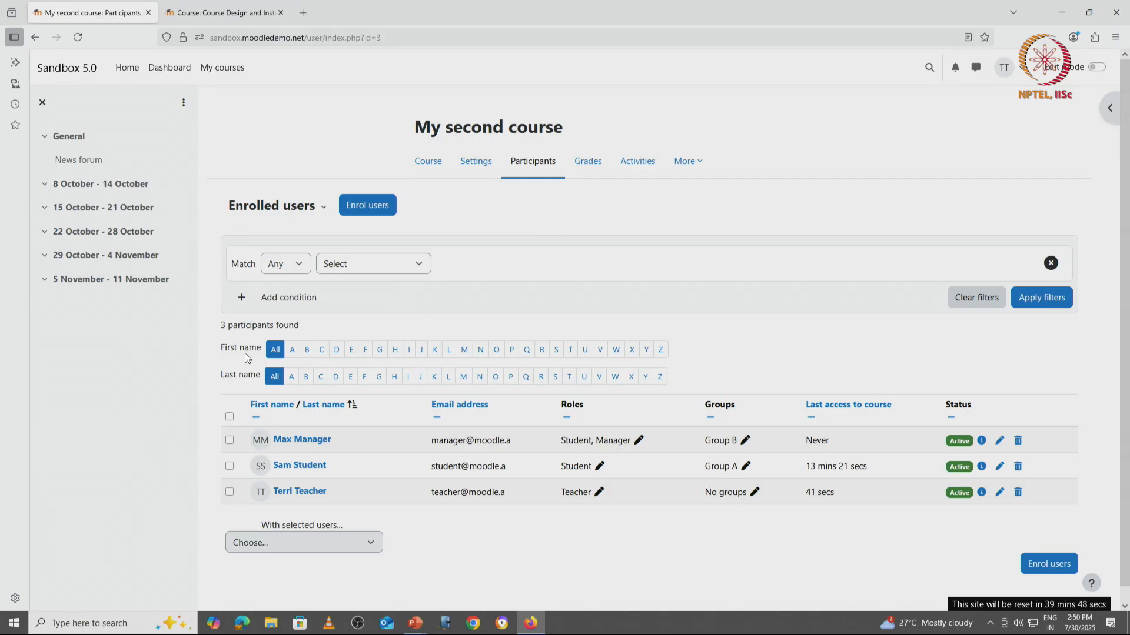
Turn on edit mode for the course and open the activity or resource chooser in the General section
click(434, 162)
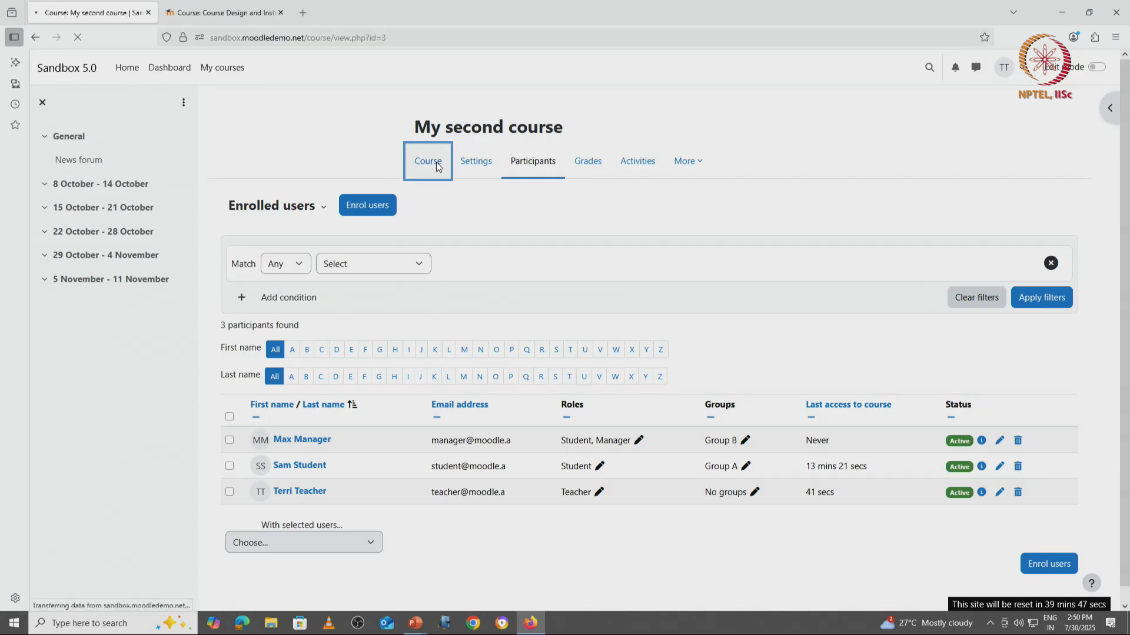
click(1106, 68)
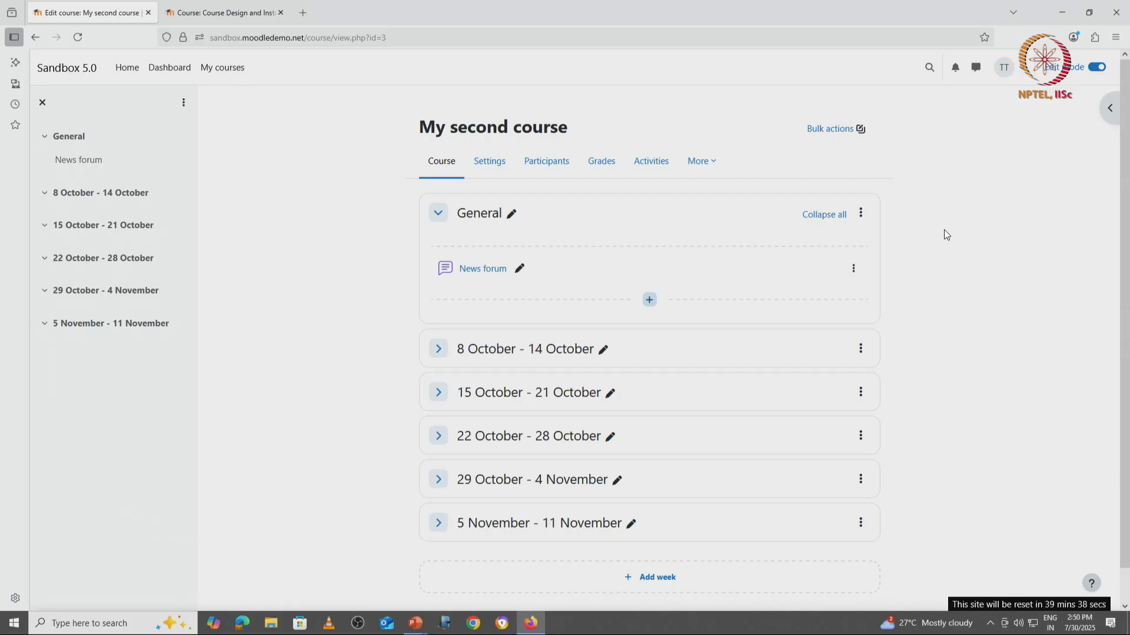
click(650, 300)
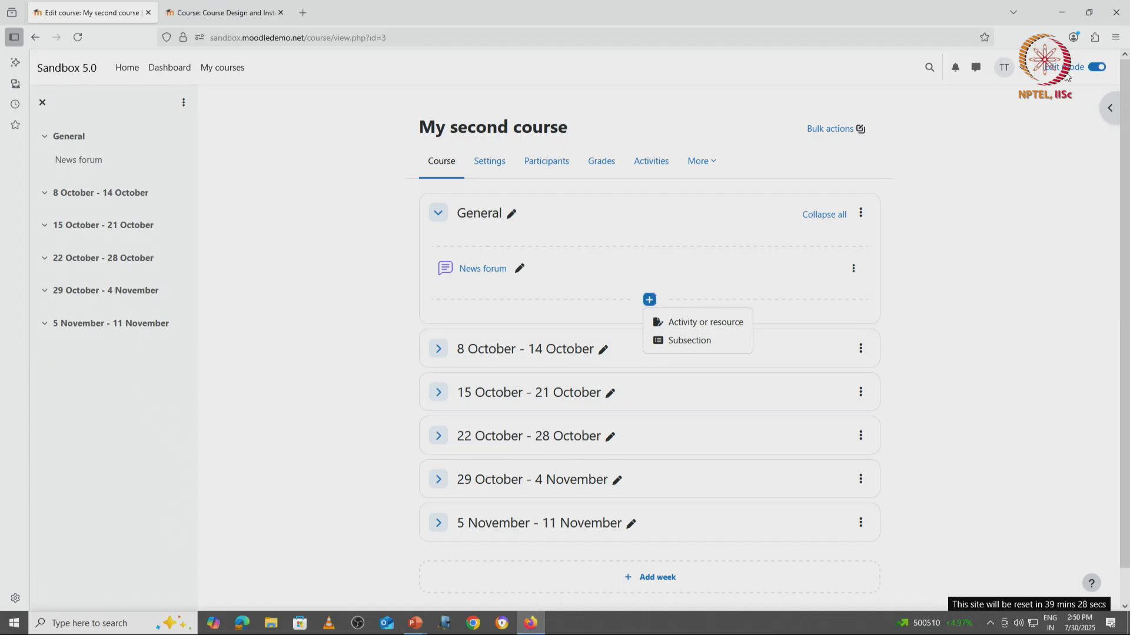
click(689, 323)
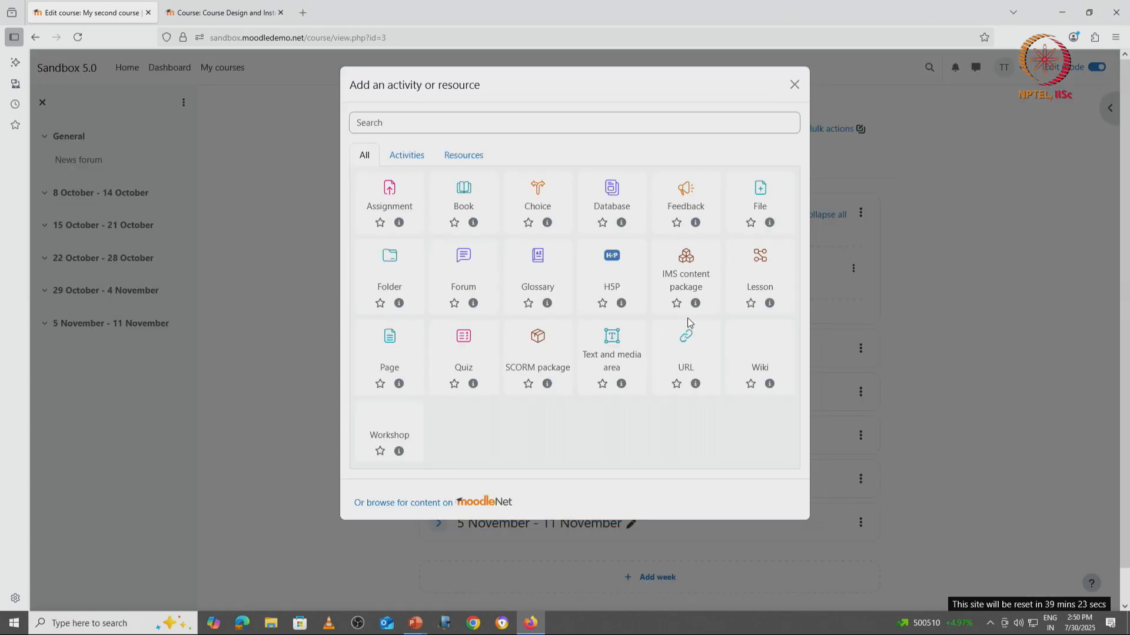
Browse the available activities and resources, and read the description of the Forum activity
click(407, 152)
click(452, 155)
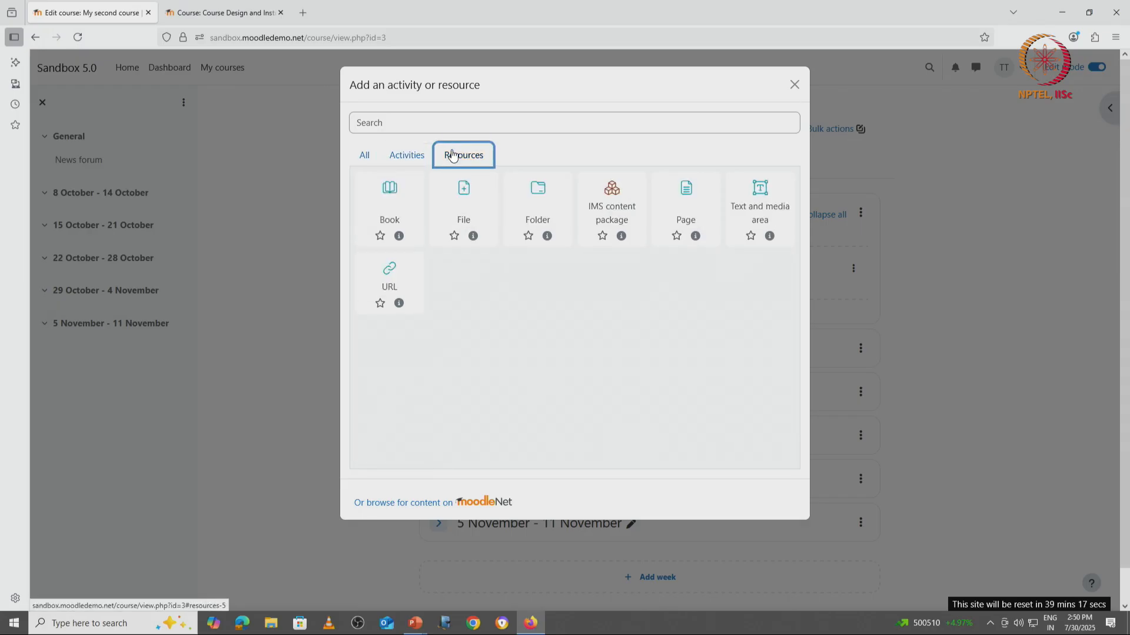
click(418, 159)
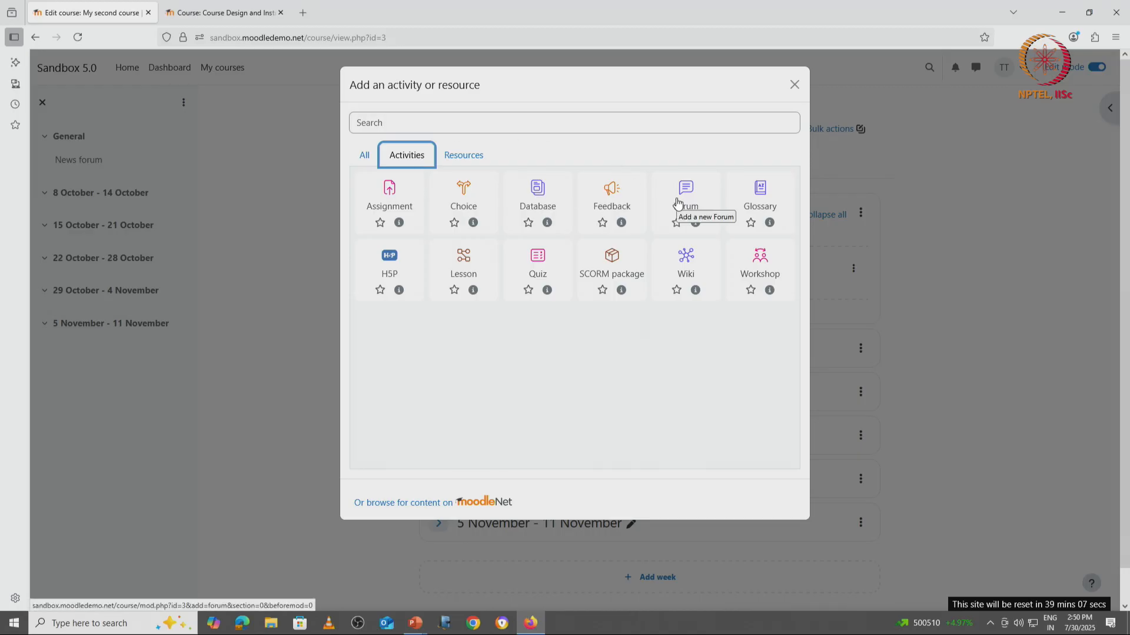
click(696, 224)
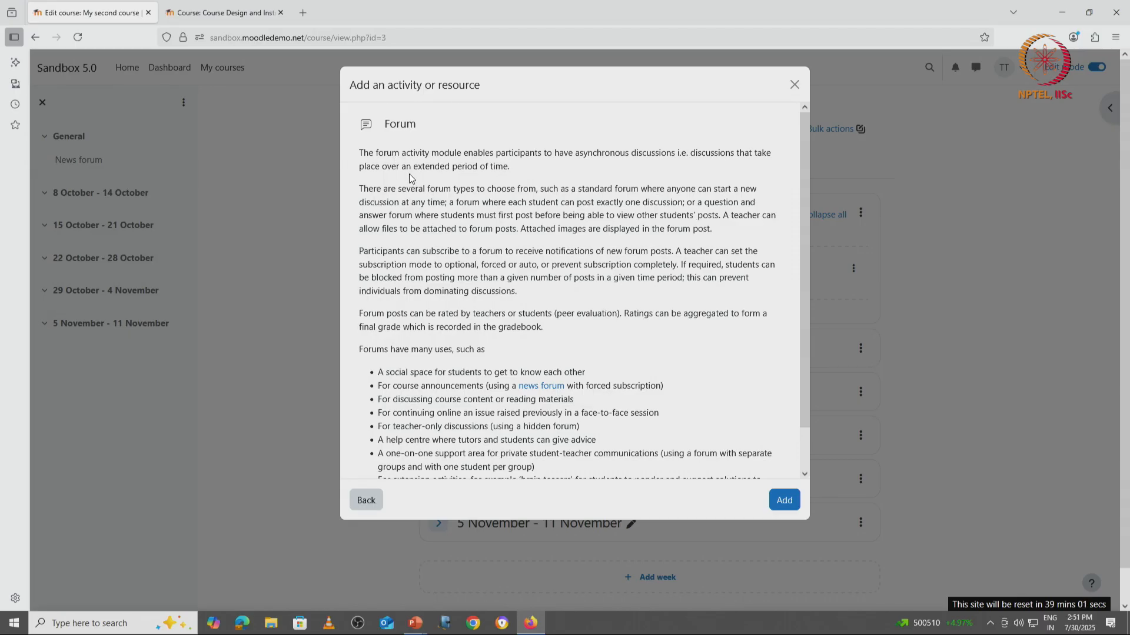
scroll(410, 179, down, 2)
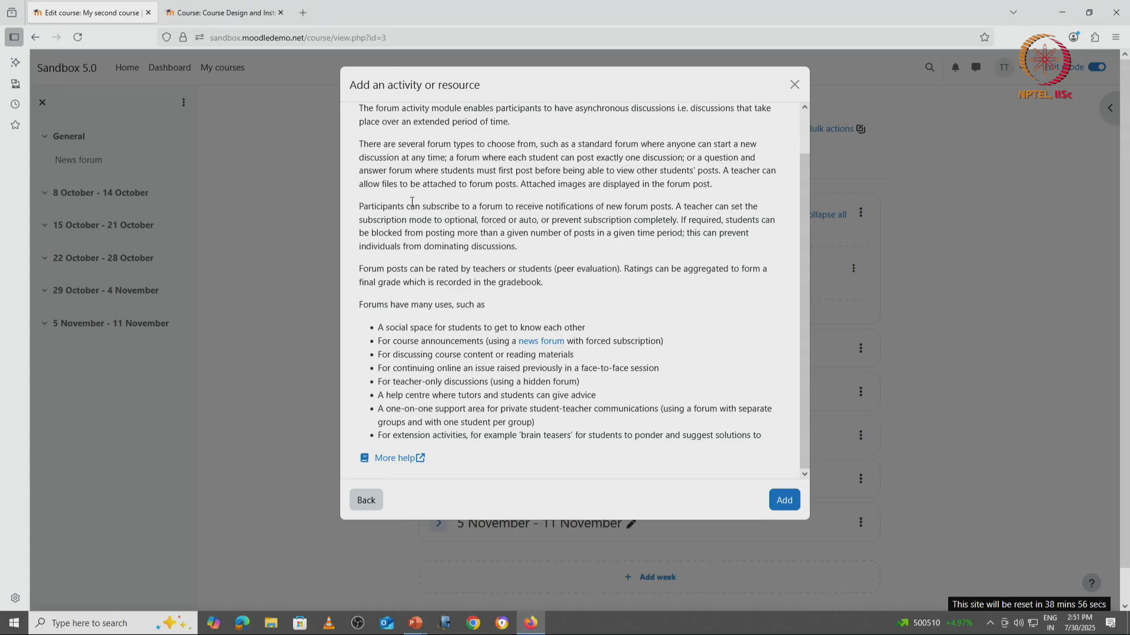
click(365, 502)
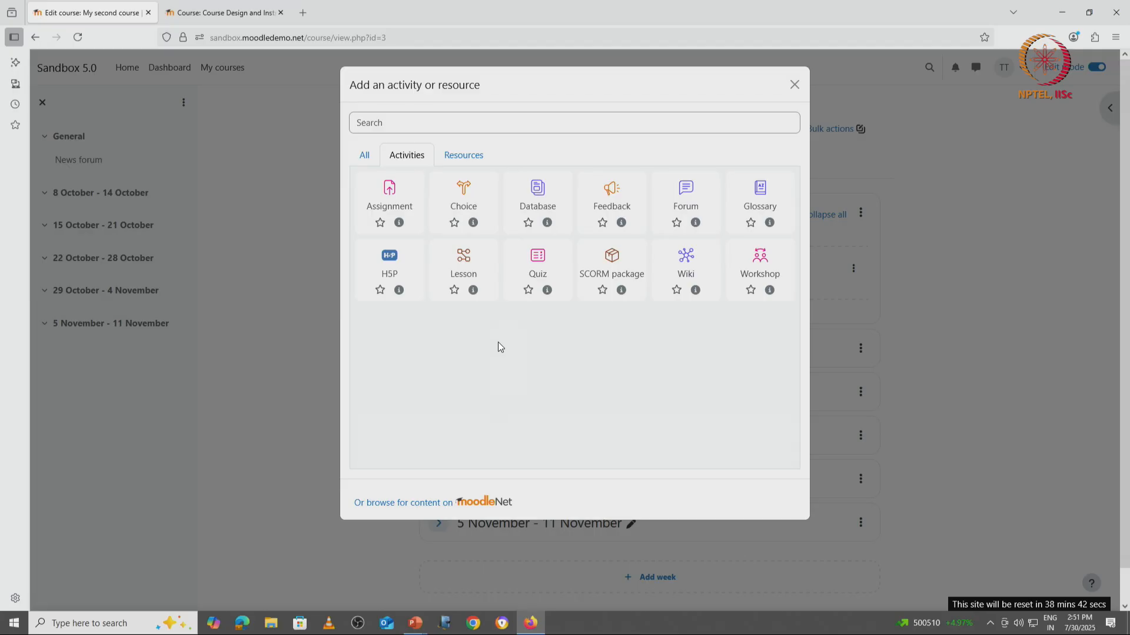
Add a Forum activity and name it "Forum for Discussion on Assesment Pattern"
click(684, 190)
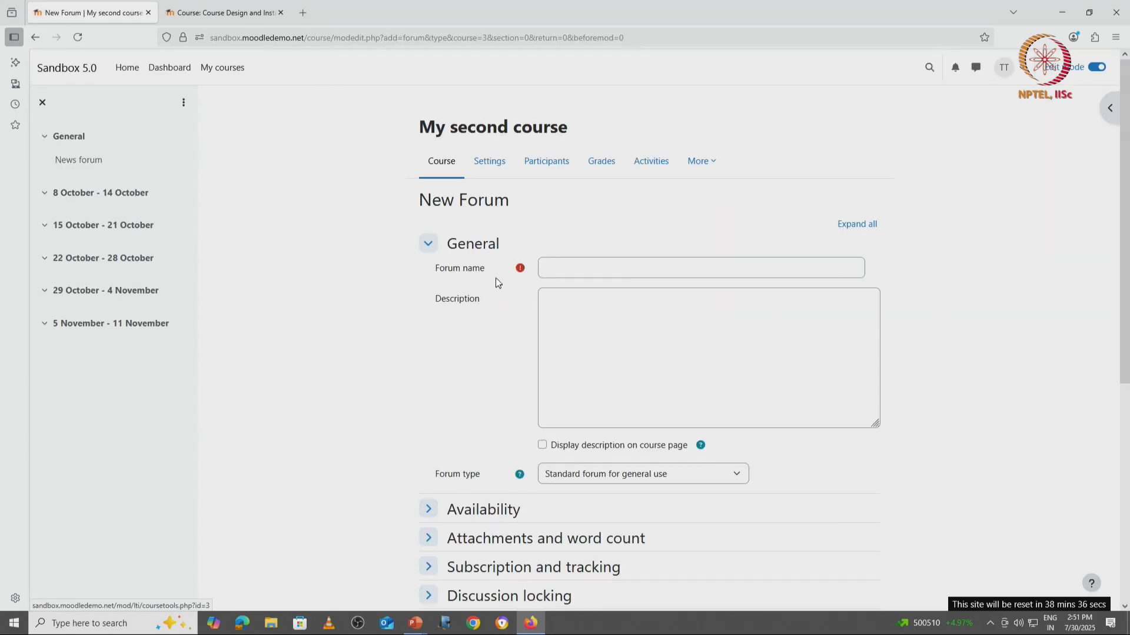
click(571, 264)
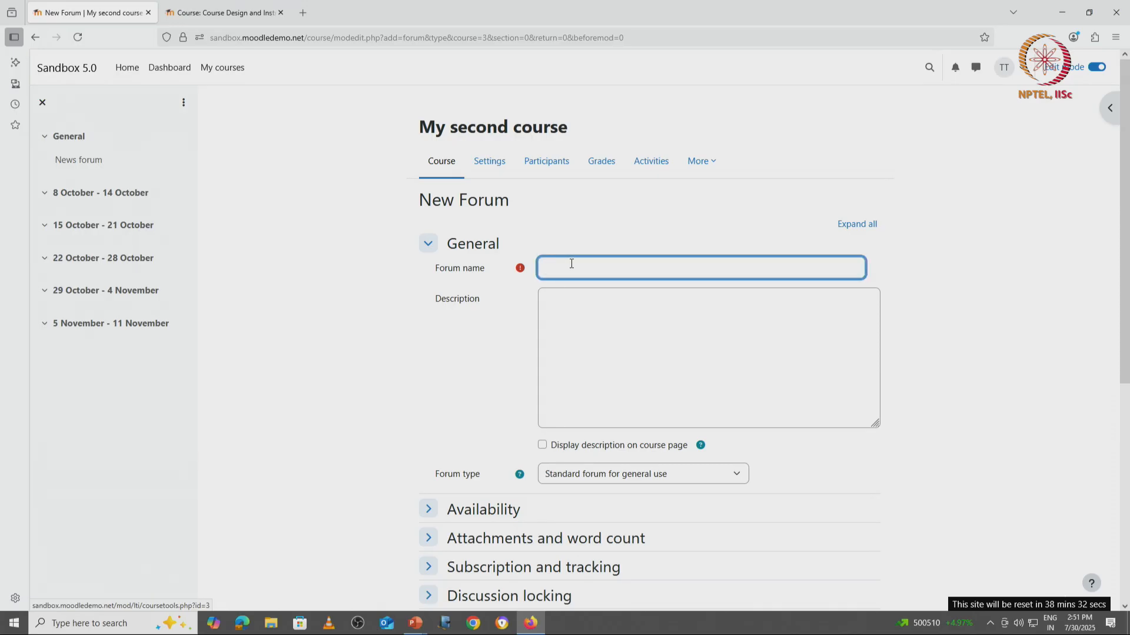
text(Forum for)
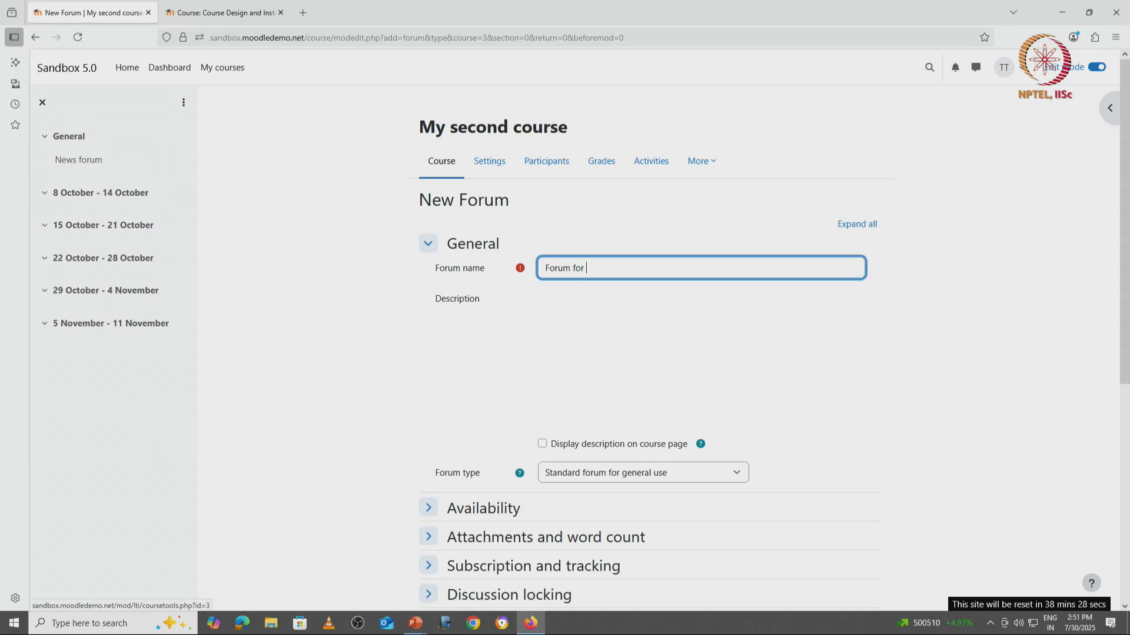
text( Discuss)
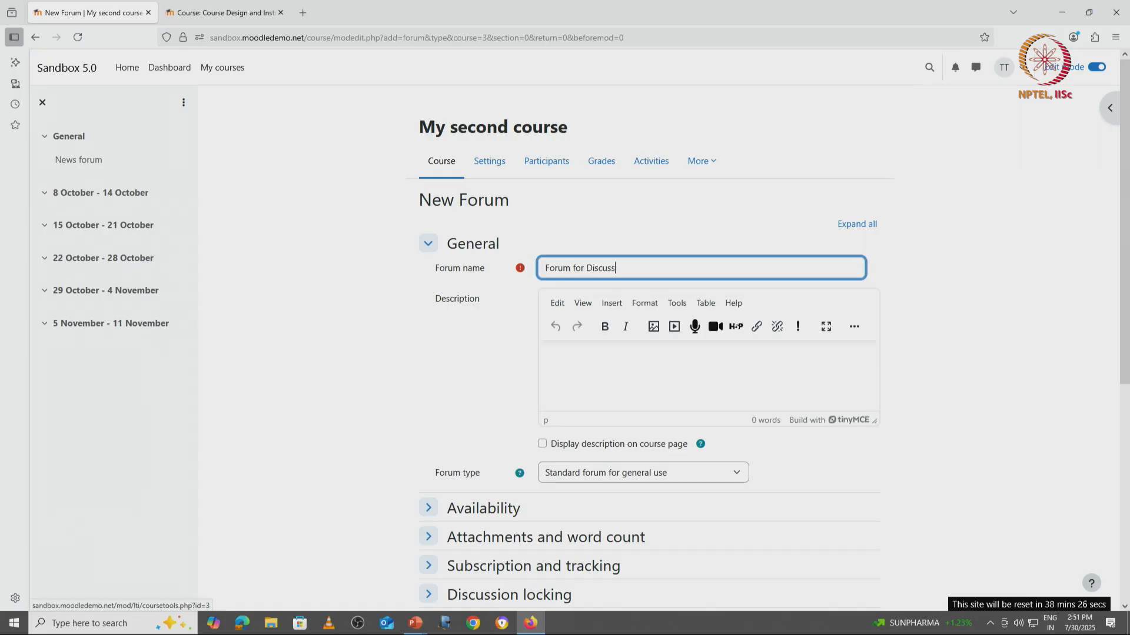
text(ion on Assesment PAtter)
key(BackSpace)
key(BackSpace)
key(BackSpace)
key(BackSpace)
text(attr)
key(BackSpace)
text(ern)
Enter the forum description "Please provide your ideas on Assesment pattern to be created for course xyz"
click(604, 355)
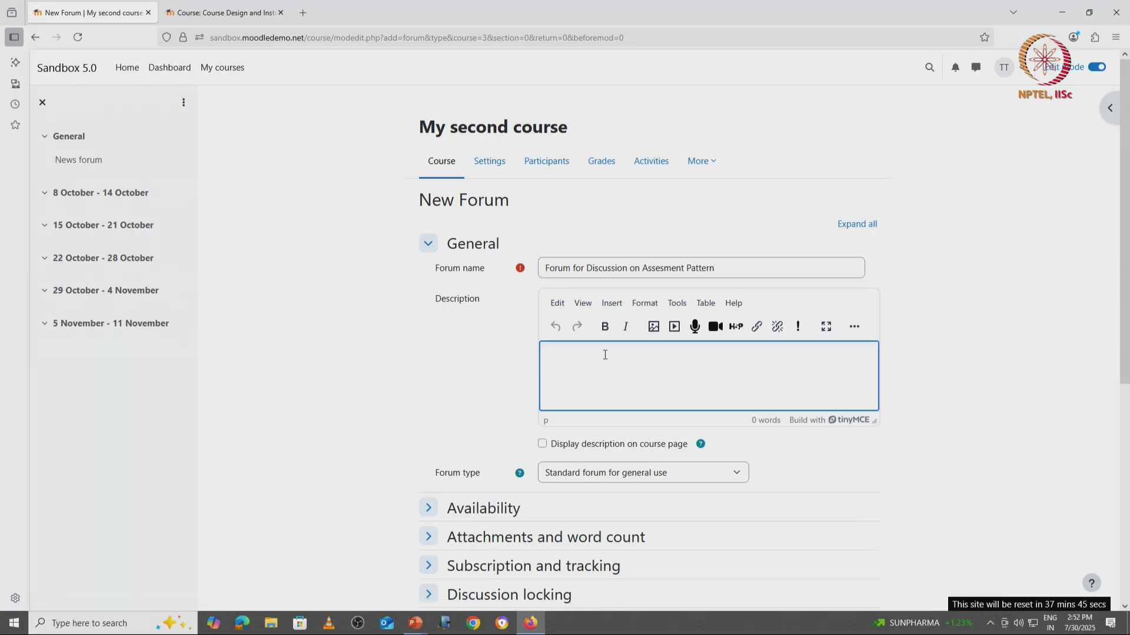
text(Please provide your ideas on Assesment pa)
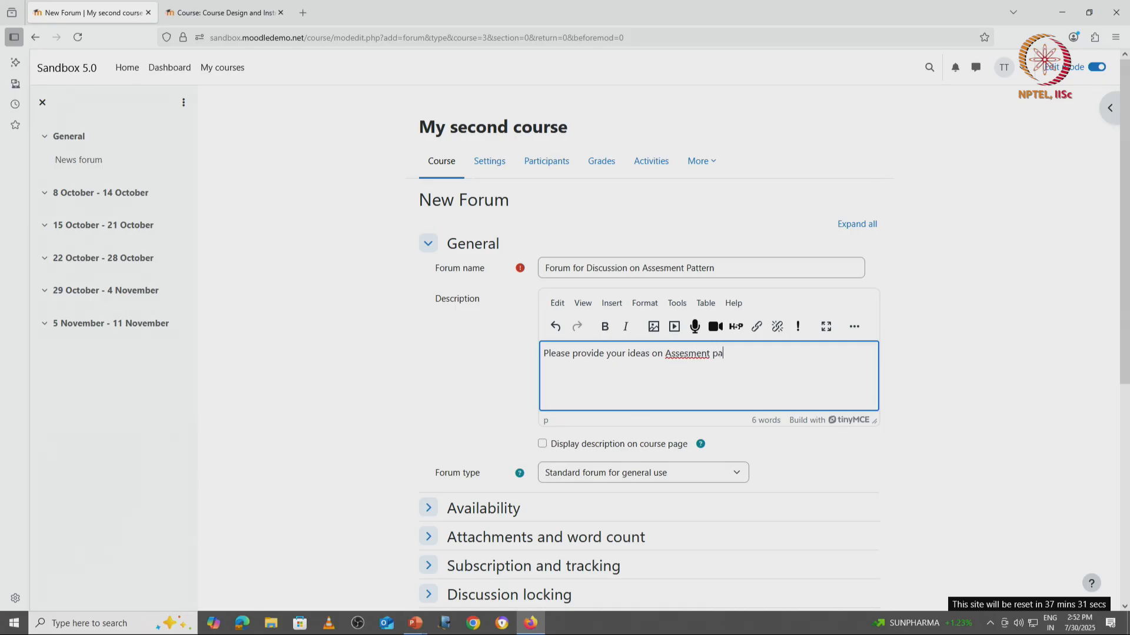
text(ttern to be created for course)
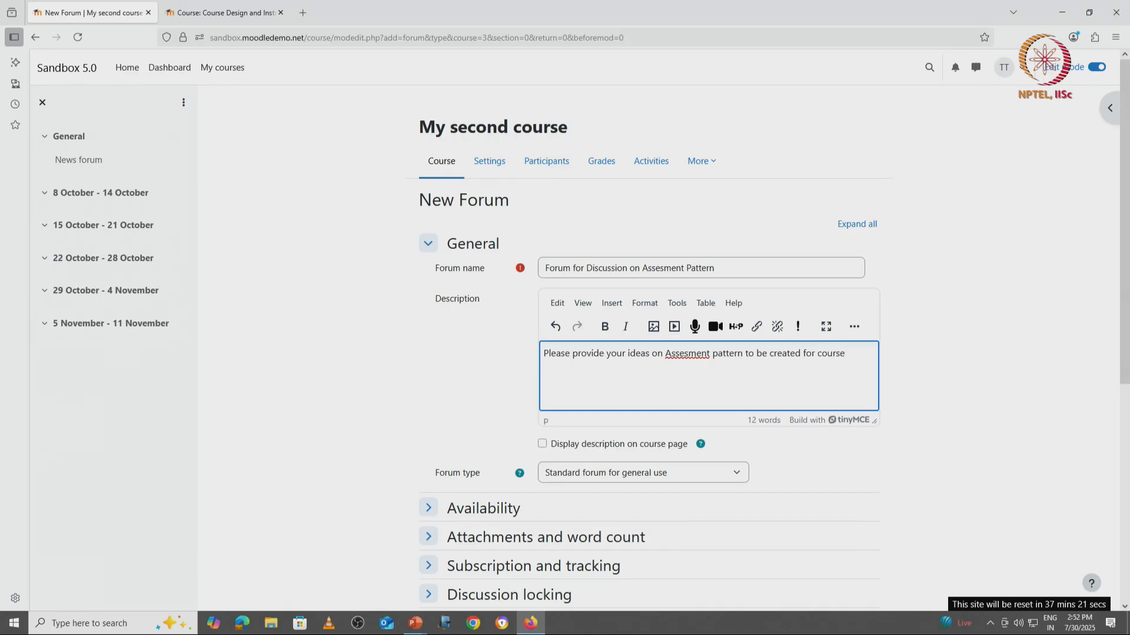
text( xyz)
click(685, 355)
Read the help on the forum types and choose "Standard forum for general use"
scroll(584, 474, down, 5)
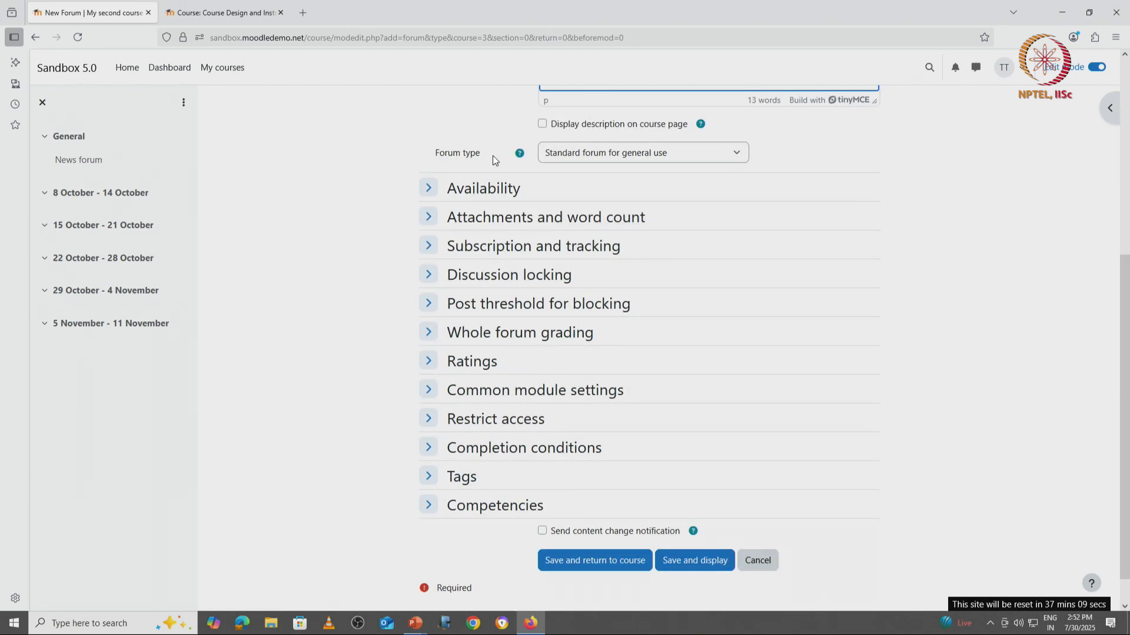
click(630, 153)
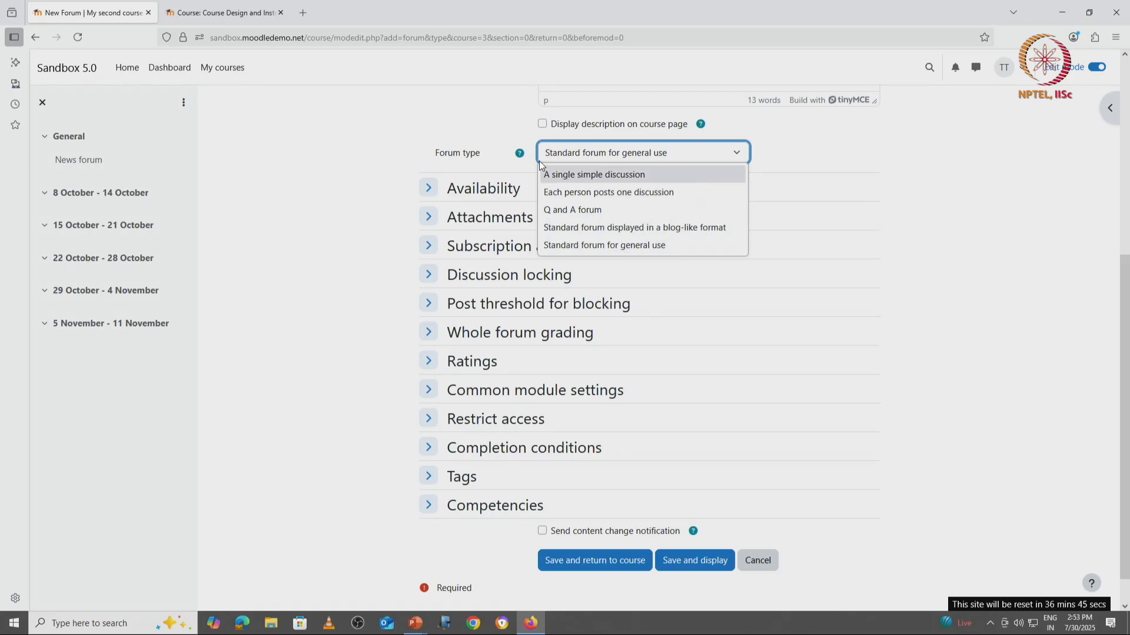
click(520, 154)
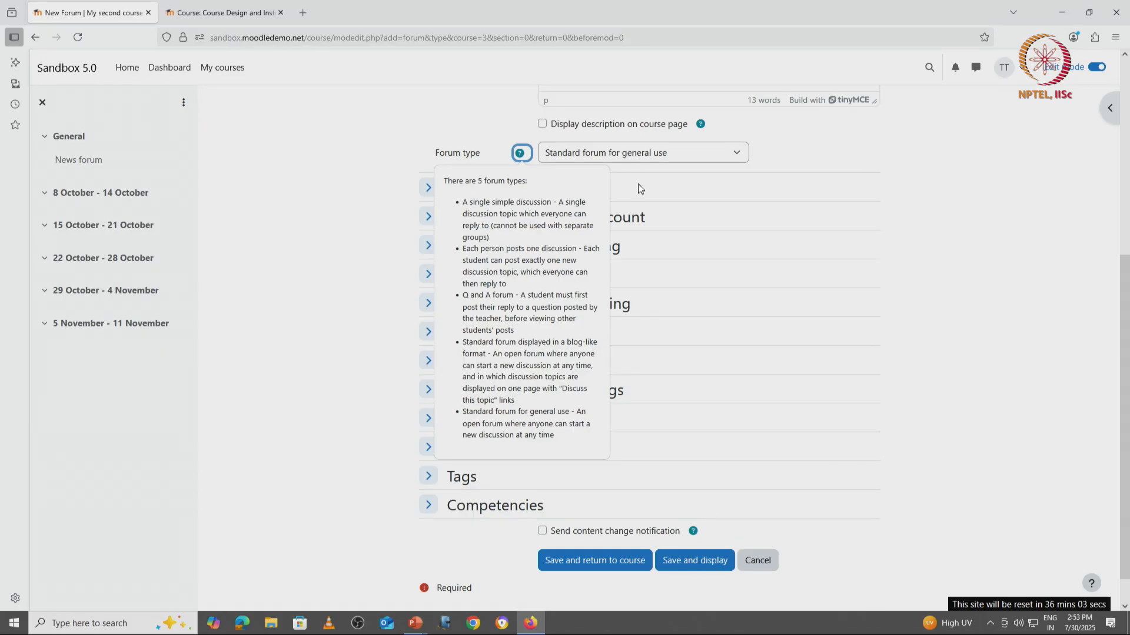
click(658, 156)
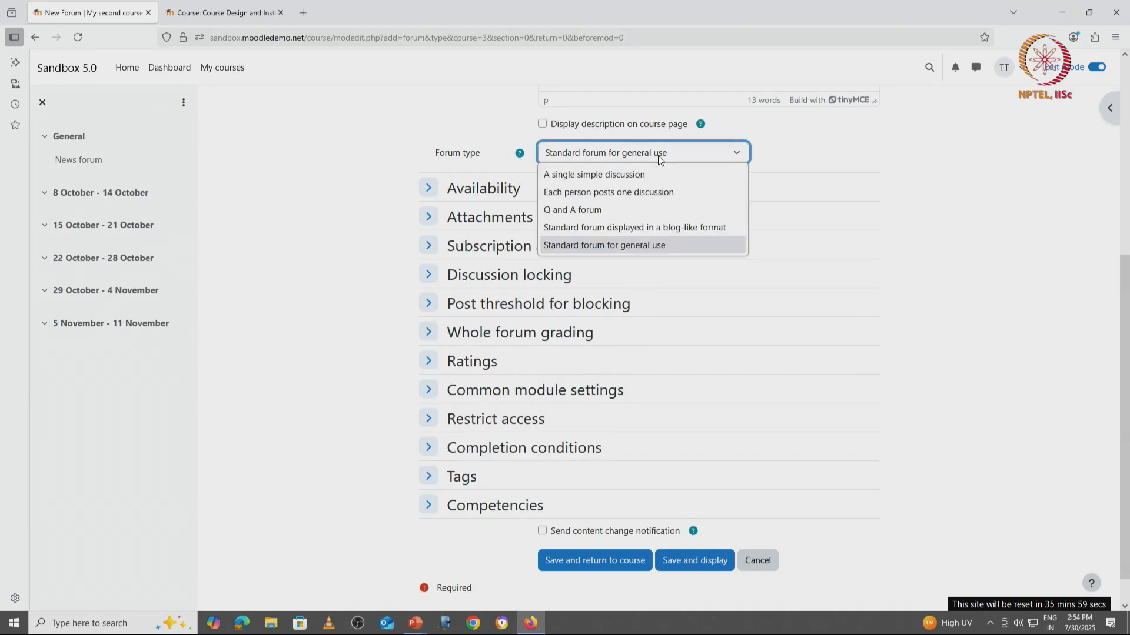
click(638, 245)
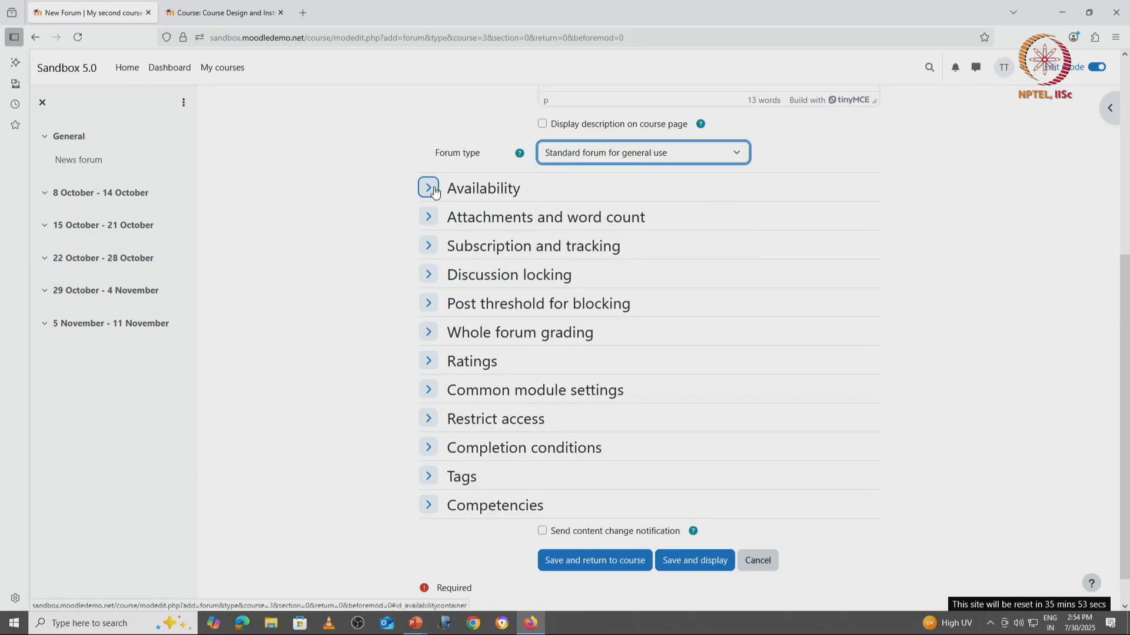
Review the availability dates and attachment size options, and set the maximum number of attachments to 1
click(430, 189)
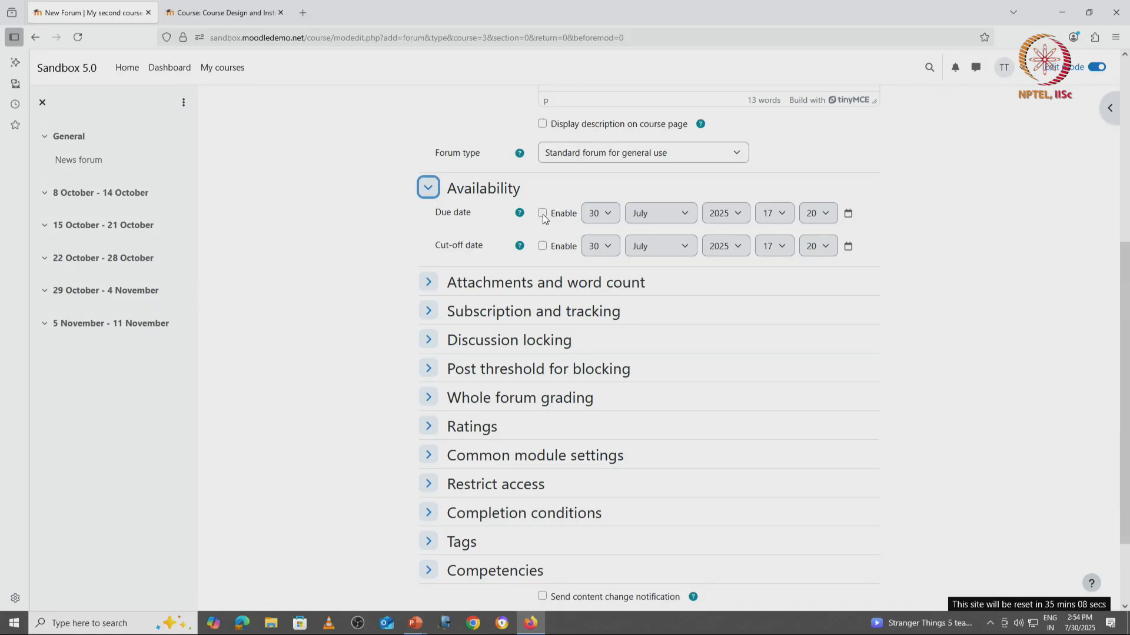
click(427, 284)
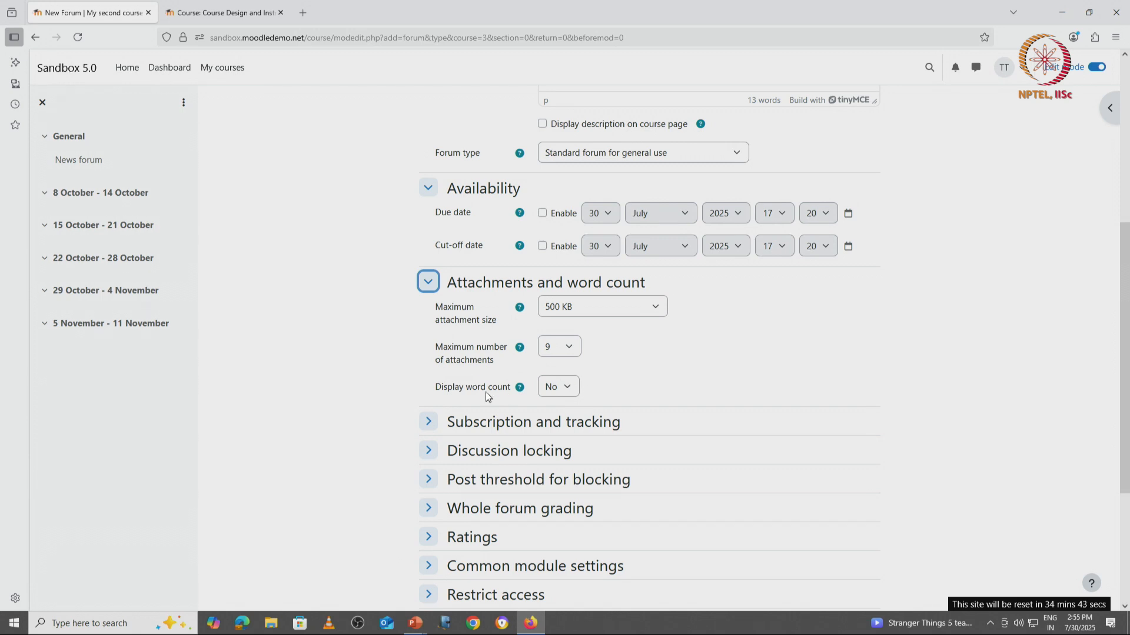
click(570, 349)
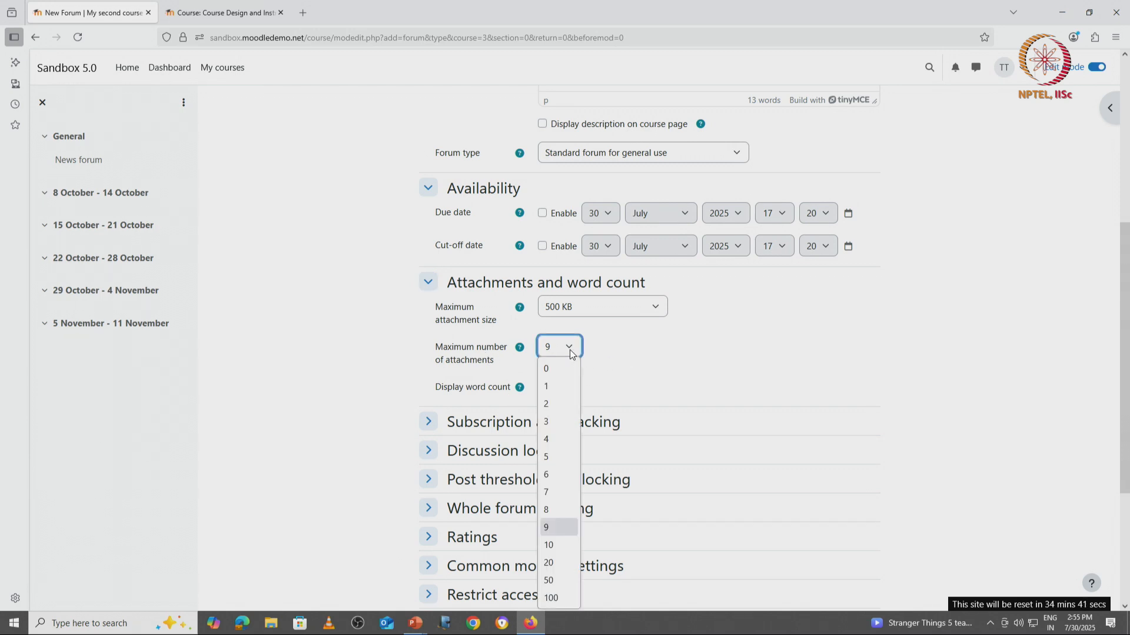
click(557, 386)
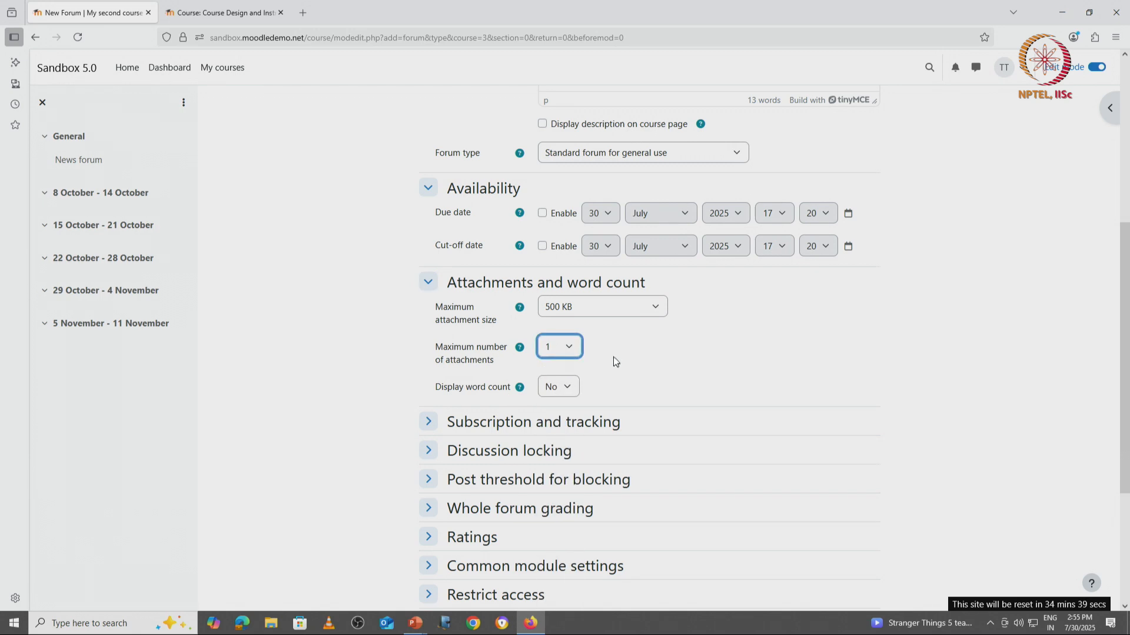
click(669, 345)
click(656, 310)
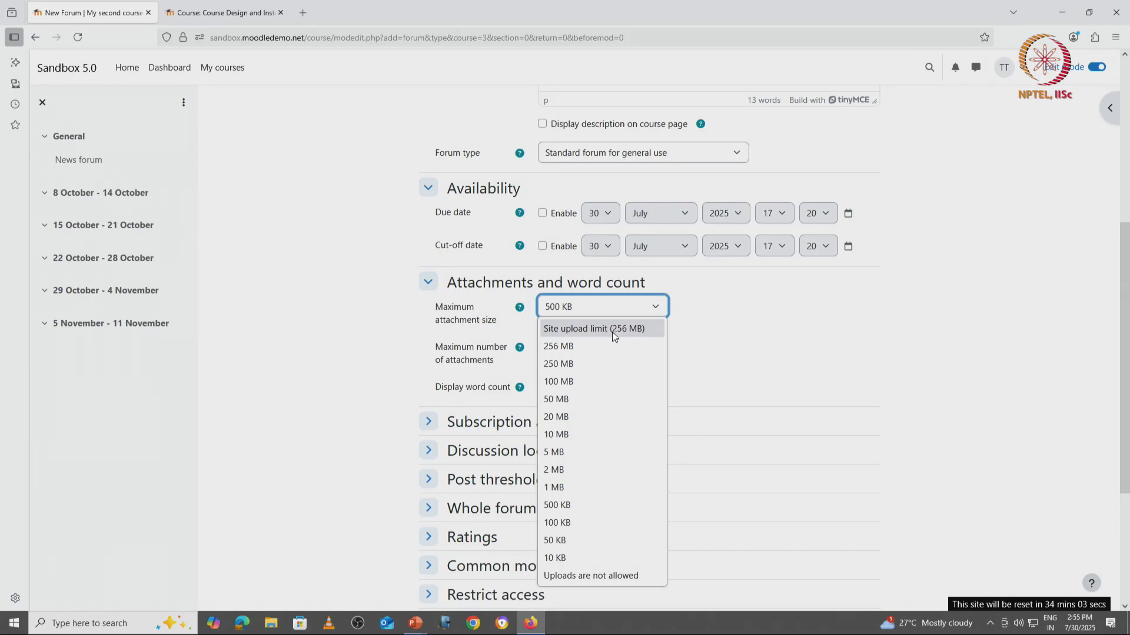
click(731, 341)
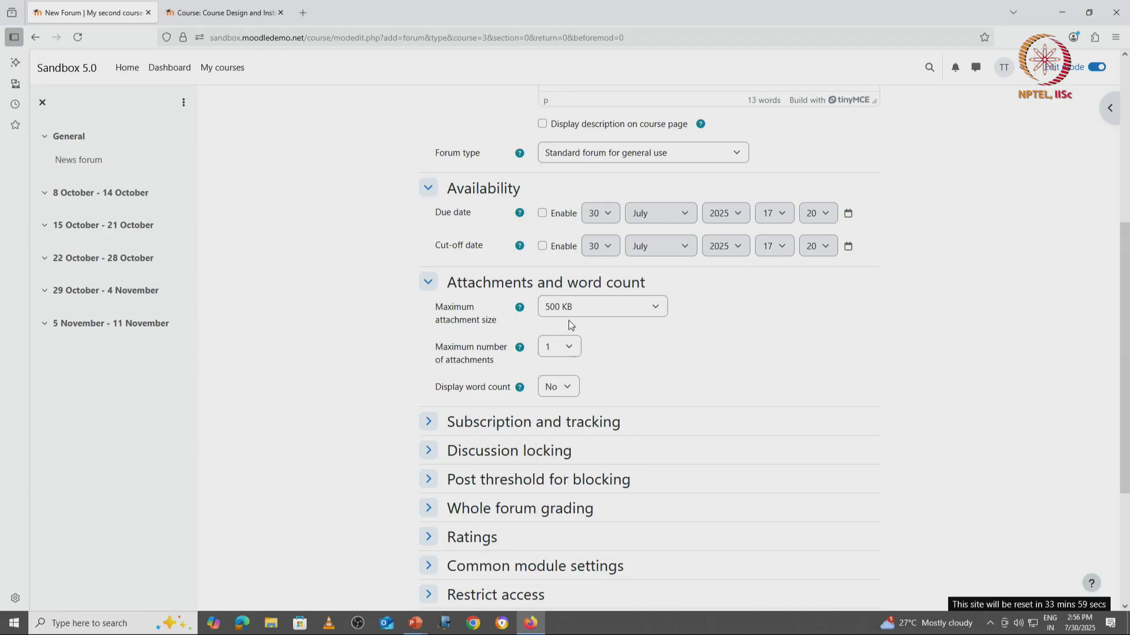
Review the forum's subscription modes and set read tracking to Optional
click(450, 416)
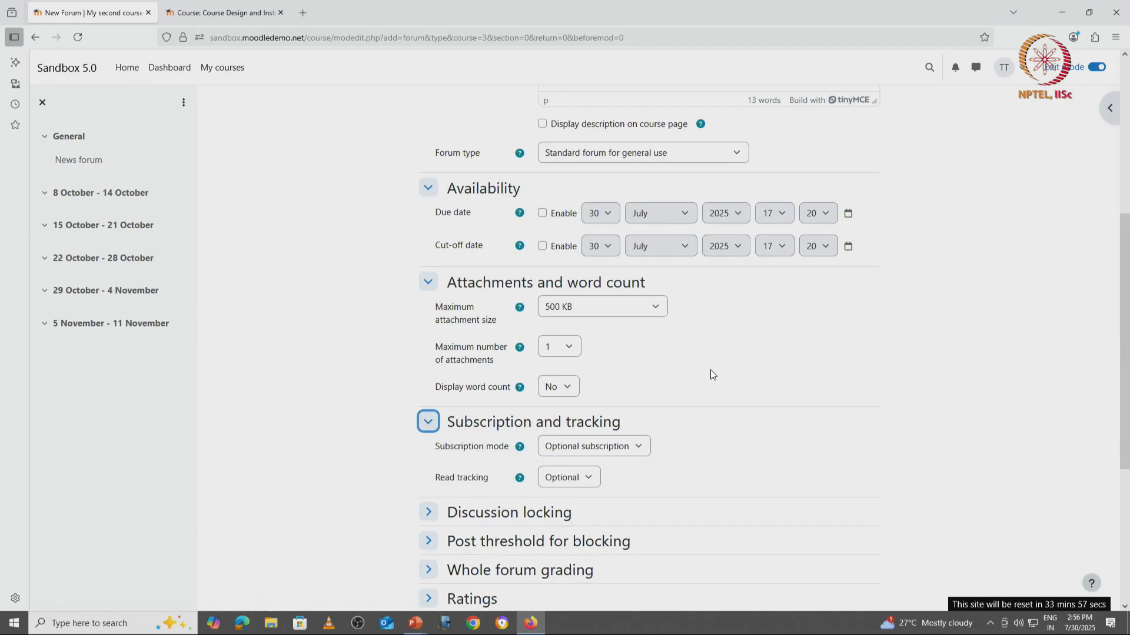
scroll(710, 371, down, 3)
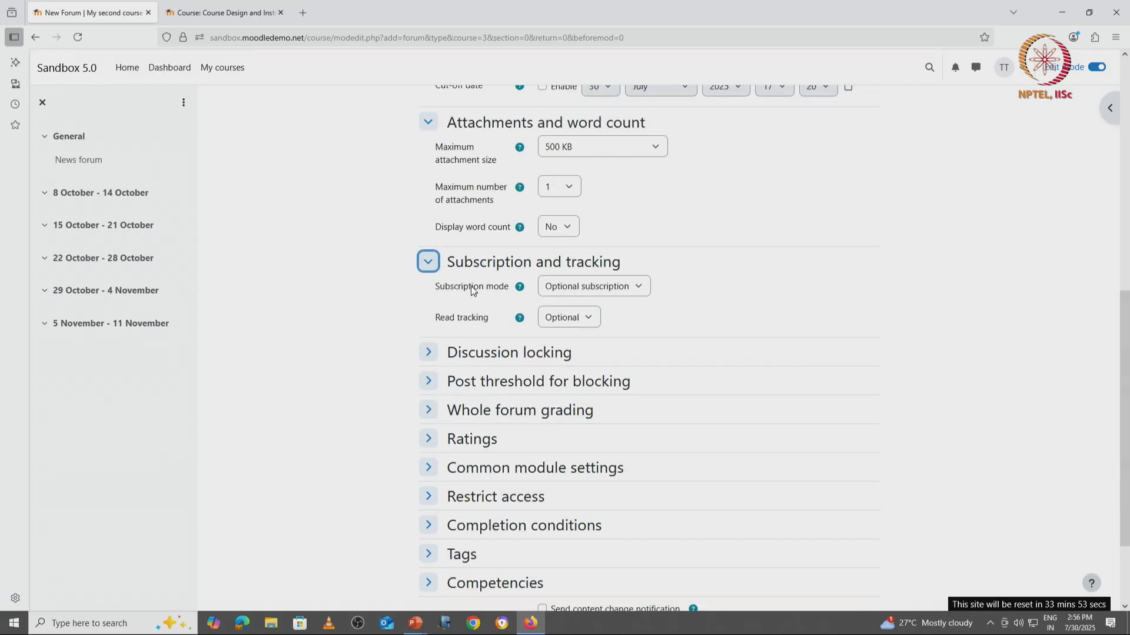
click(638, 288)
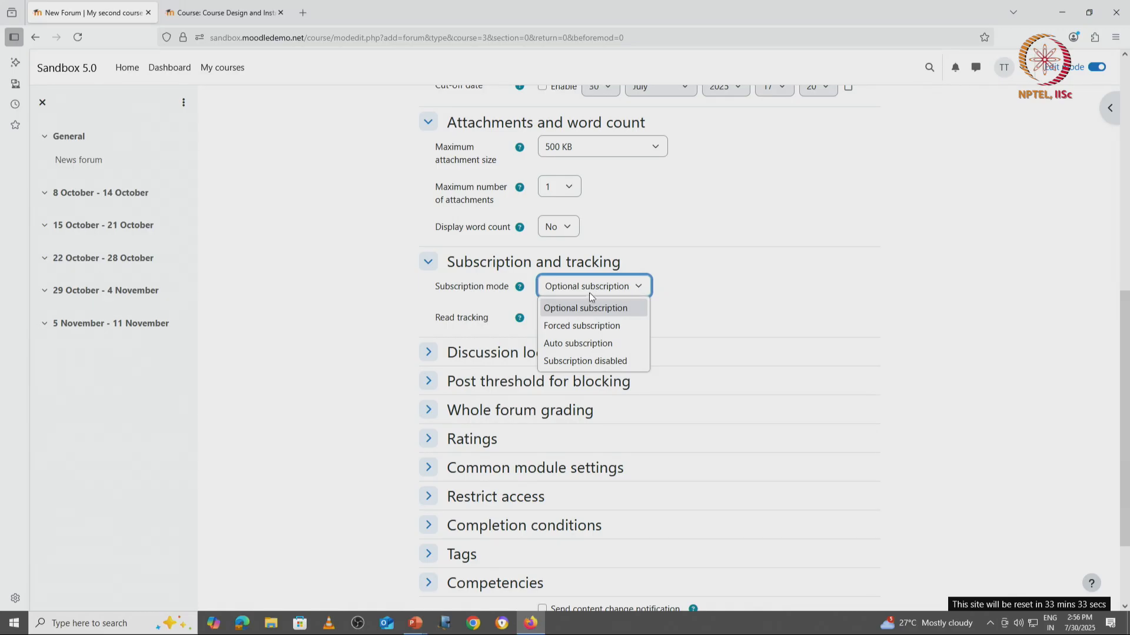
click(696, 278)
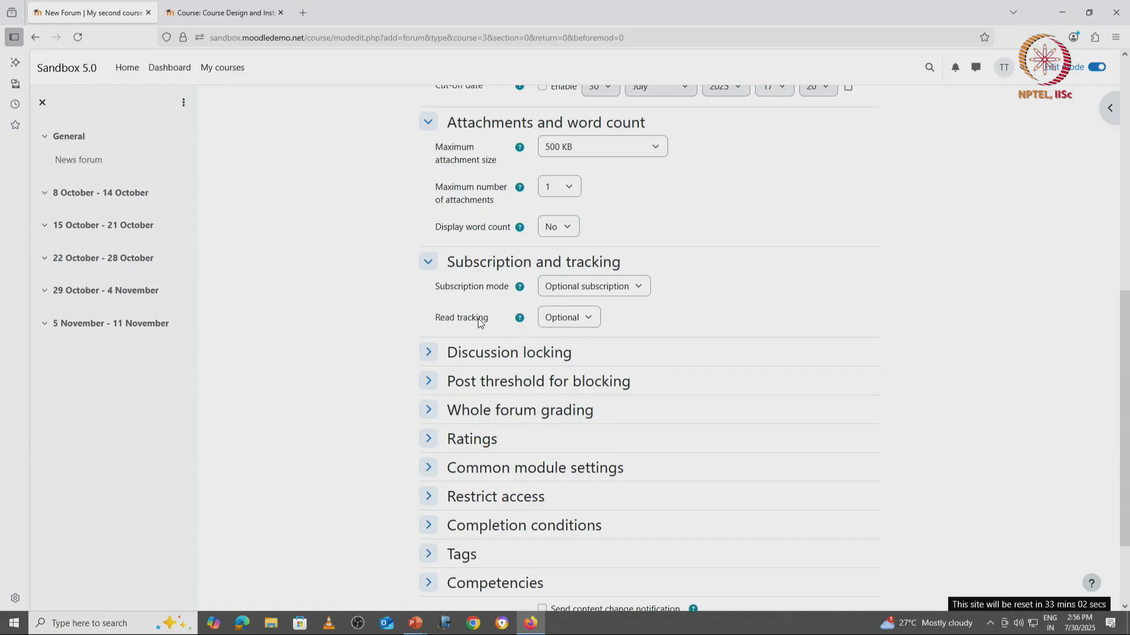
click(587, 320)
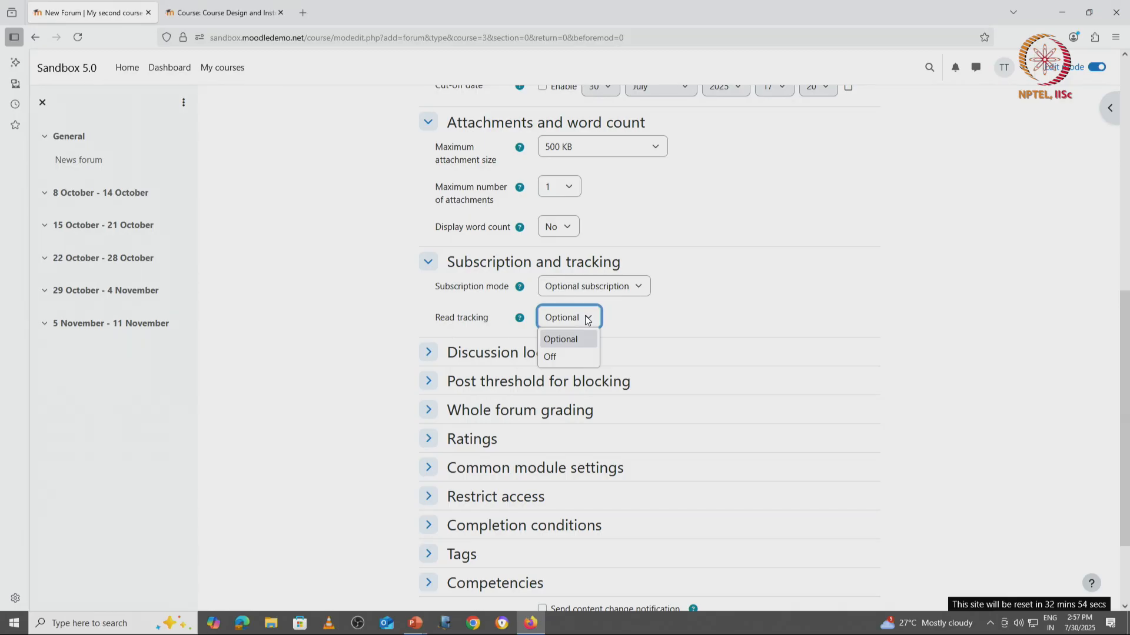
click(585, 339)
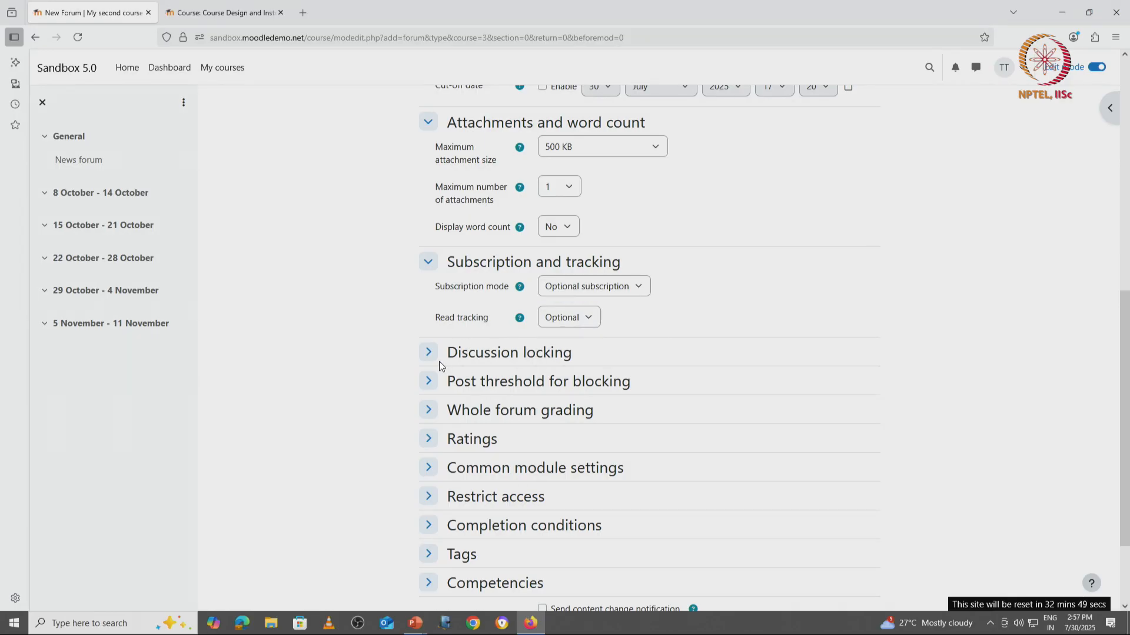
Examine the inactivity periods offered for locking the forum's discussions
click(439, 360)
scroll(877, 337, down, 2)
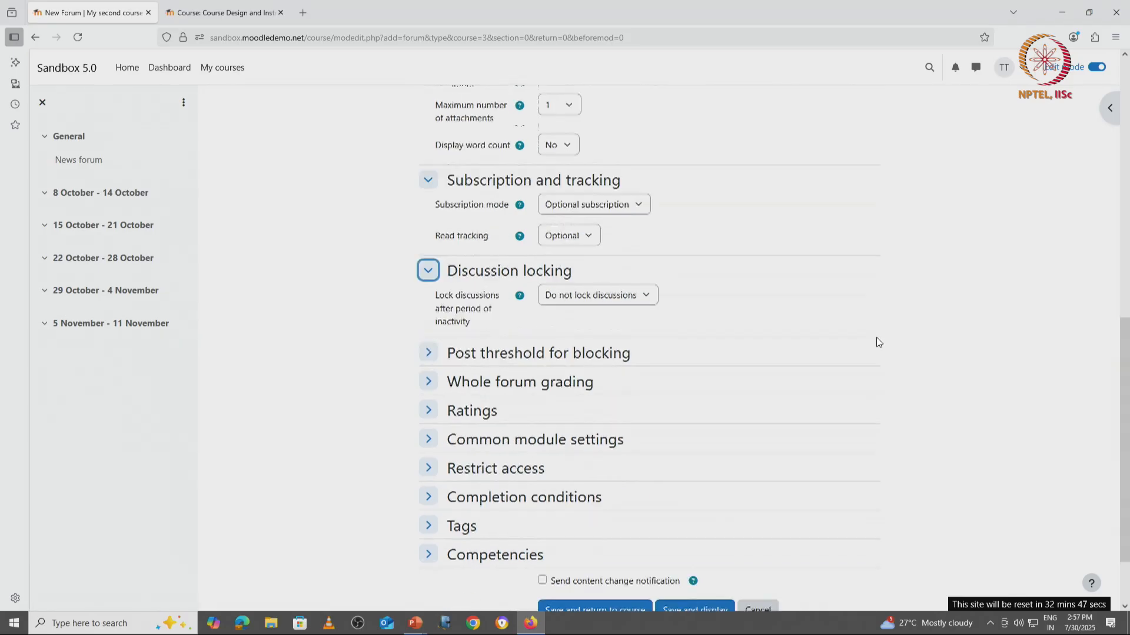
scroll(876, 337, down, 1)
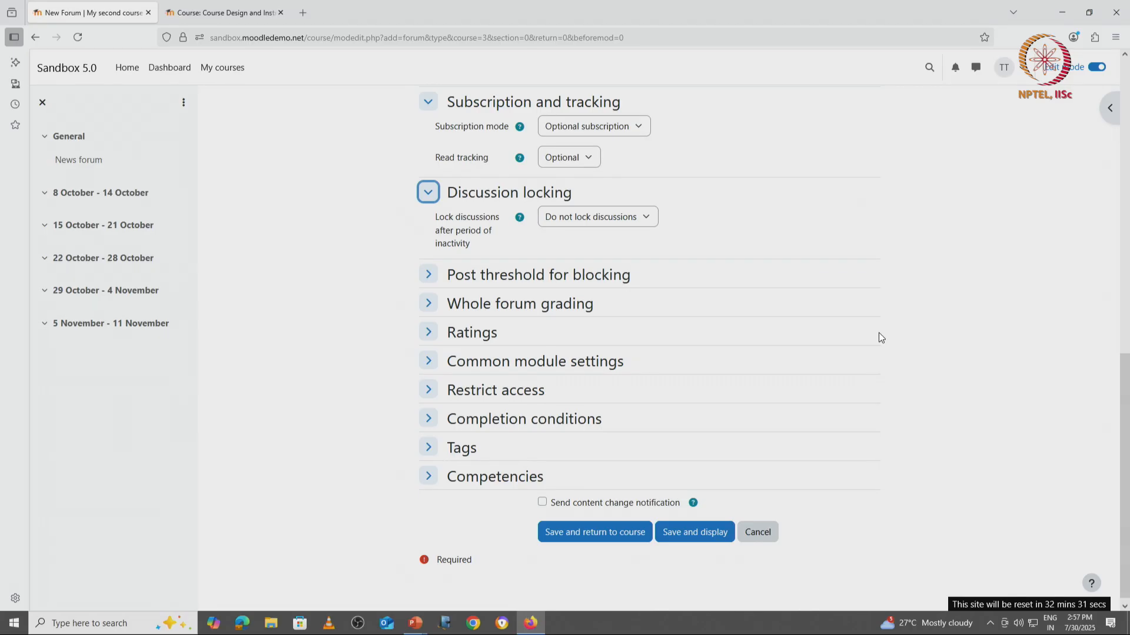
click(645, 217)
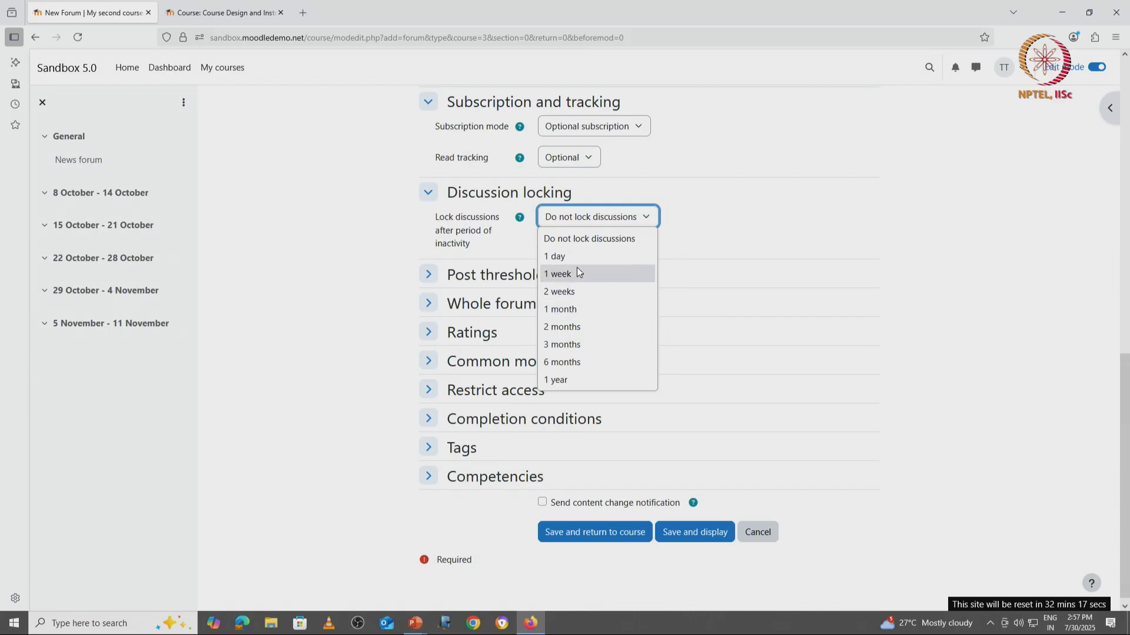
click(692, 232)
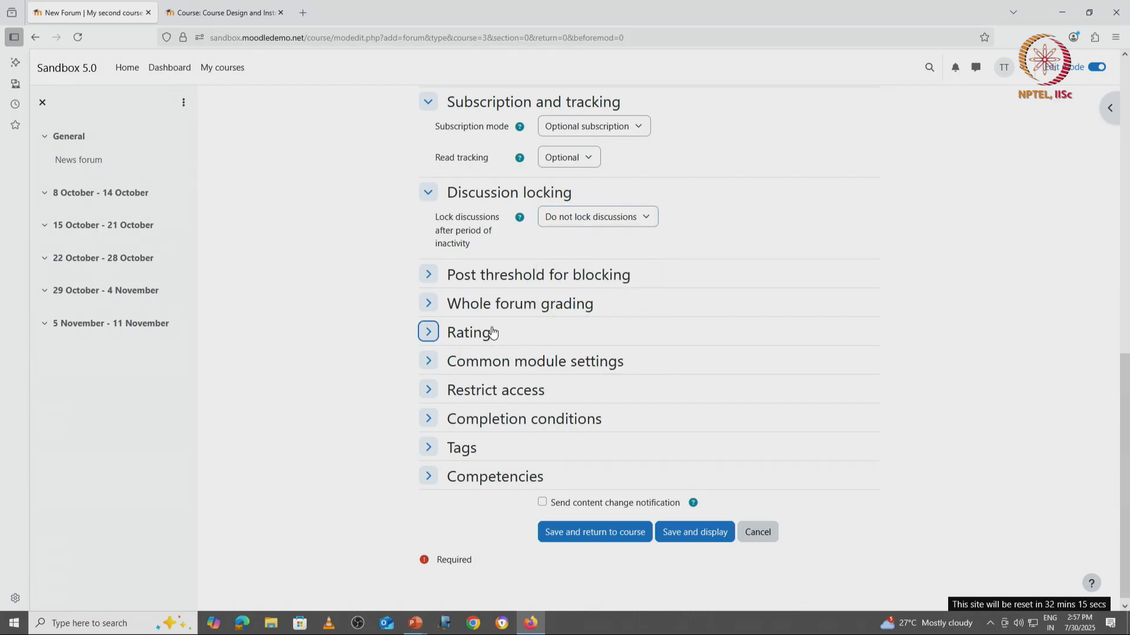
scroll(493, 333, down, 1)
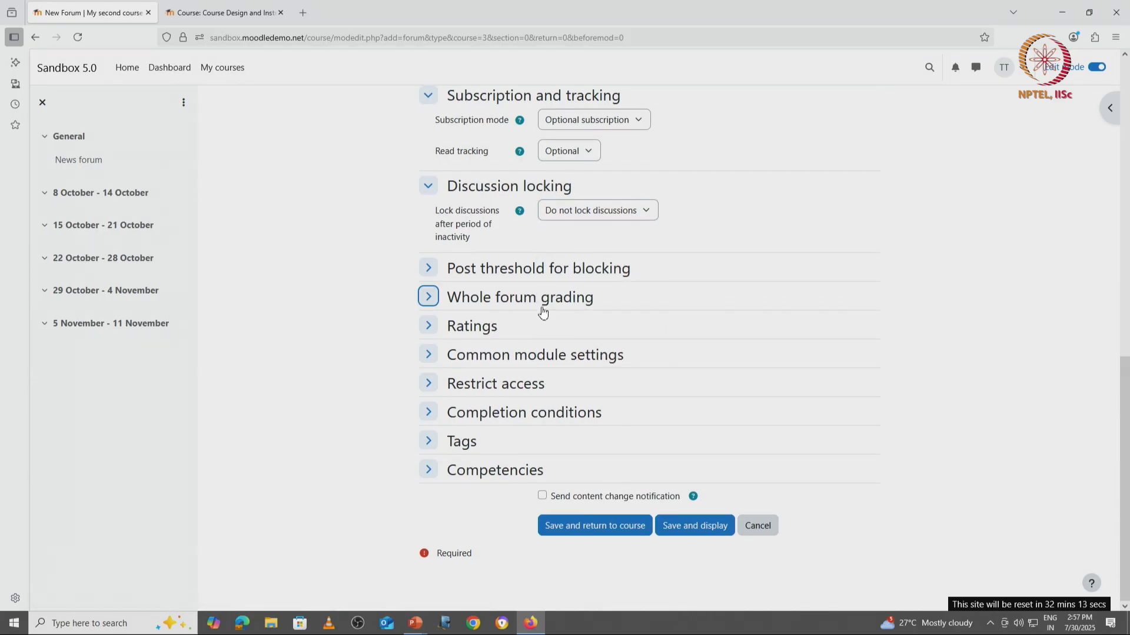
Set the forum's group mode to No groups in the common module settings, then save and return to the course
click(430, 357)
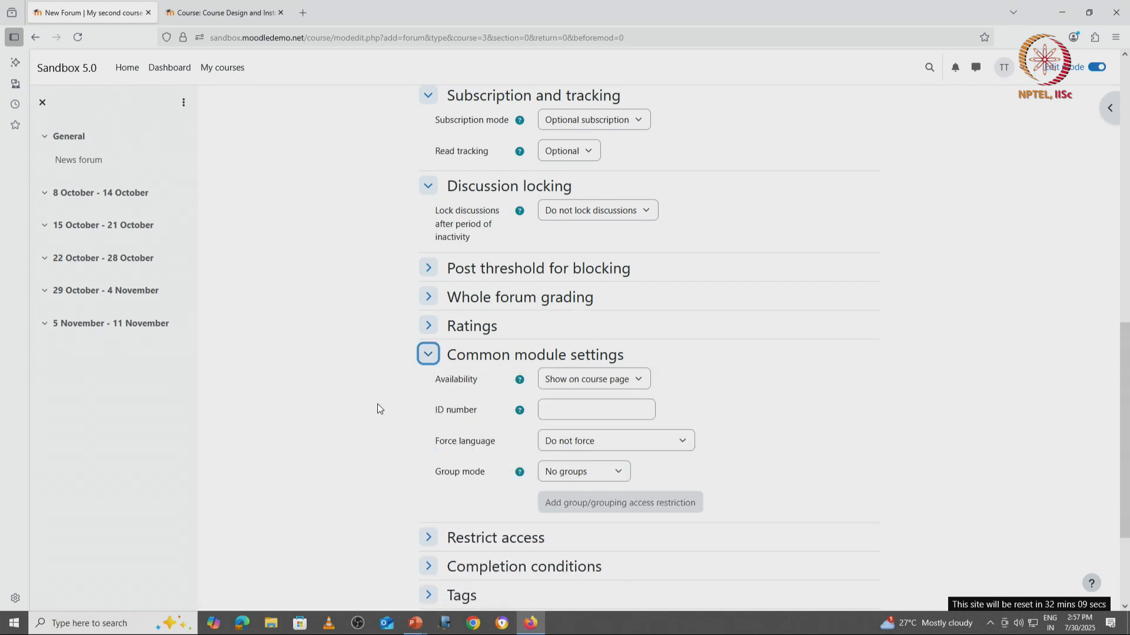
scroll(378, 408, down, 3)
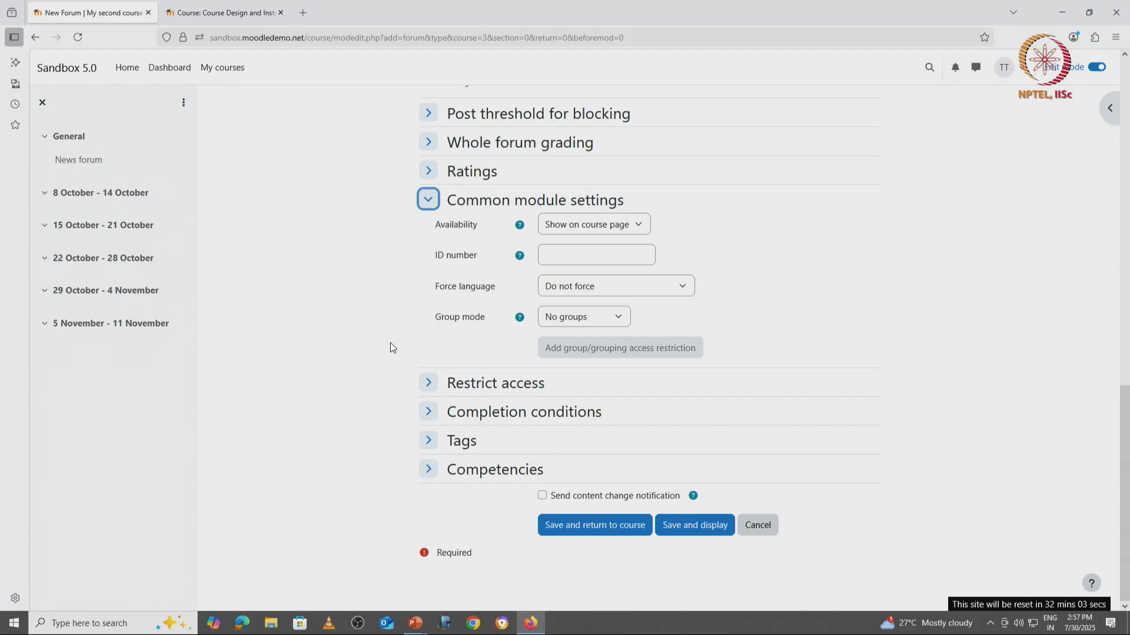
click(618, 317)
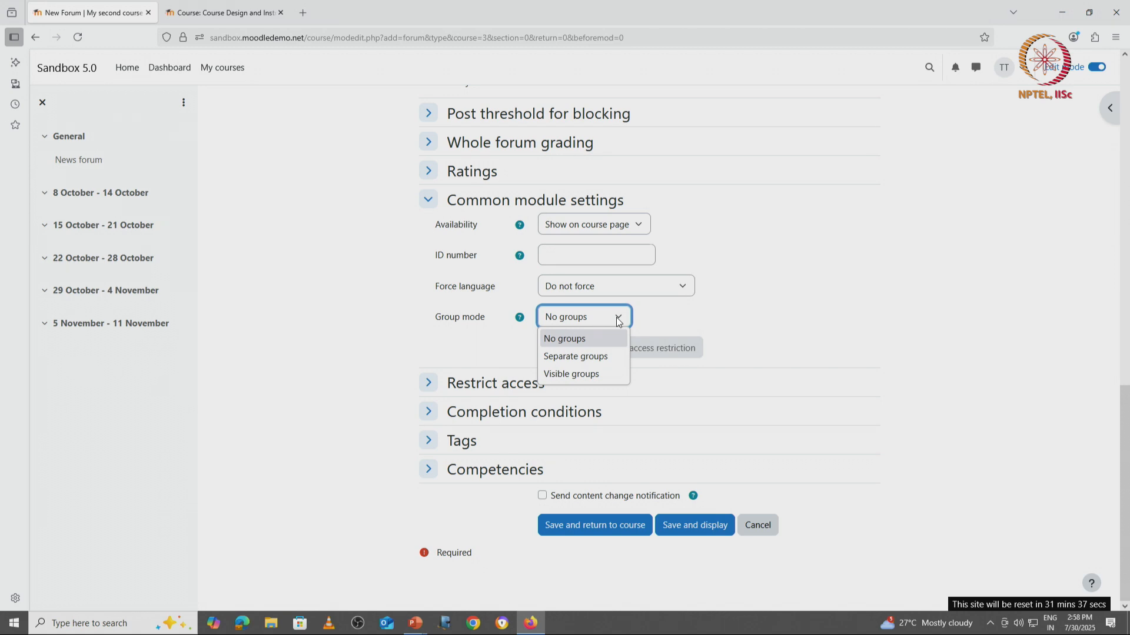
click(588, 340)
click(588, 526)
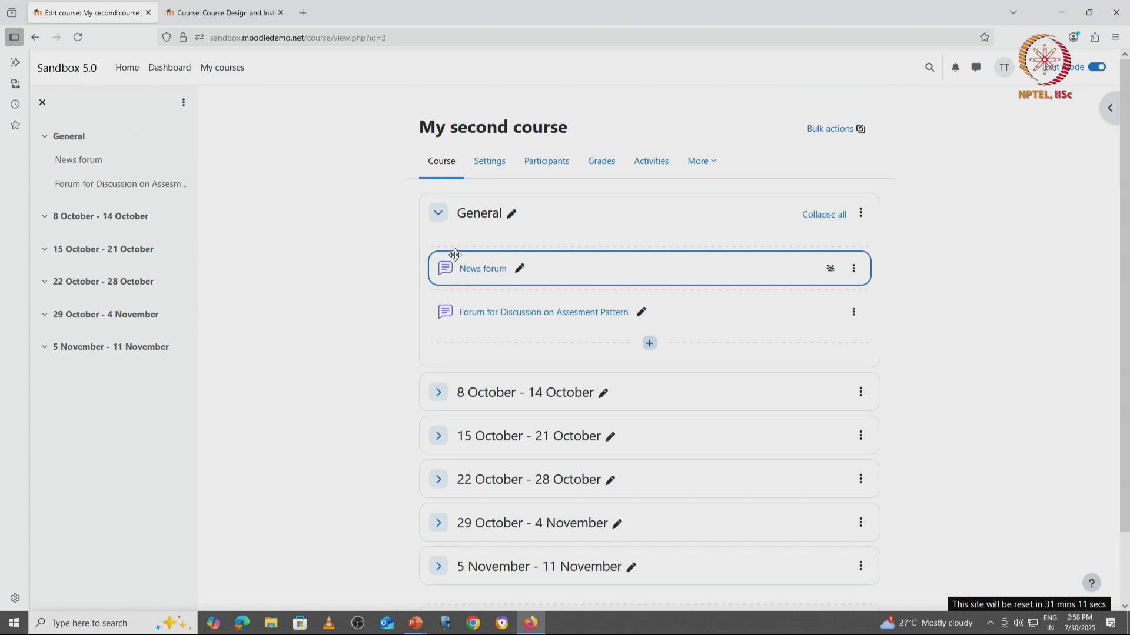
View the News forum and return to the main page of My second course
click(491, 273)
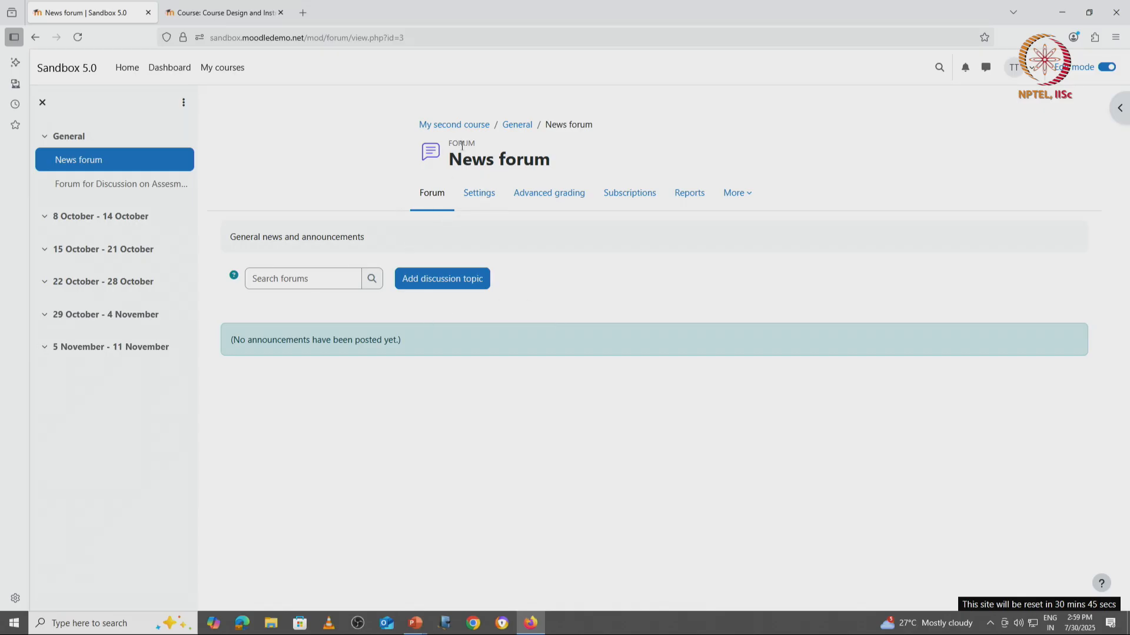
click(453, 125)
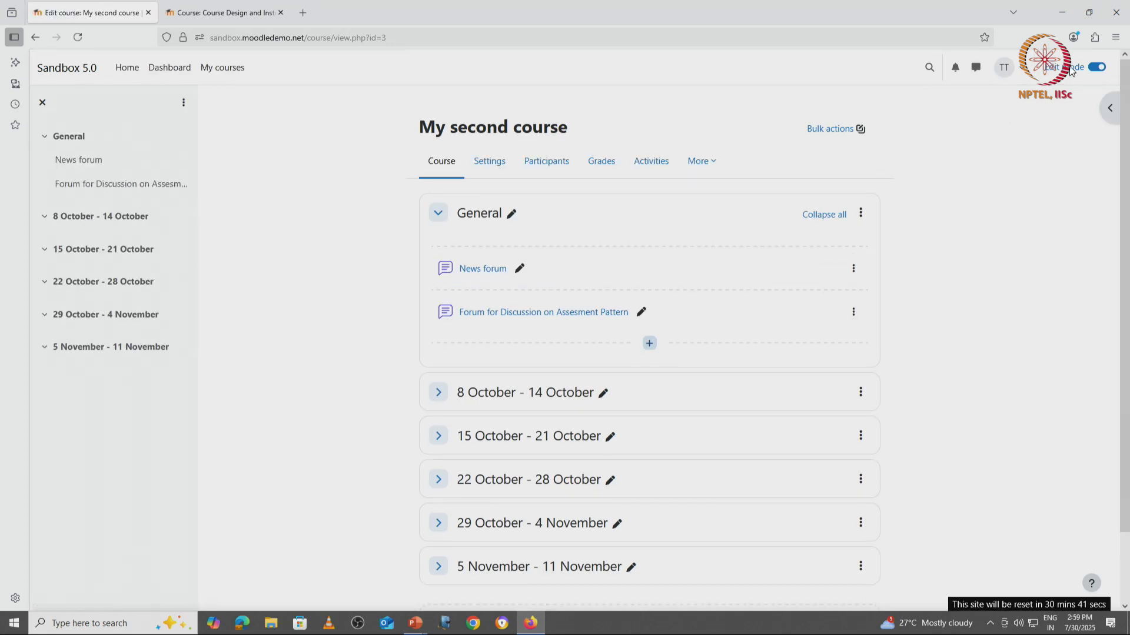
Switch to the Student role in My second course and open the Forum for Discussion on Assesment Pattern
click(1018, 72)
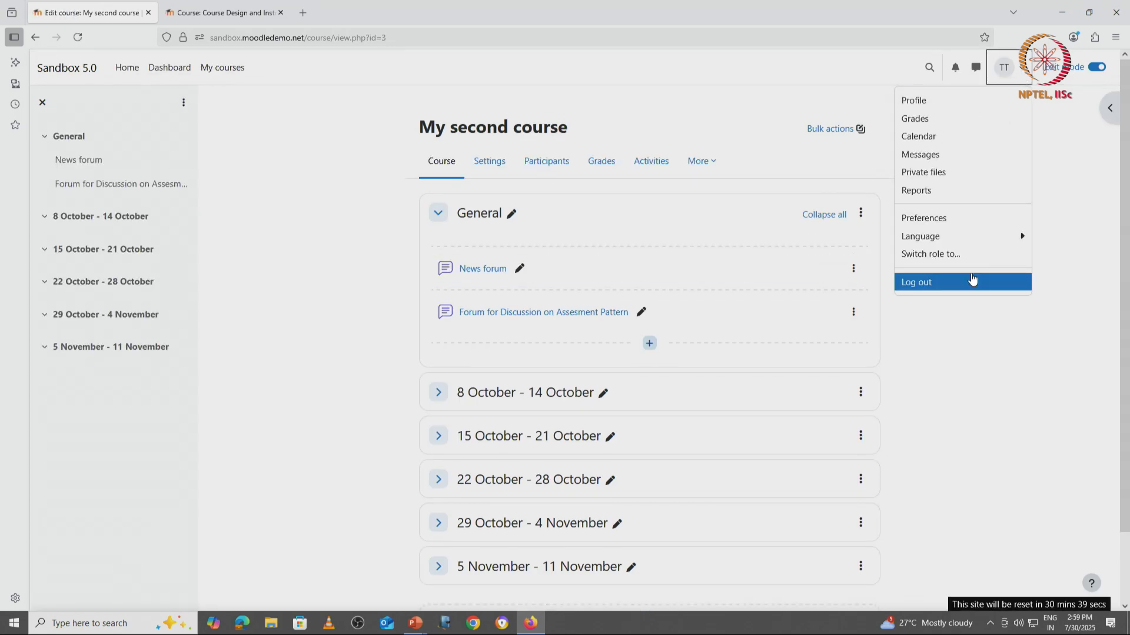
click(971, 254)
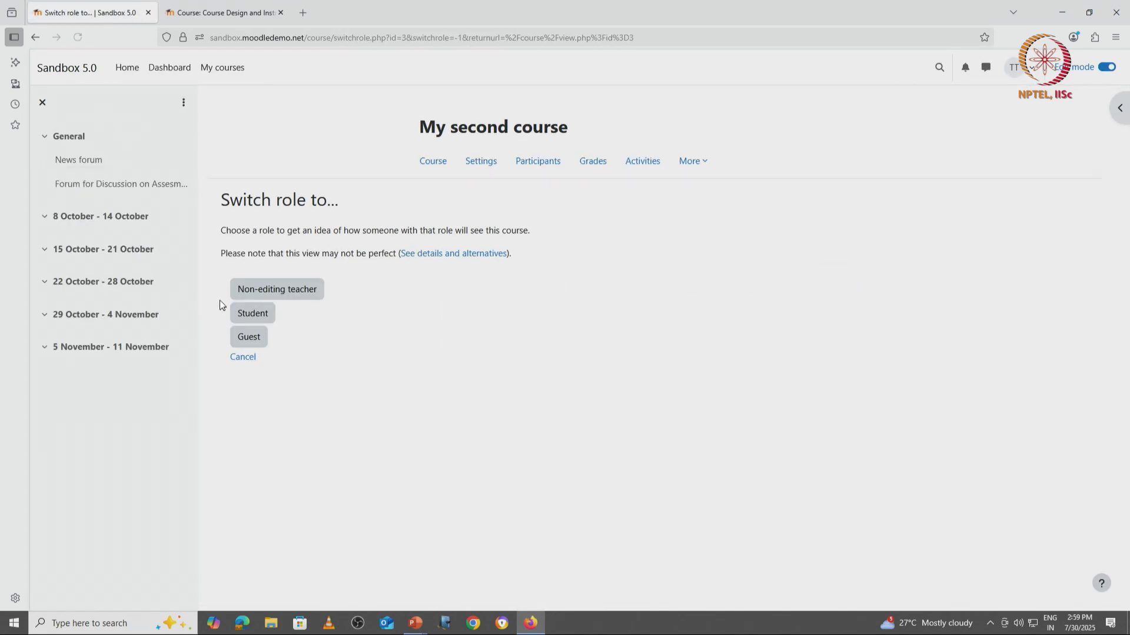
click(253, 317)
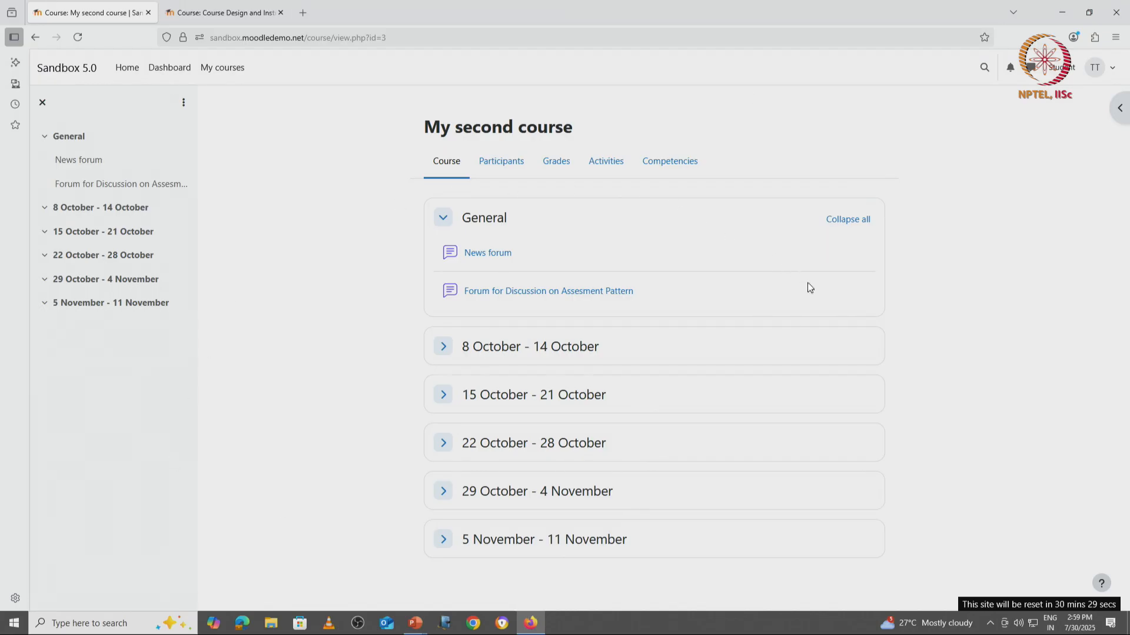
click(499, 292)
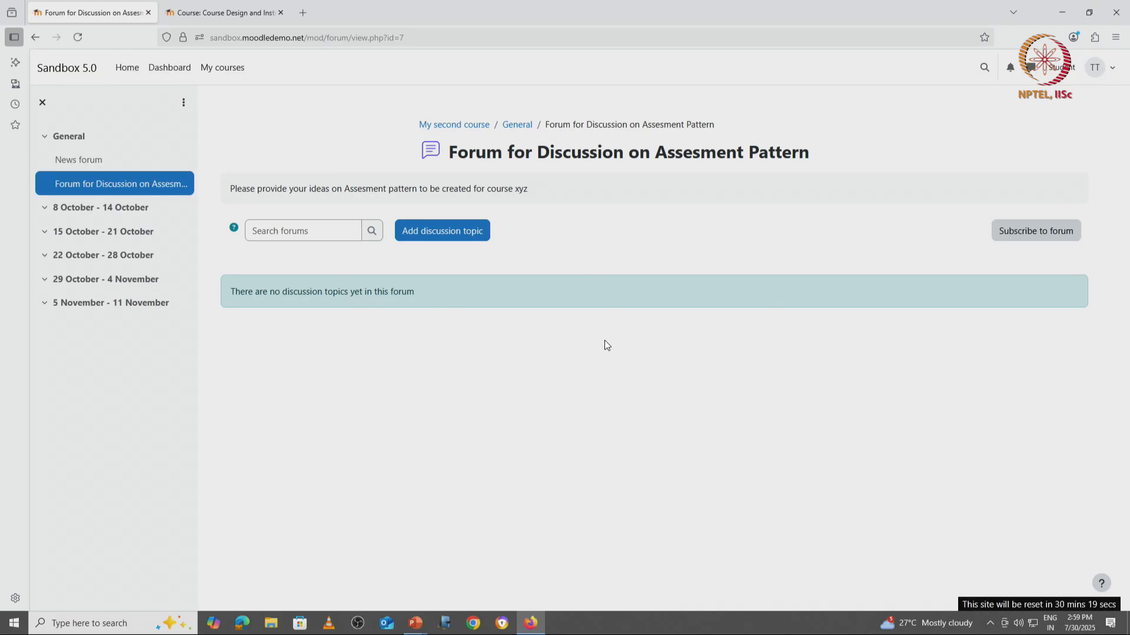
Post a discussion topic titled "My view on assesment view" plus the student's first name, with the message "the message goes here"
click(421, 234)
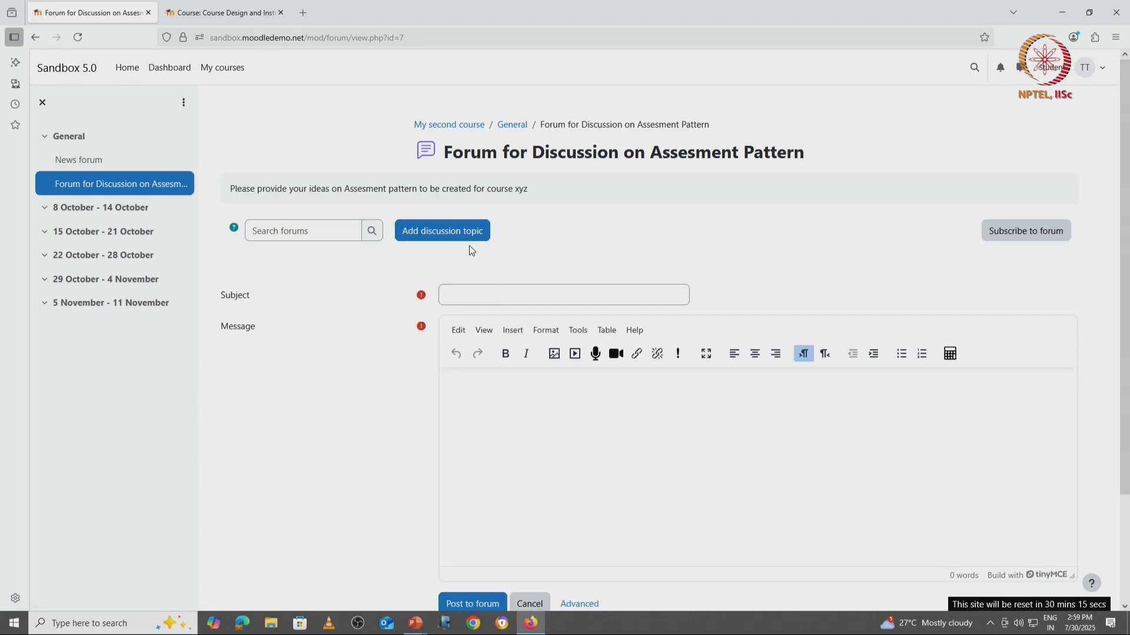
click(523, 290)
text(M)
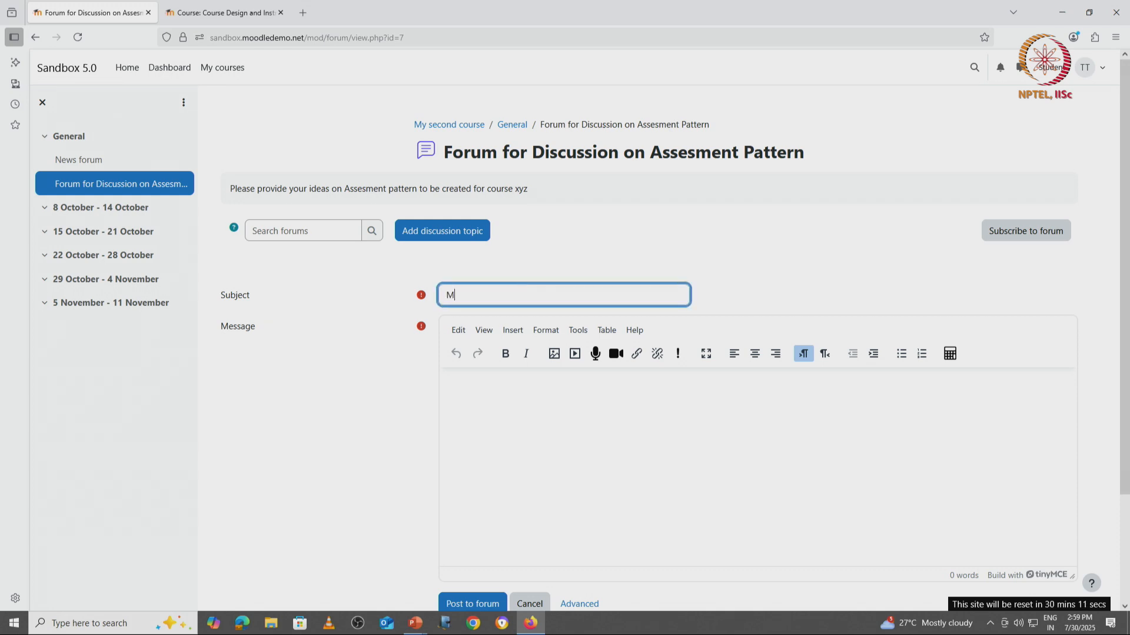
text(y view on assesment view - Sam)
click(478, 417)
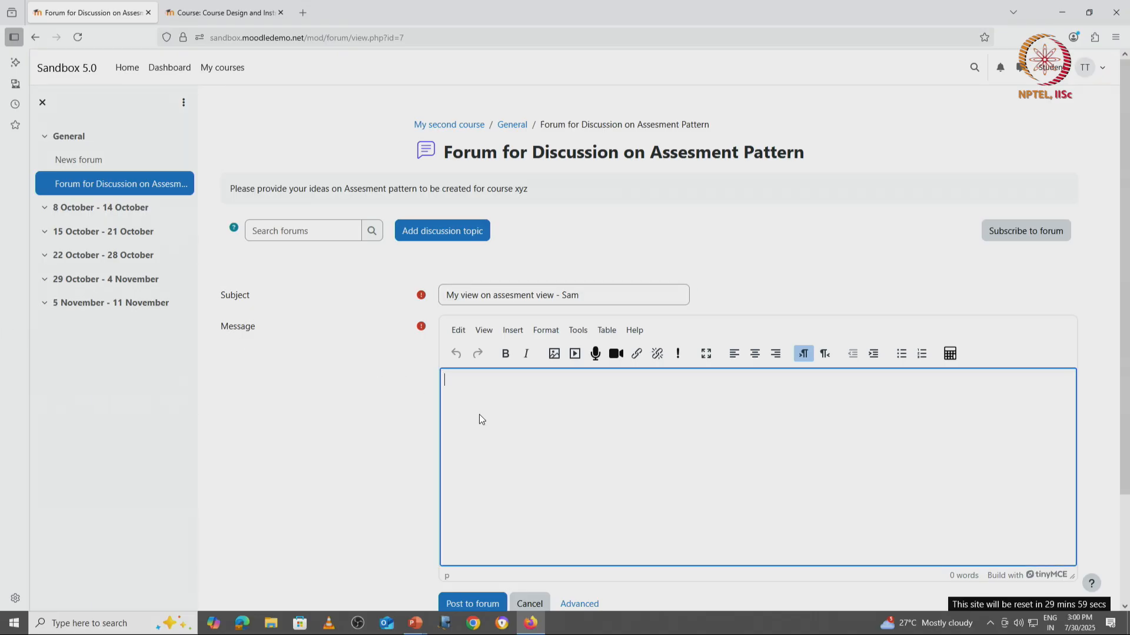
text(the messages)
key(BackSpace)
text(goes here)
scroll(542, 433, down, 3)
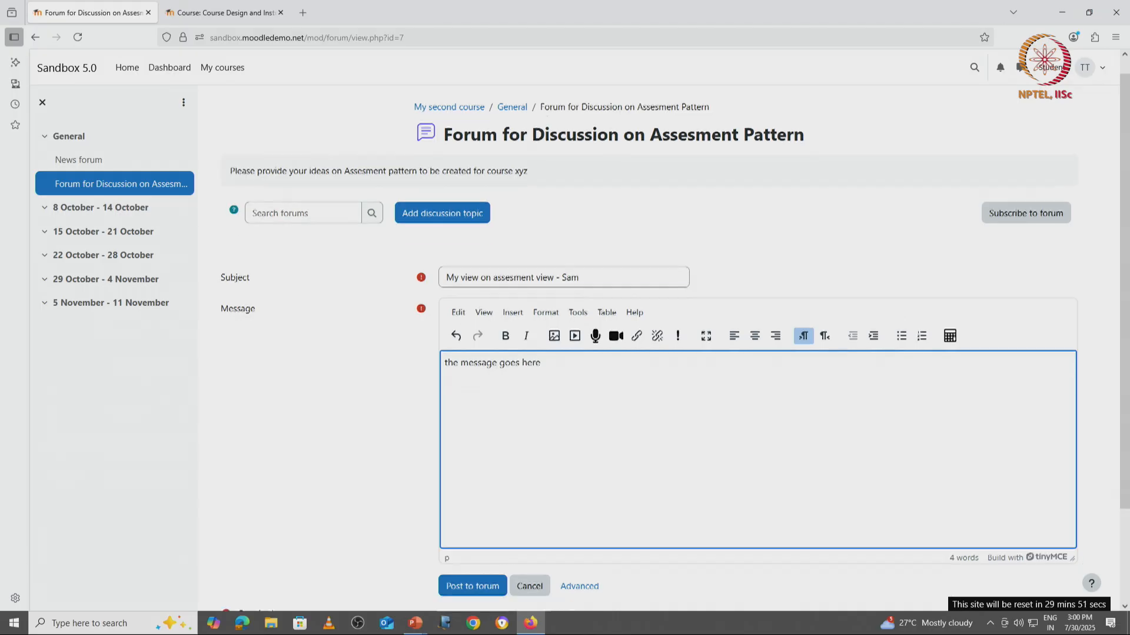
click(485, 474)
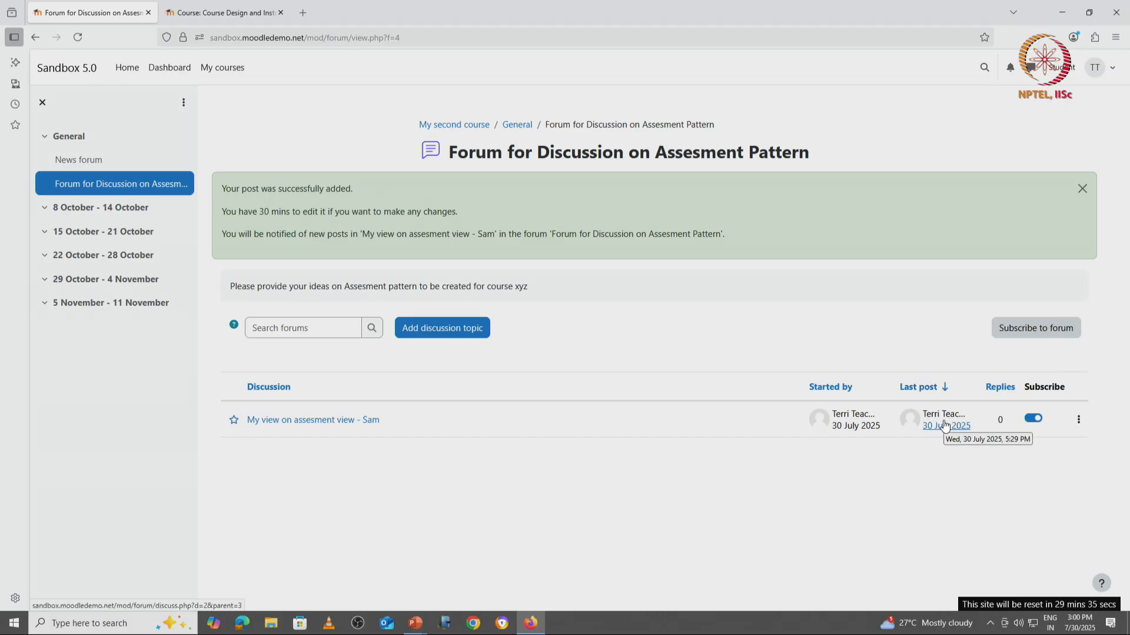
Star the new discussion and post the reply "I agree your points" to its first message
click(1077, 420)
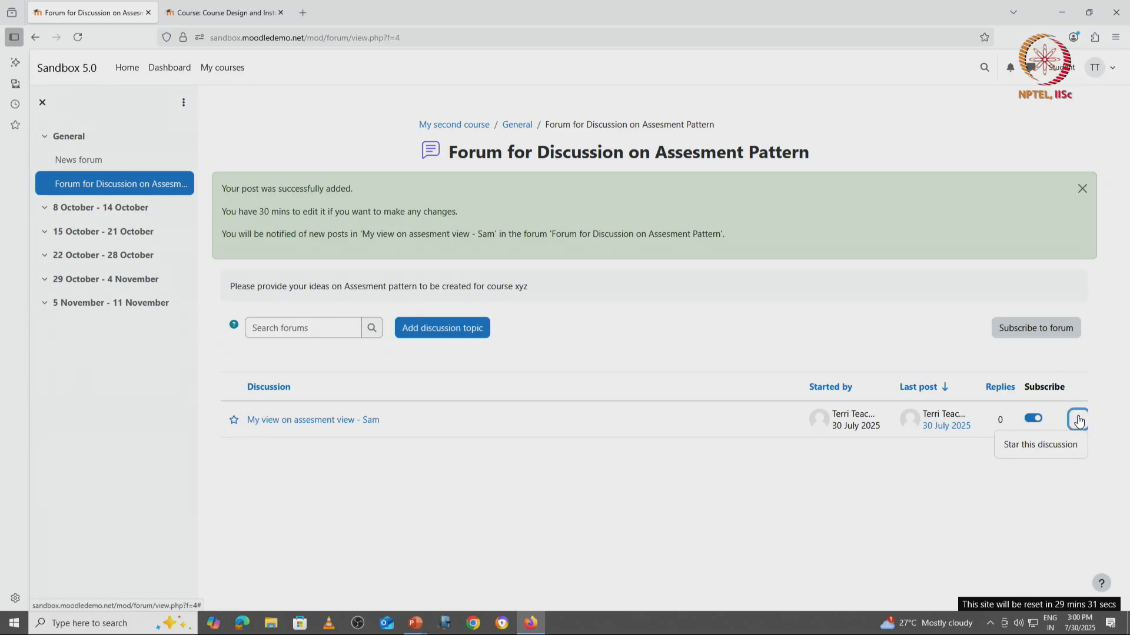
click(1053, 445)
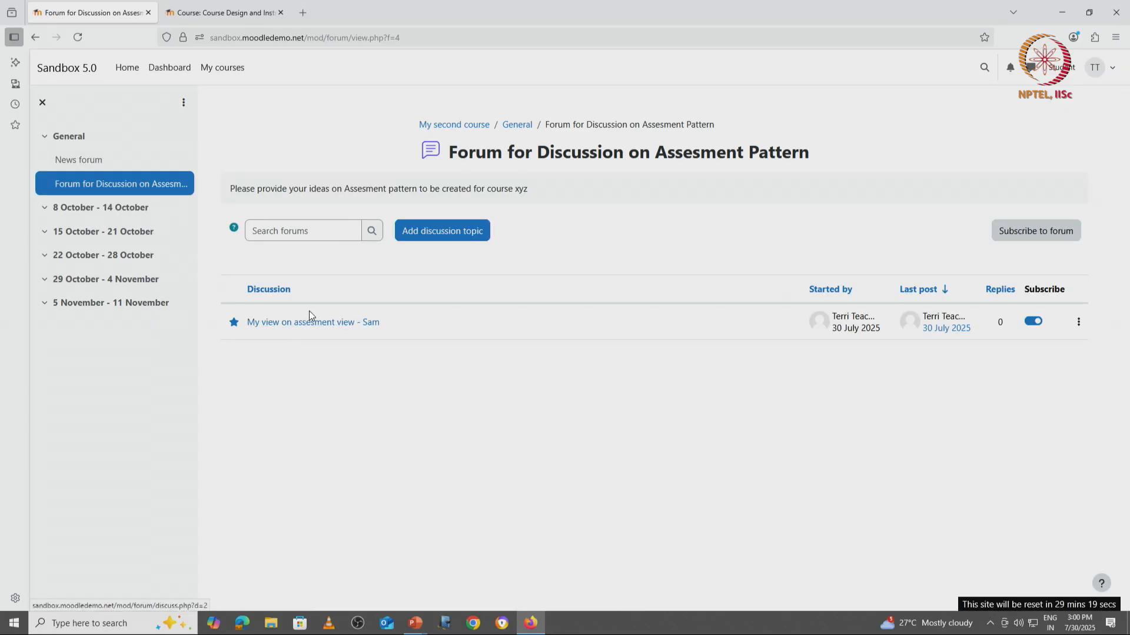
click(318, 328)
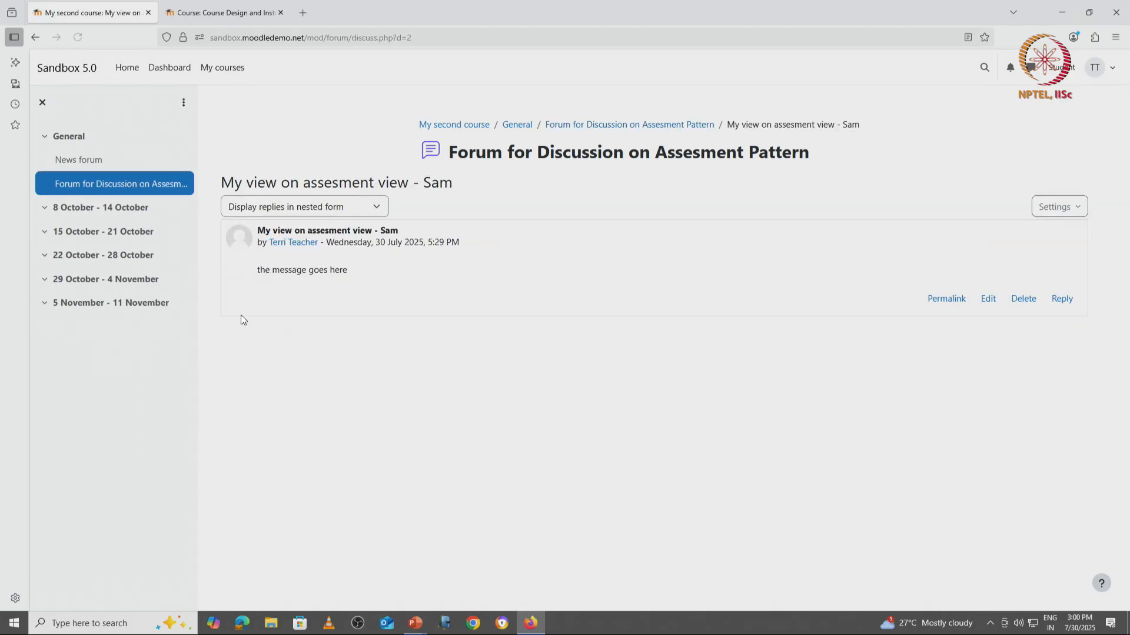
click(1057, 301)
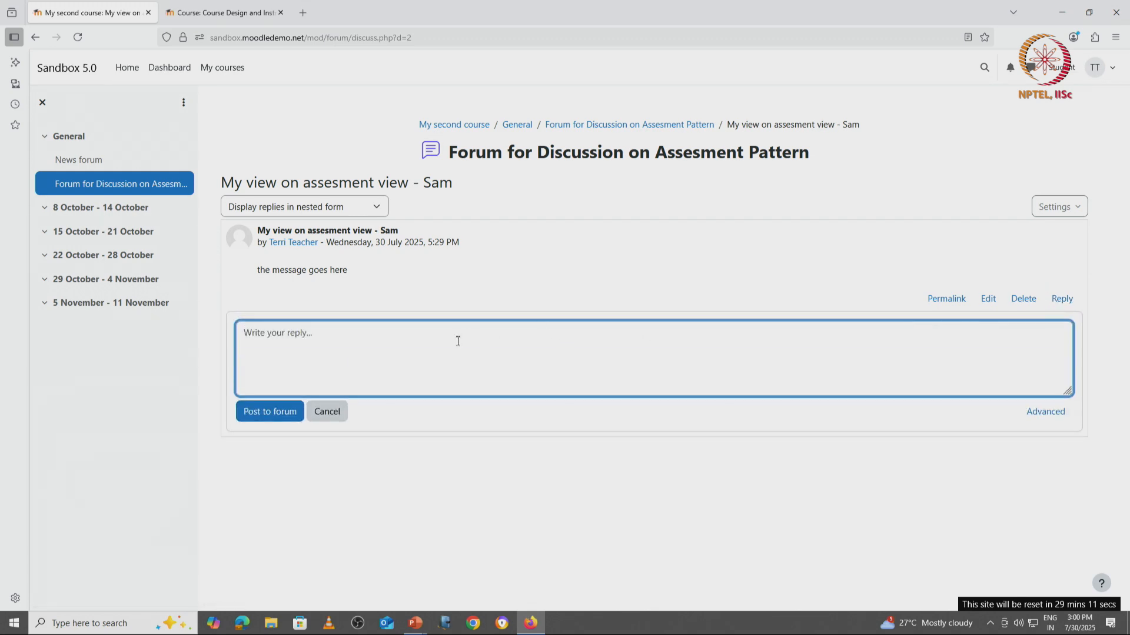
text(I agree your points)
click(265, 412)
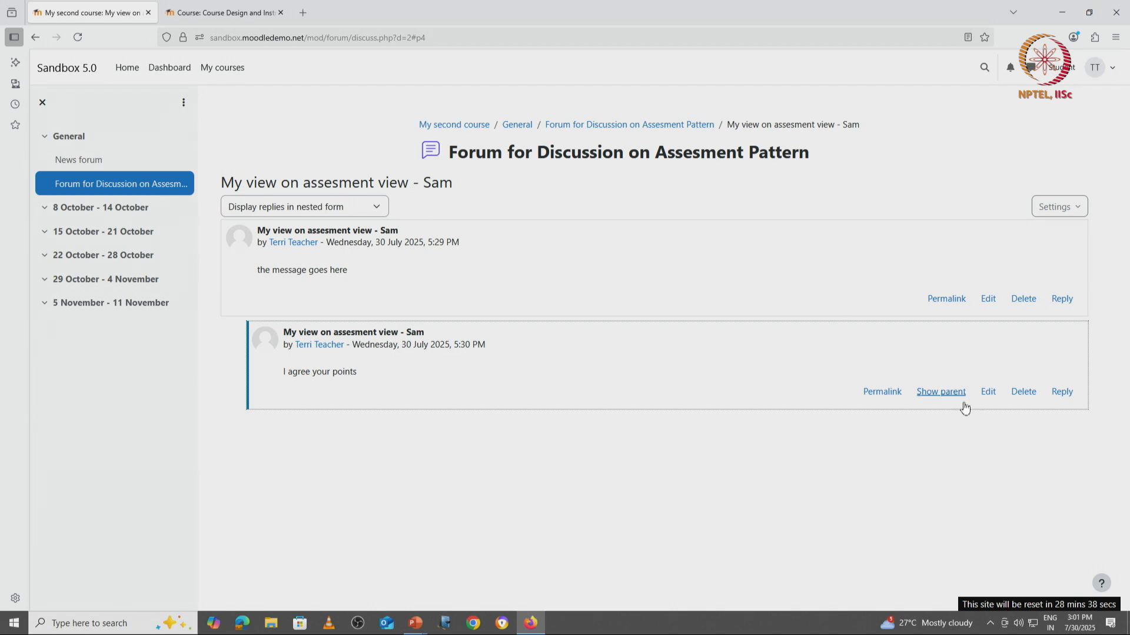
Edit the reply to attach the file Book resource-Item Banks.docx and save the changes
click(988, 393)
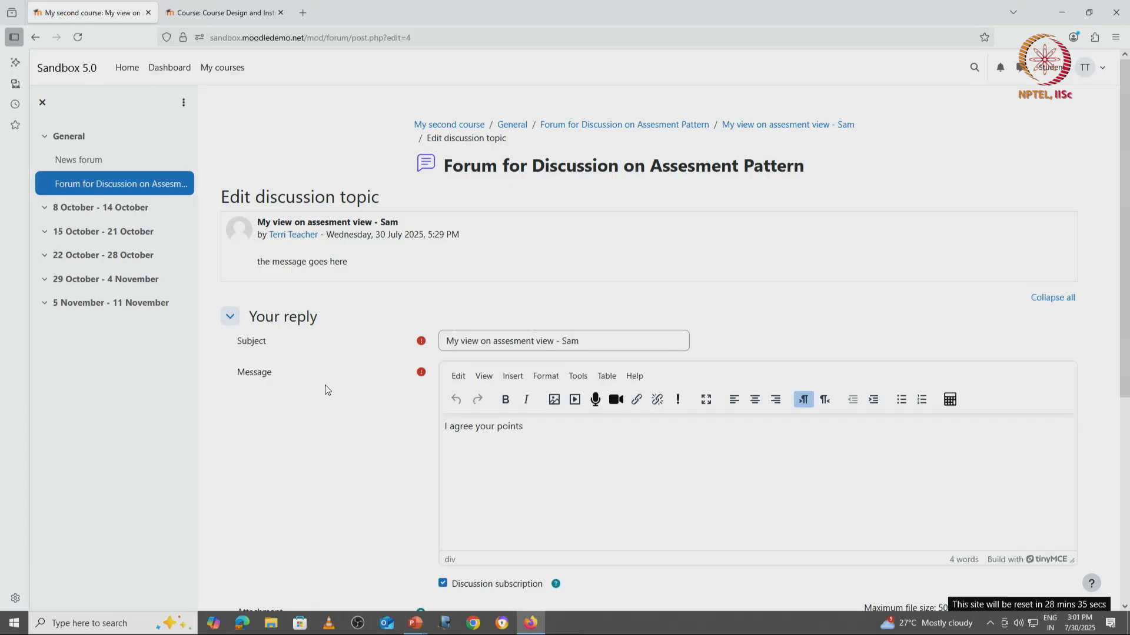
click(569, 450)
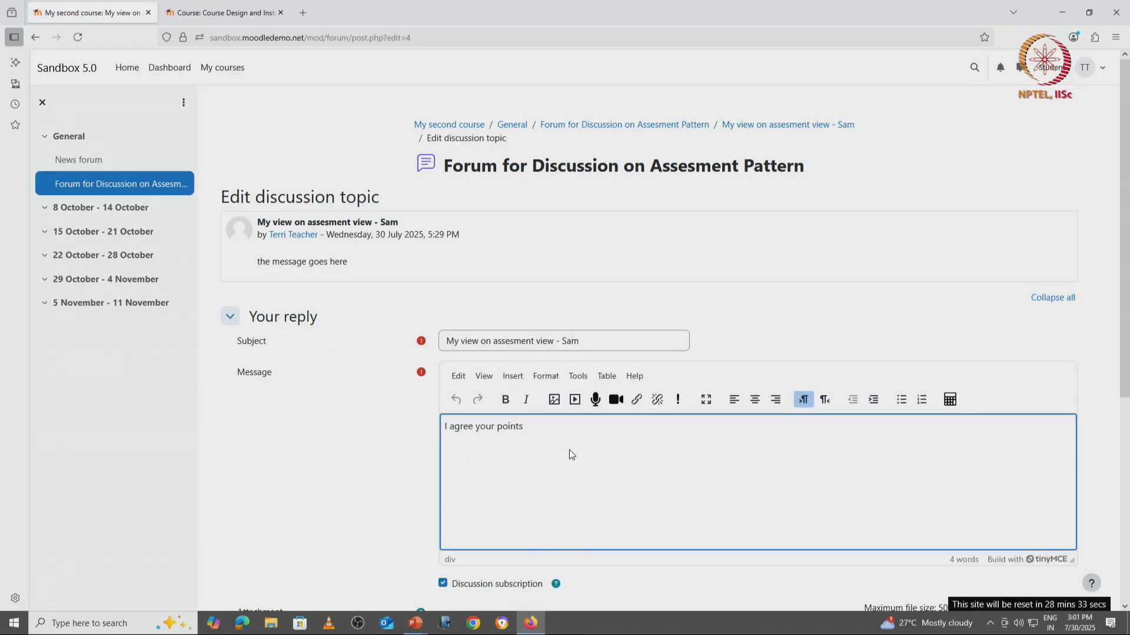
scroll(570, 450, down, 3)
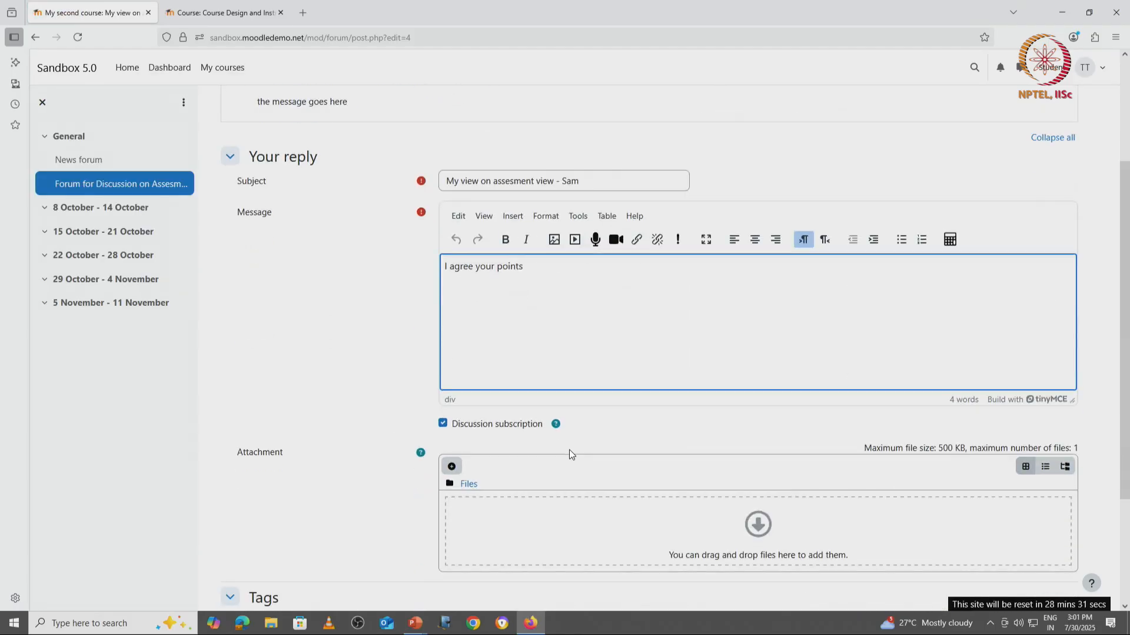
click(636, 242)
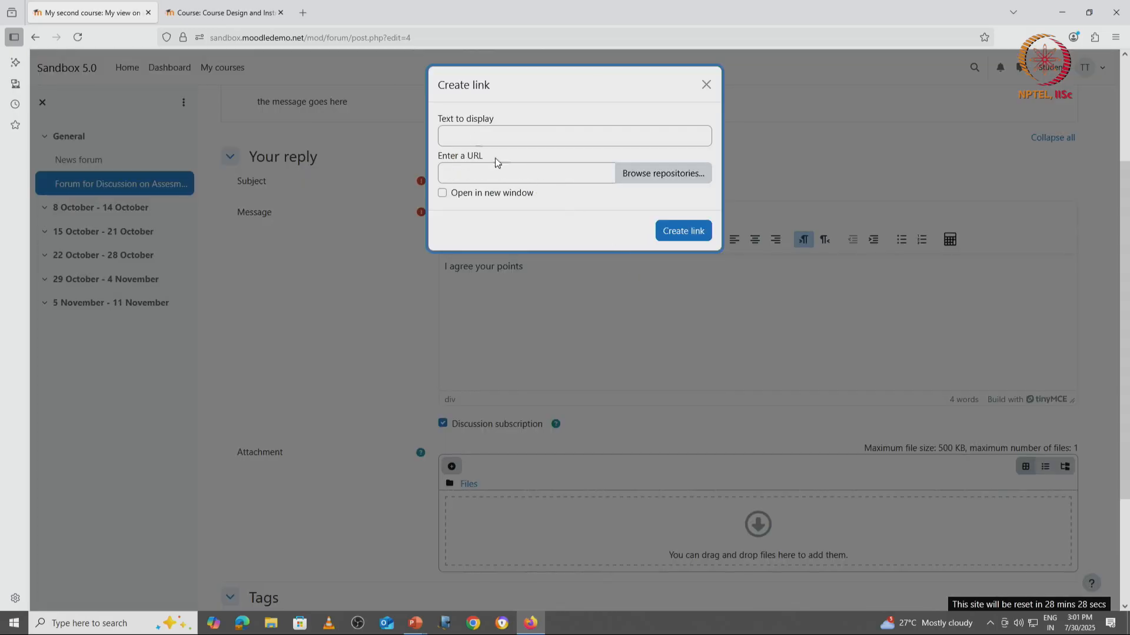
click(706, 84)
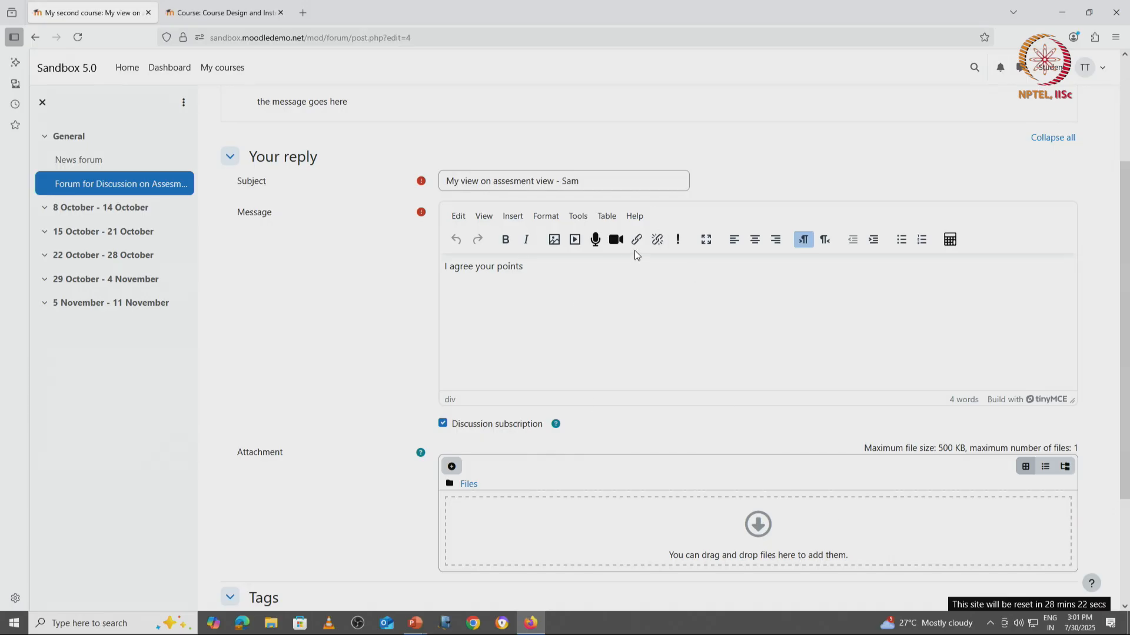
click(750, 528)
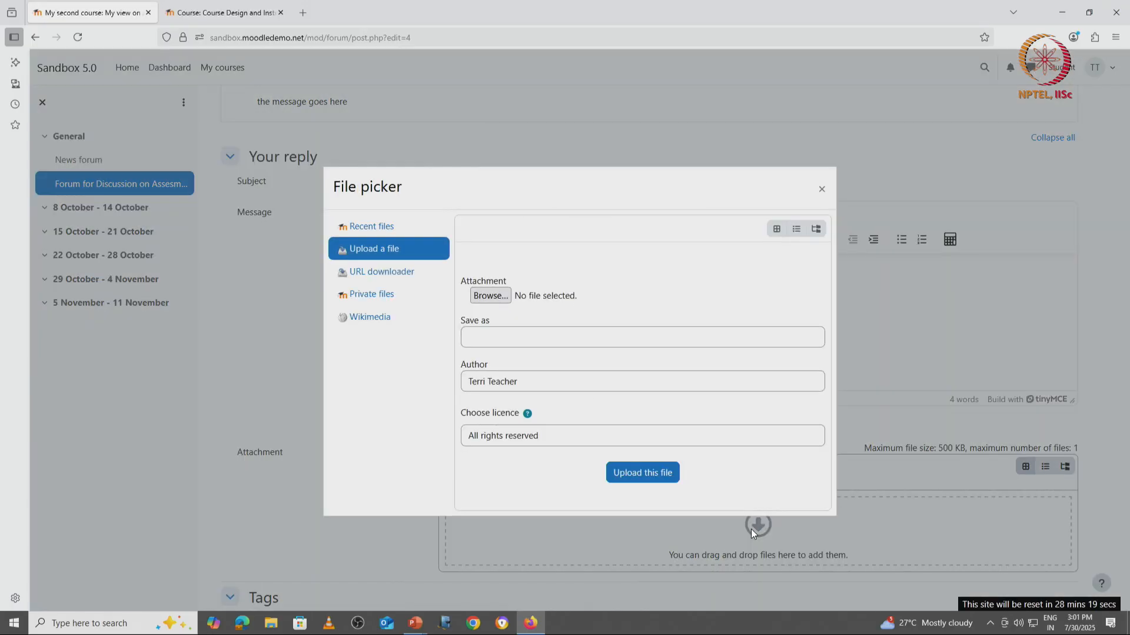
click(501, 299)
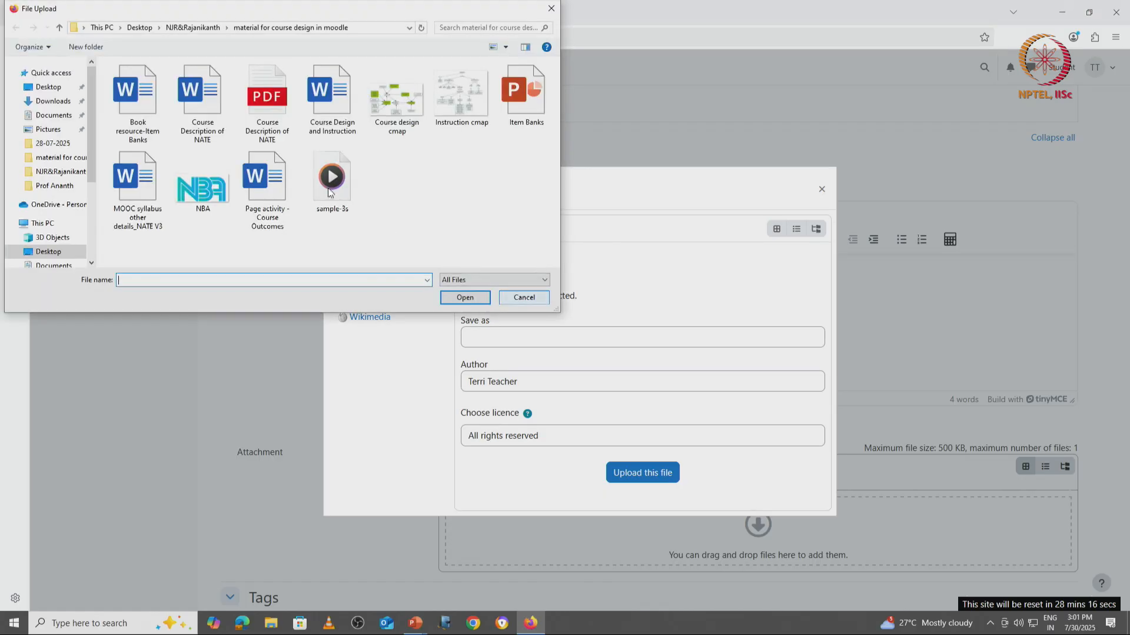
double_click(156, 106)
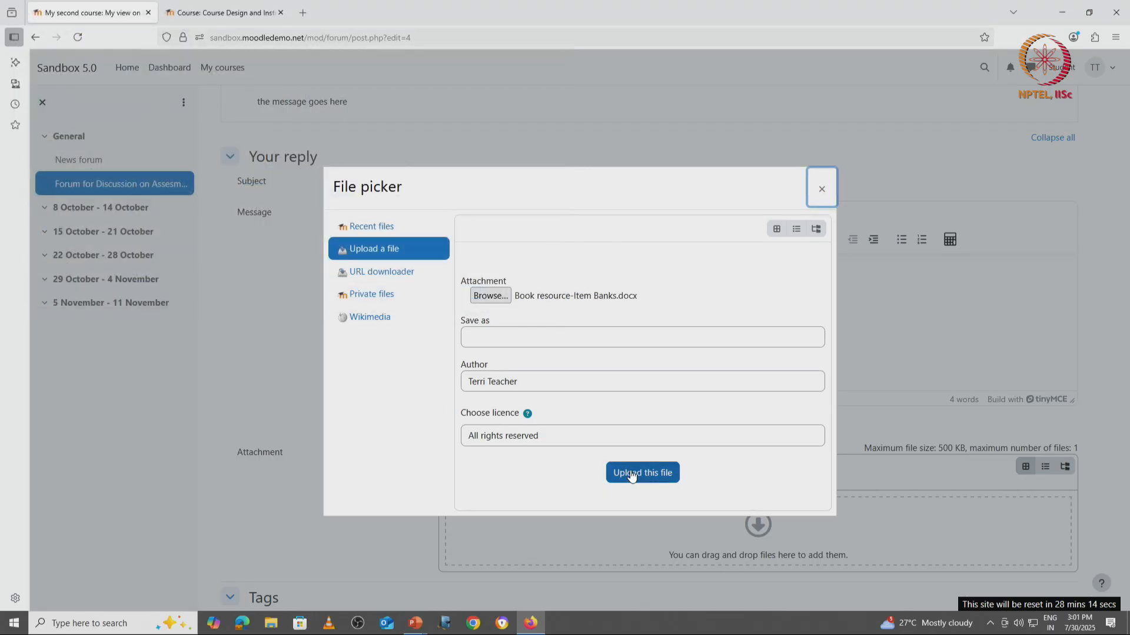
click(631, 473)
scroll(921, 474, down, 3)
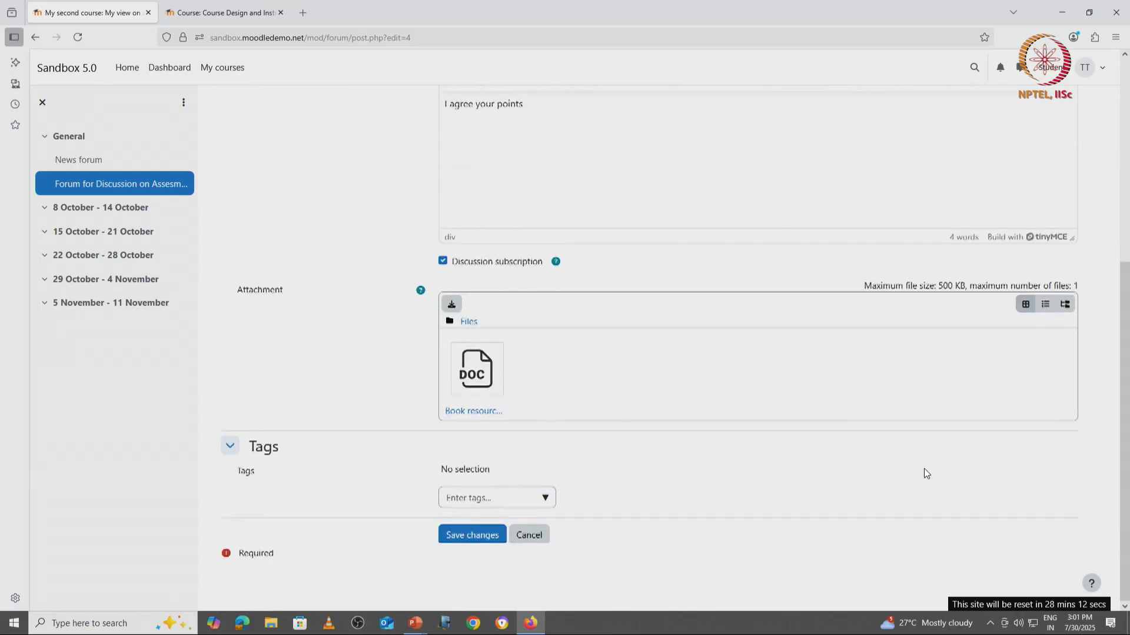
click(474, 527)
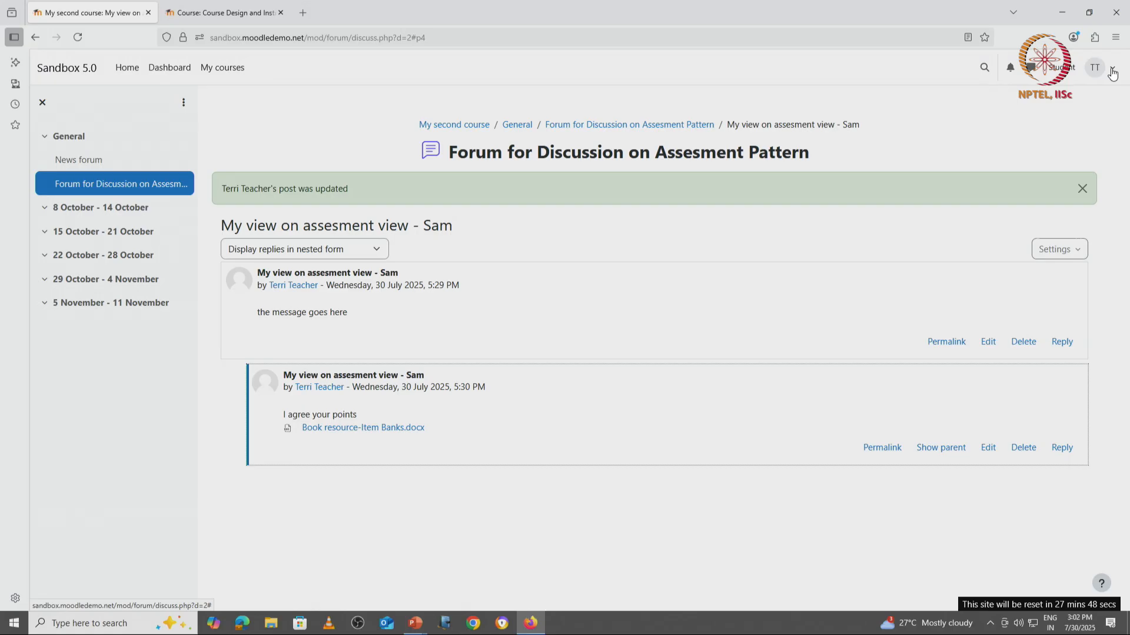
Return to the normal role and delete the reply "I agree your points" from the discussion
click(1112, 72)
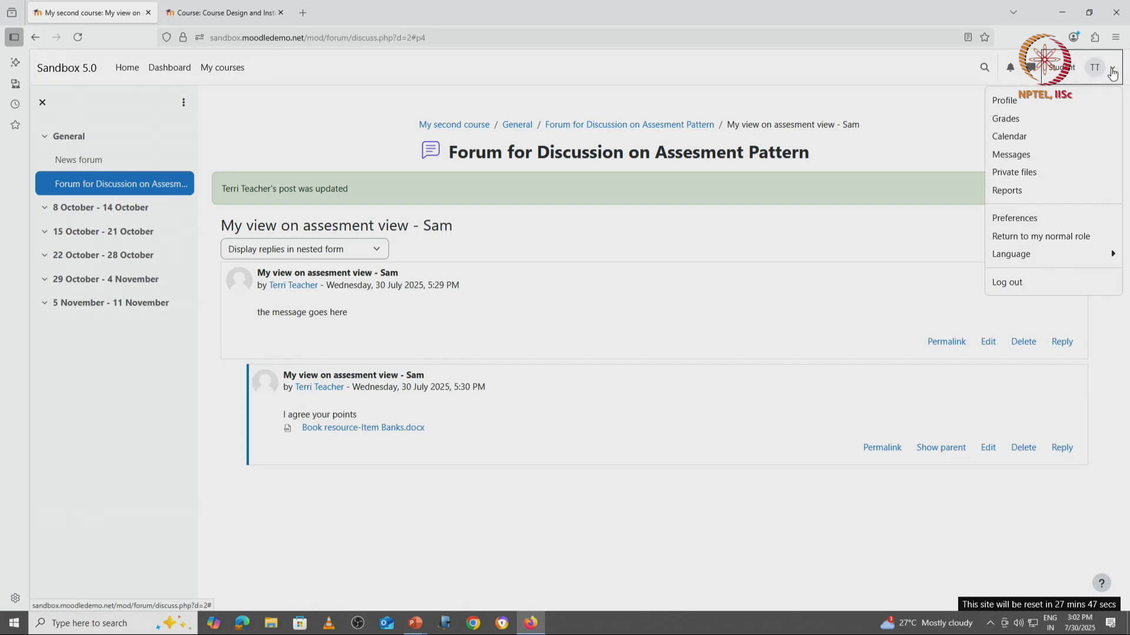
click(1056, 235)
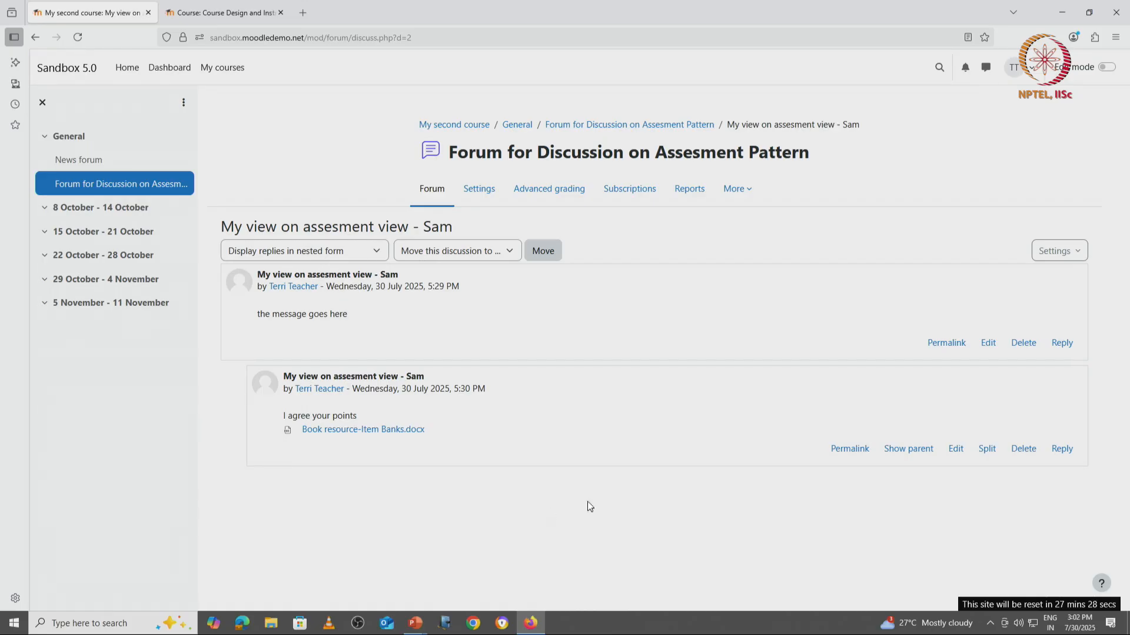
click(1015, 451)
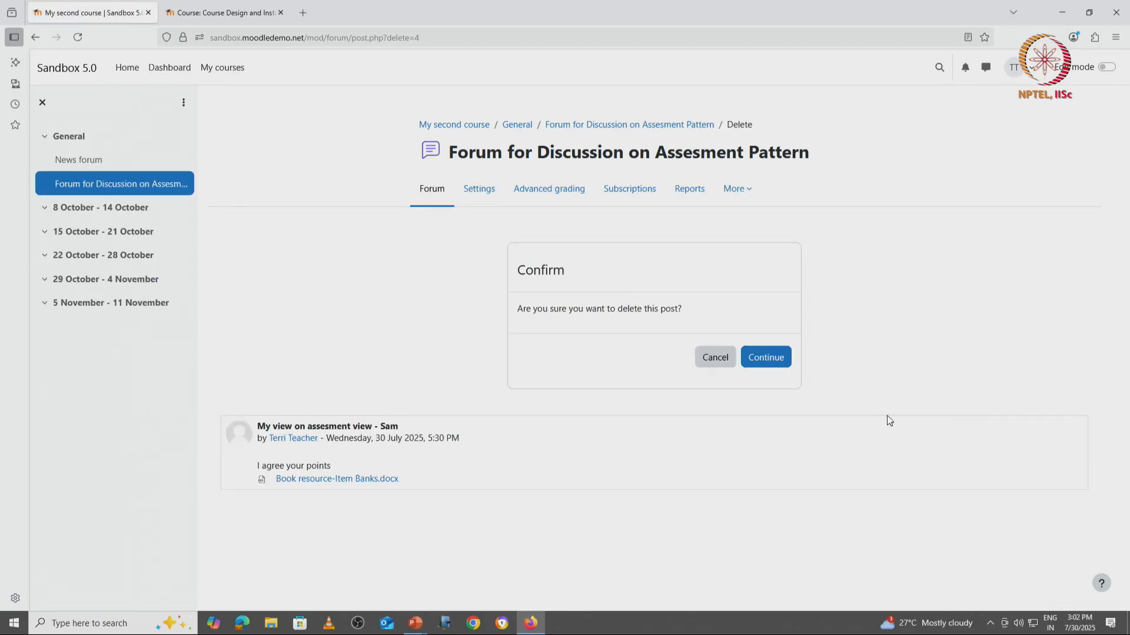
click(759, 360)
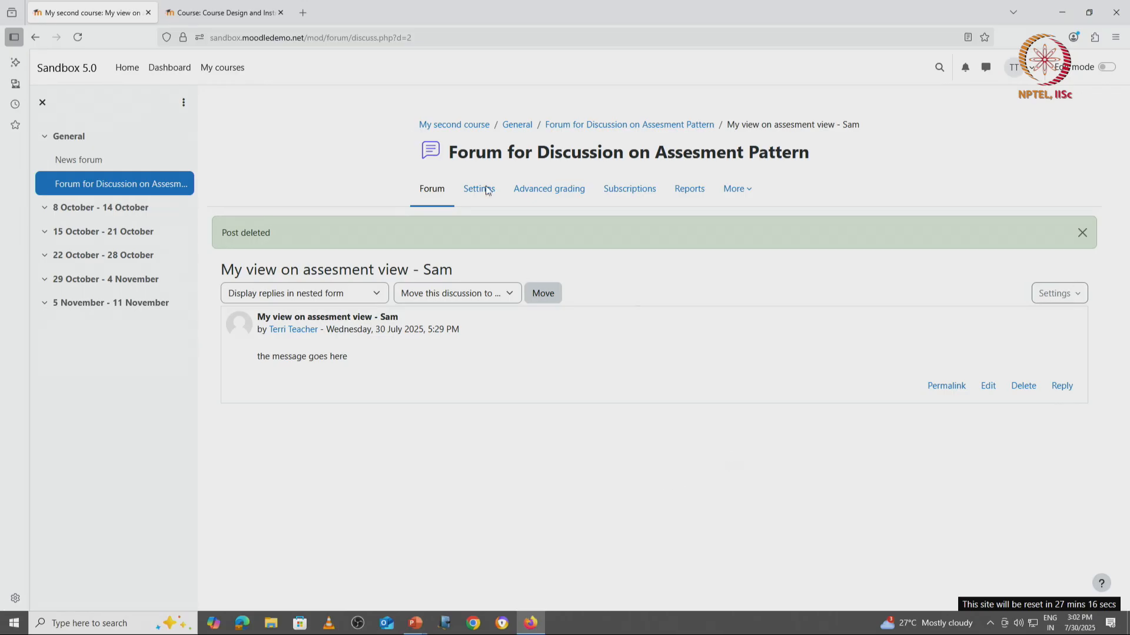
Return to the main page of My second course and turn on edit mode
click(517, 125)
click(456, 122)
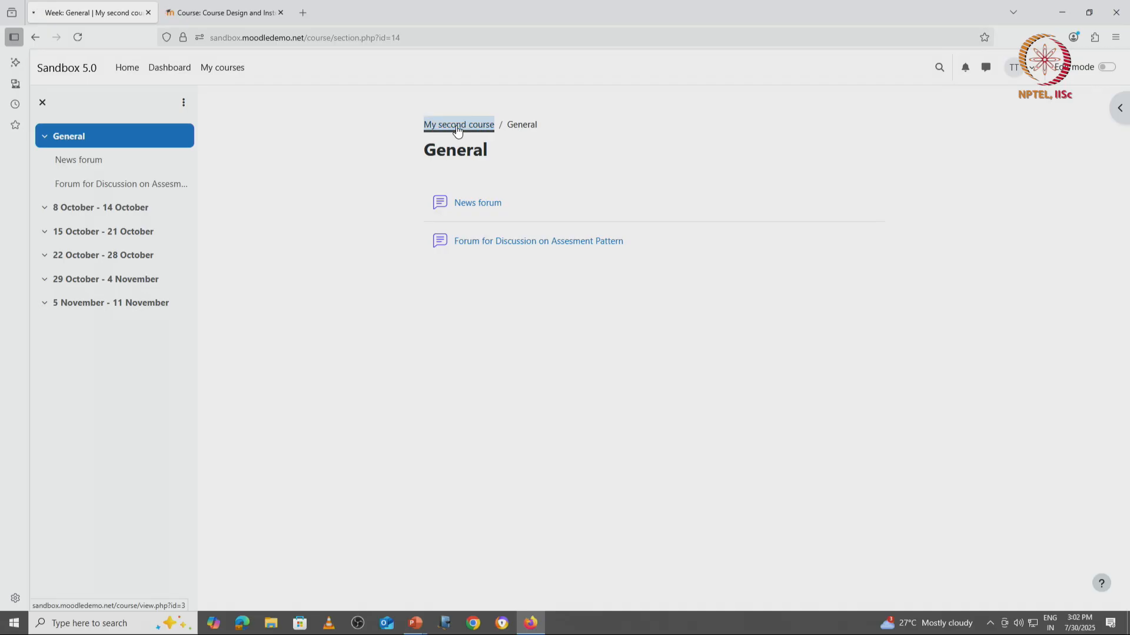
click(1108, 67)
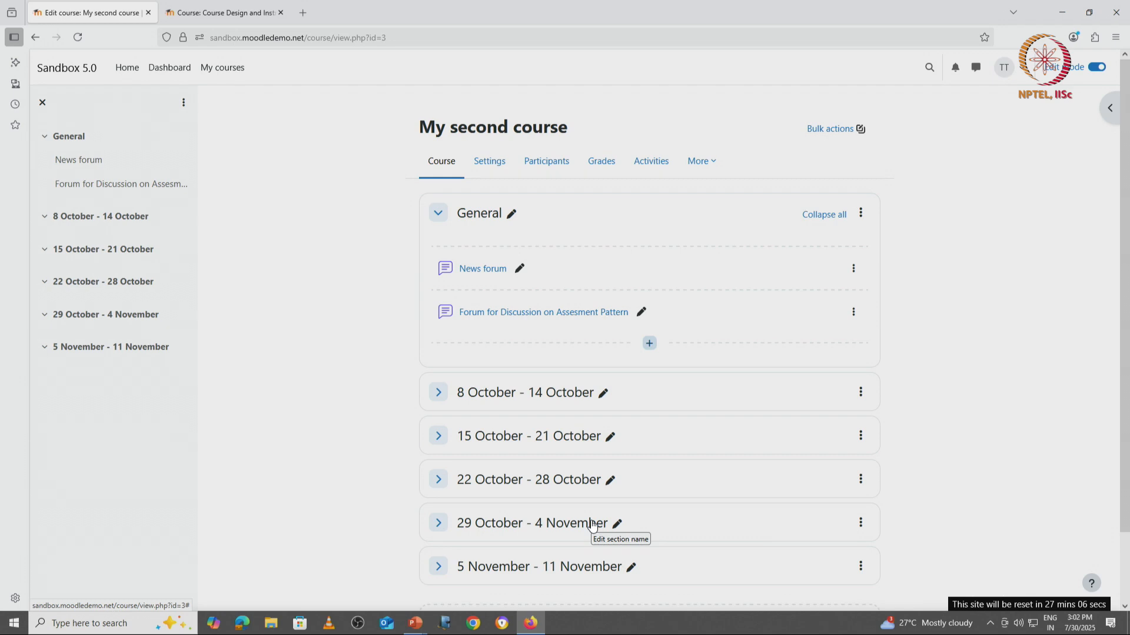
Switch to the slide show and advance to the "Tool Guide to add Assignment" slide
key(alt+Tab)
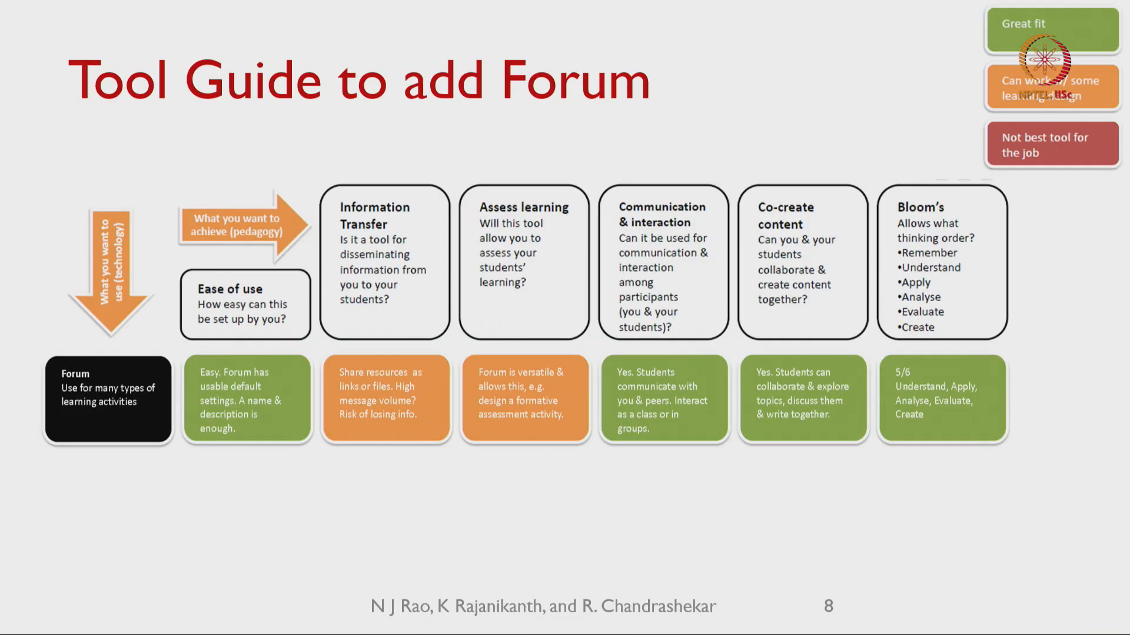
key(Right)
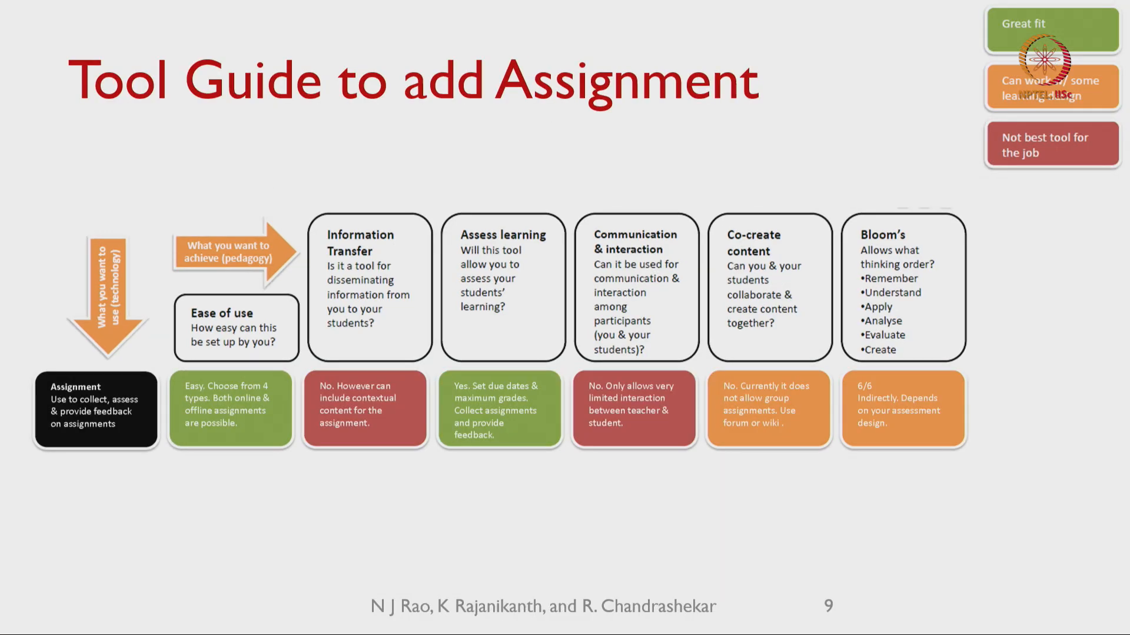
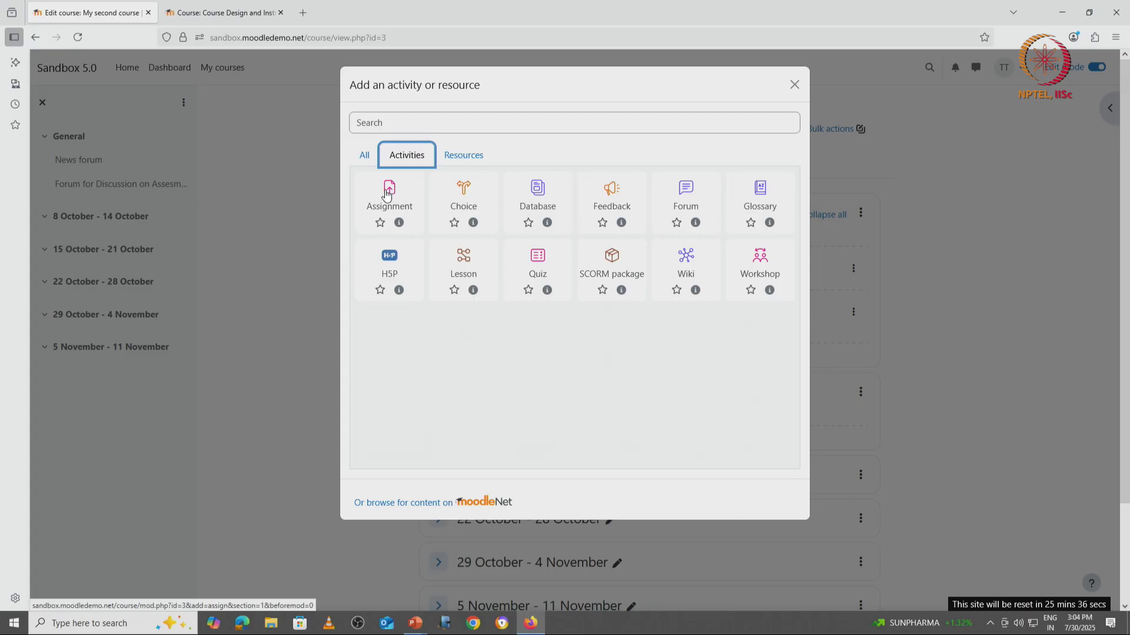
Read the Assignment activity's description in the activity chooser and go back to the list of activities
click(399, 222)
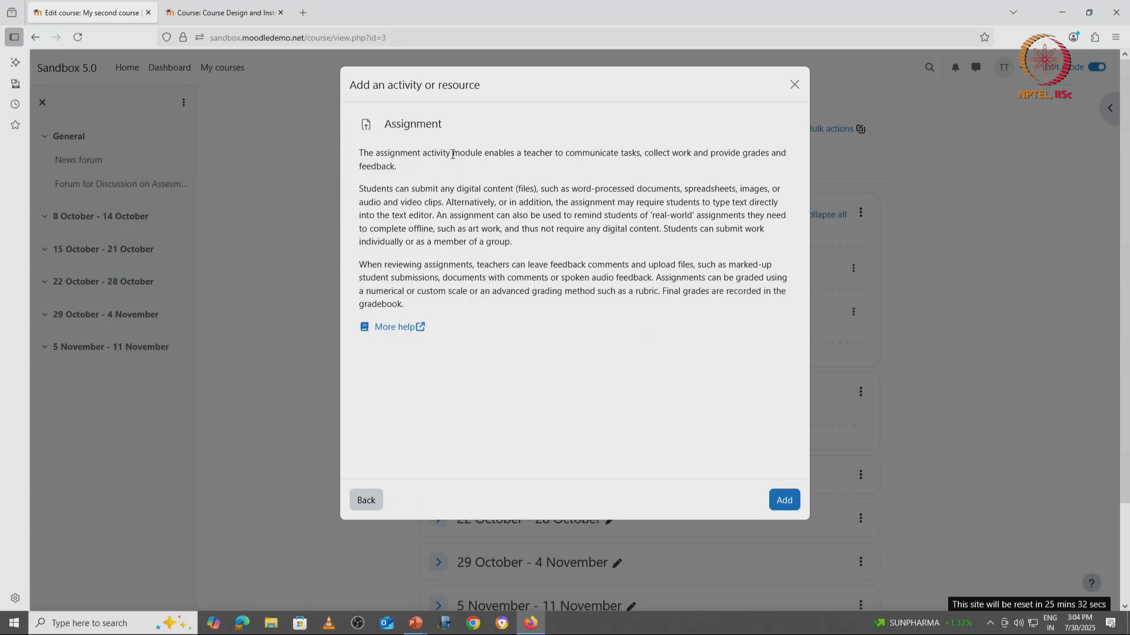
click(368, 501)
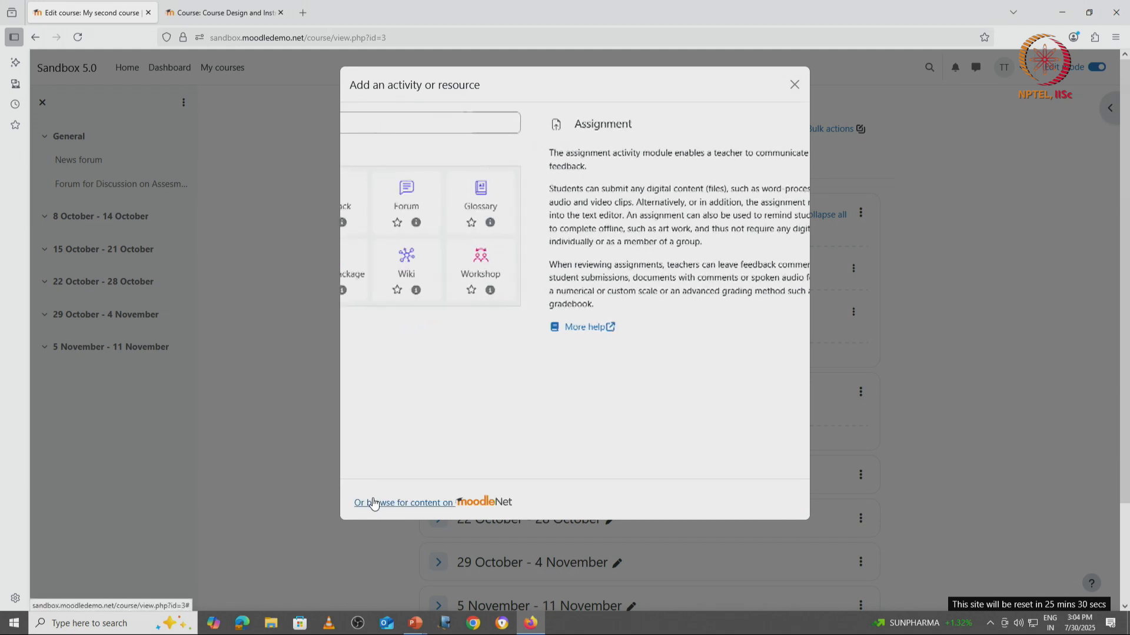
Add an Assignment activity named "Test 1" with the description "Write down the program for creating xyz..."
click(392, 193)
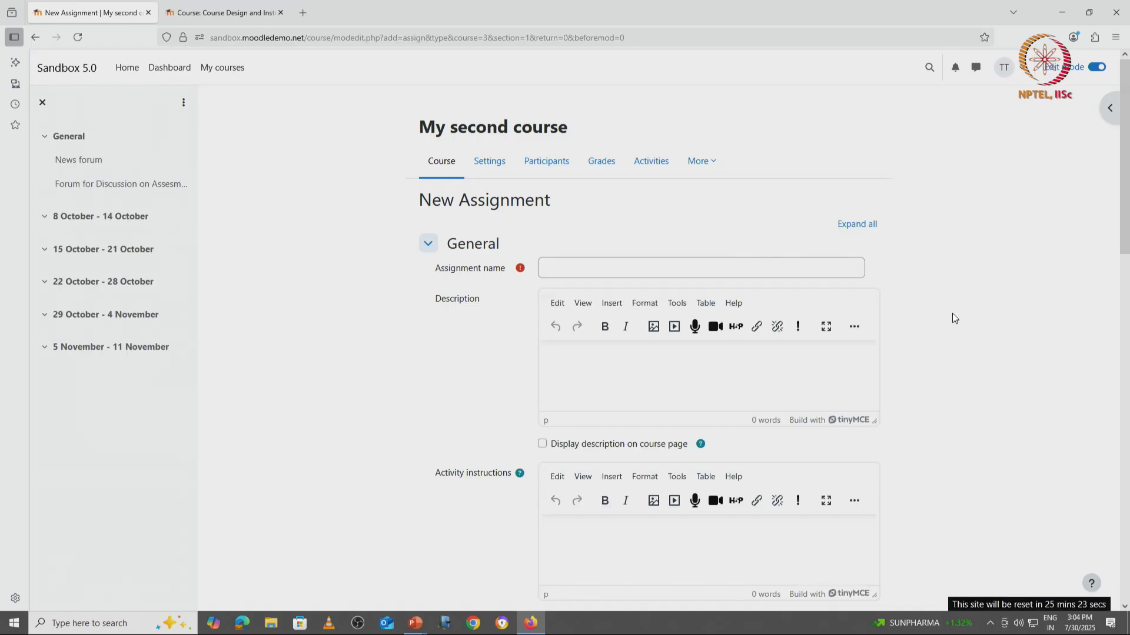
click(658, 268)
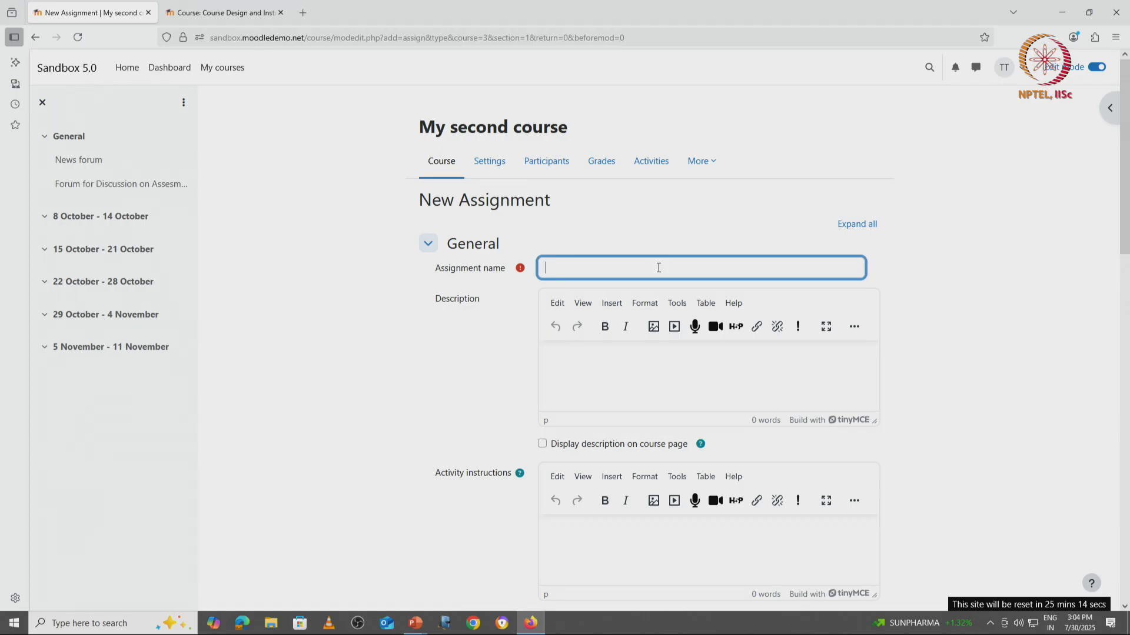
text(Test 1)
click(619, 365)
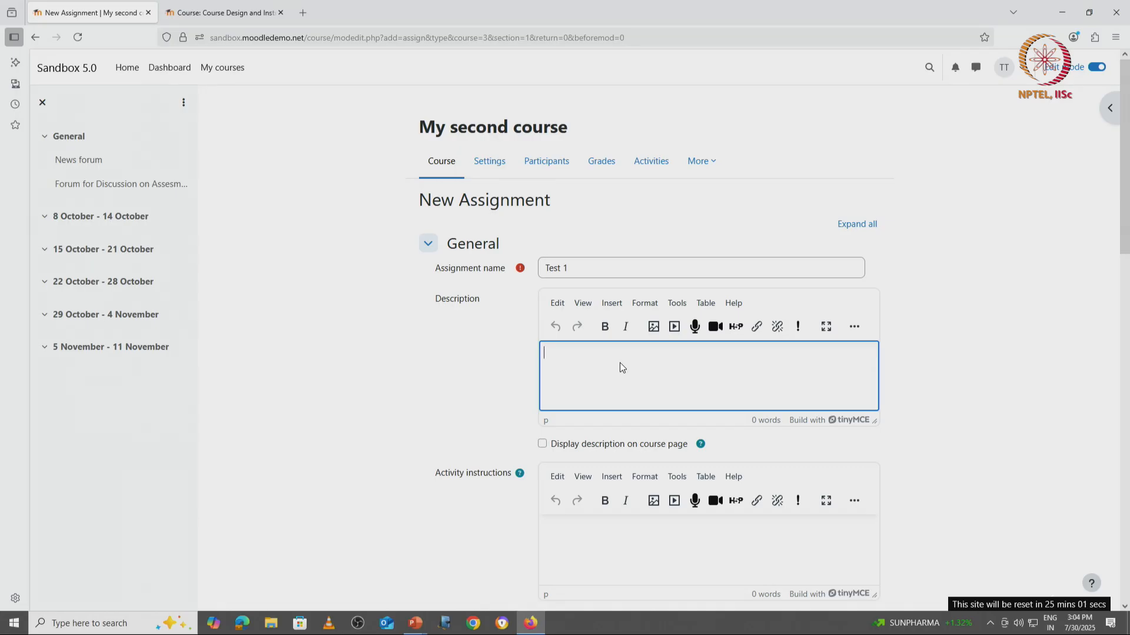
text(Write down the program for creating )
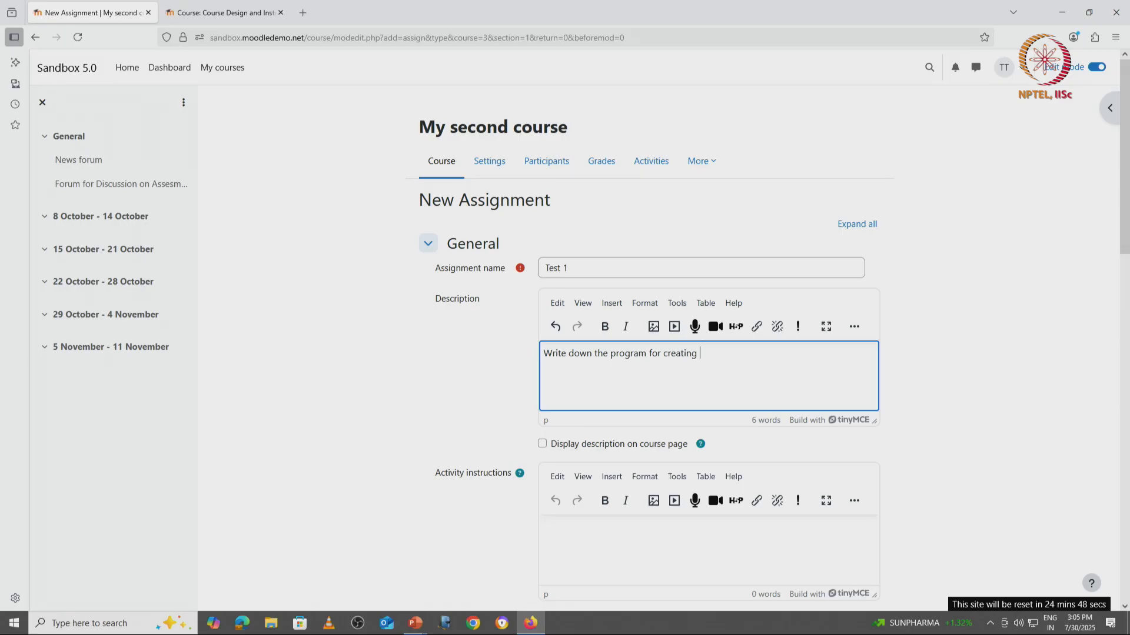
text(xyz...)
Enter the activity instructions "Upload the file in .txt format, along with images required for it." and "Maximum no. of files to be attached is 3"
click(599, 531)
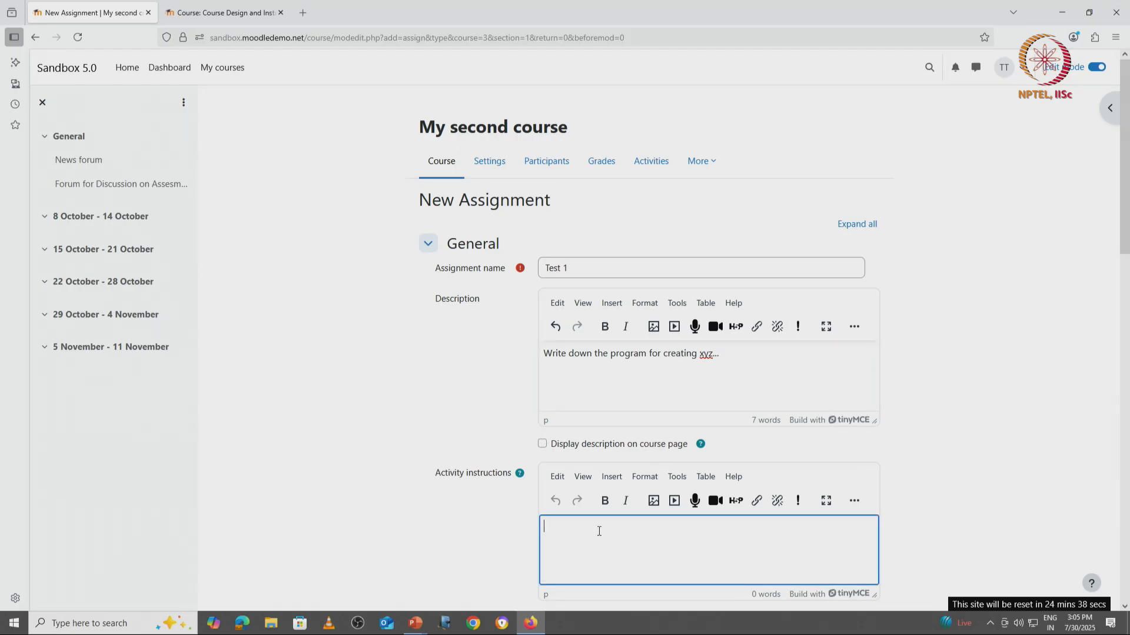
scroll(581, 517, down, 3)
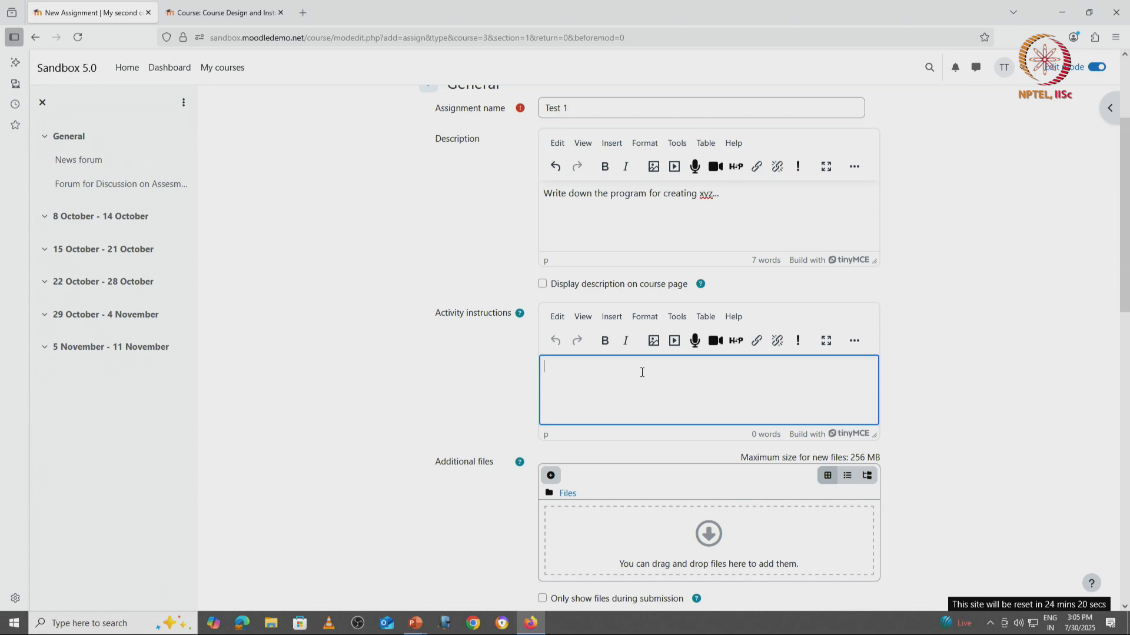
text(Upload the file in .txt format, along with images r)
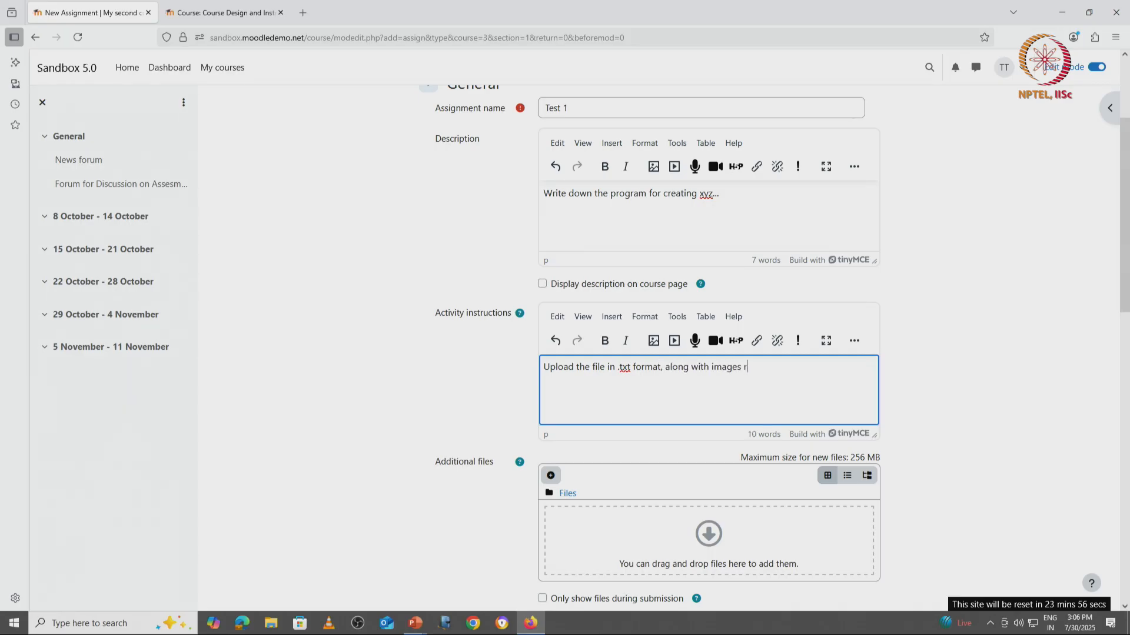
text(equired for )
text(it. )
text(Maximum )
text(no. of )
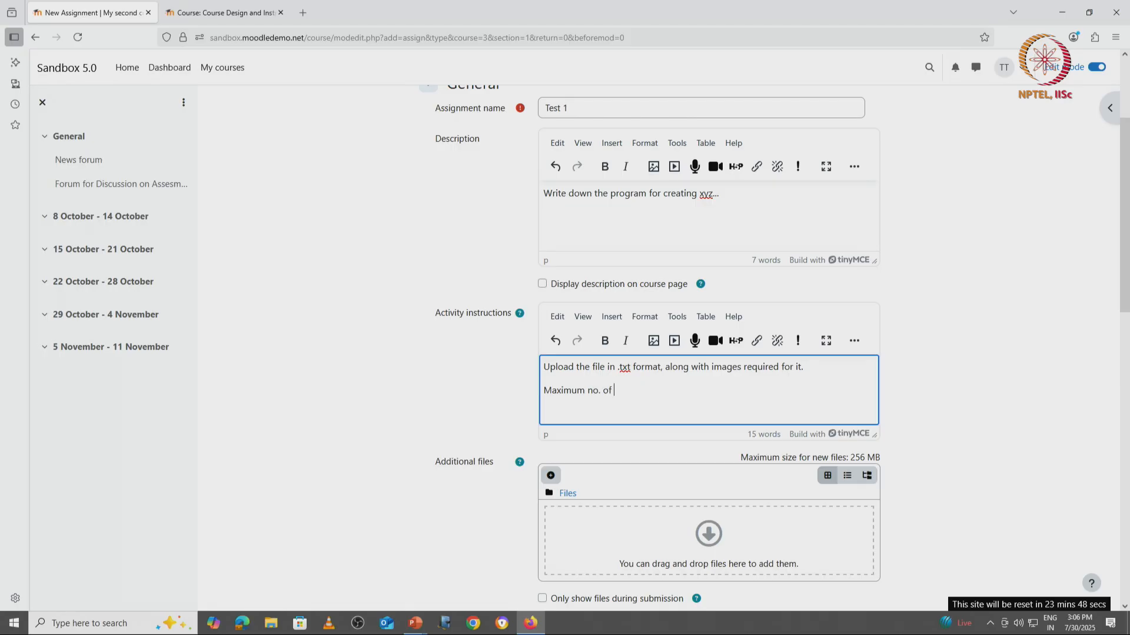
text(files to be atached is 3)
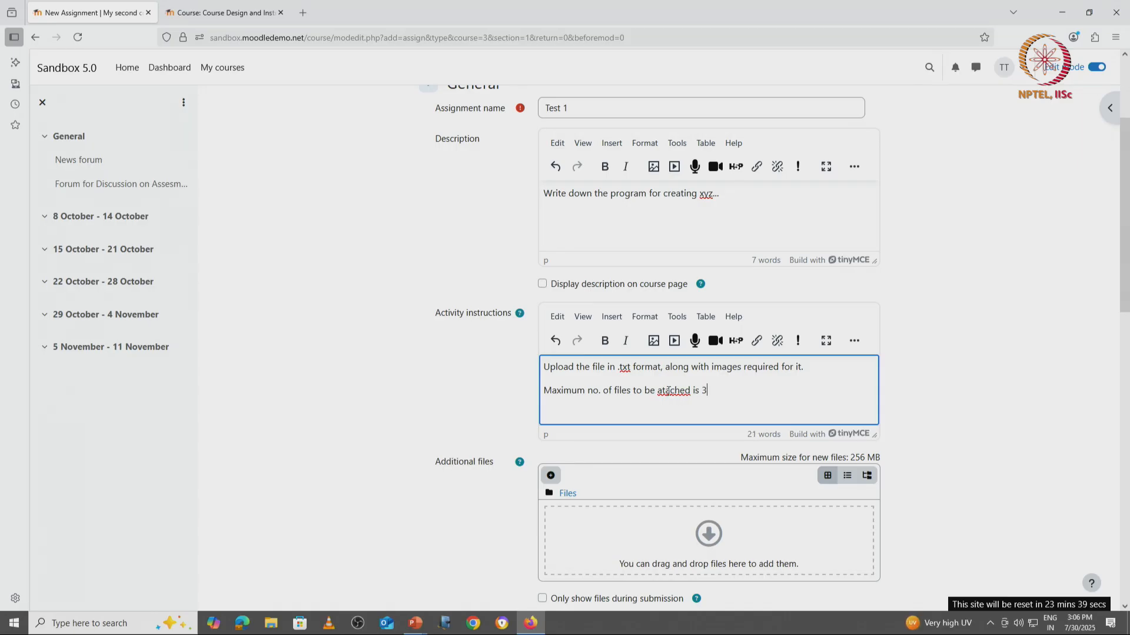
click(664, 390)
text(t)
Review the additional files area and enable the assignment's cut-off date
scroll(394, 456, down, 3)
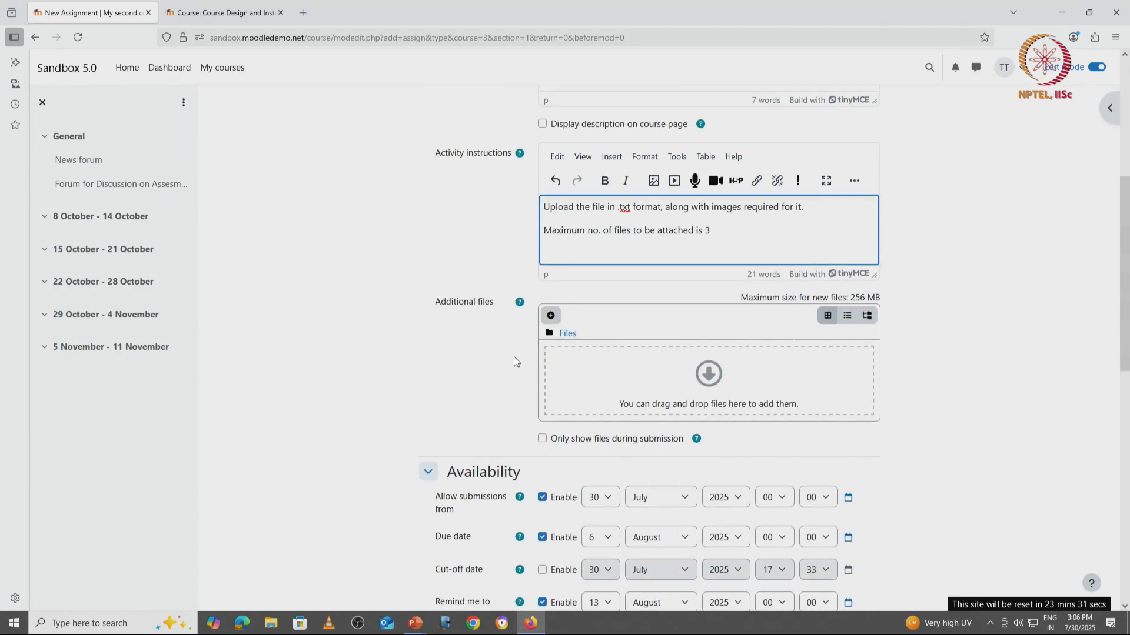
scroll(546, 317, up, 3)
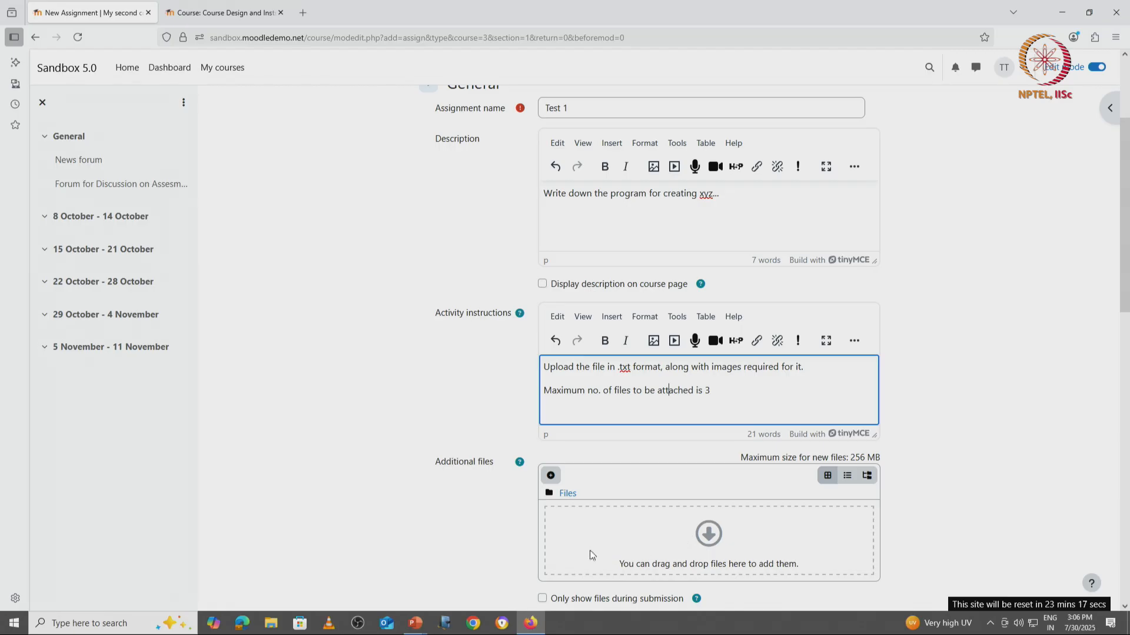
scroll(580, 547, down, 3)
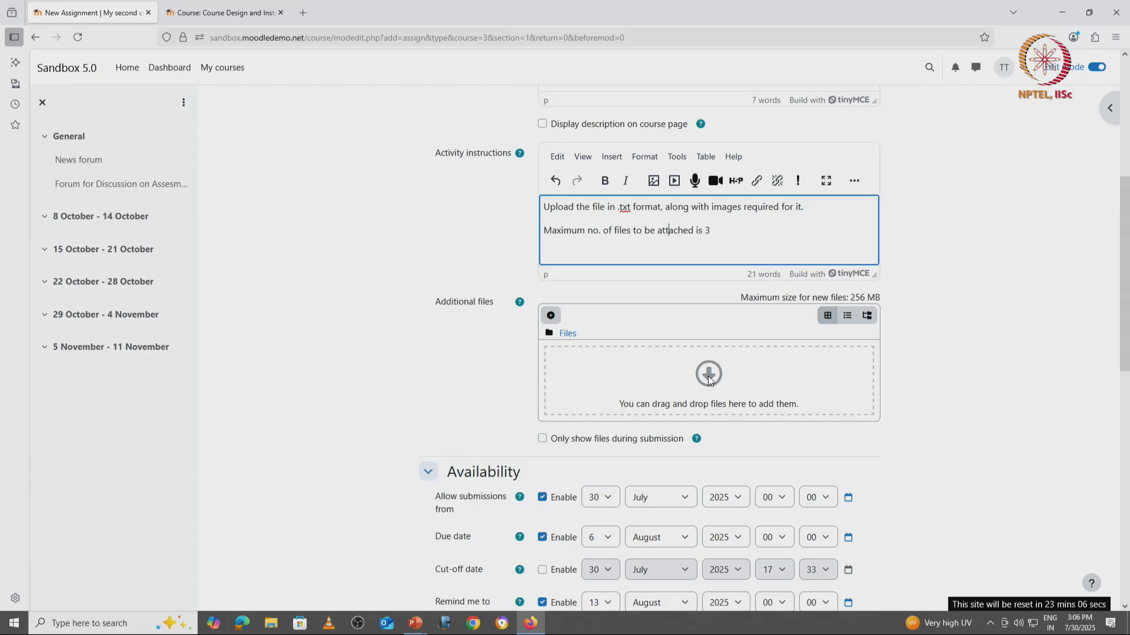
scroll(708, 376, down, 3)
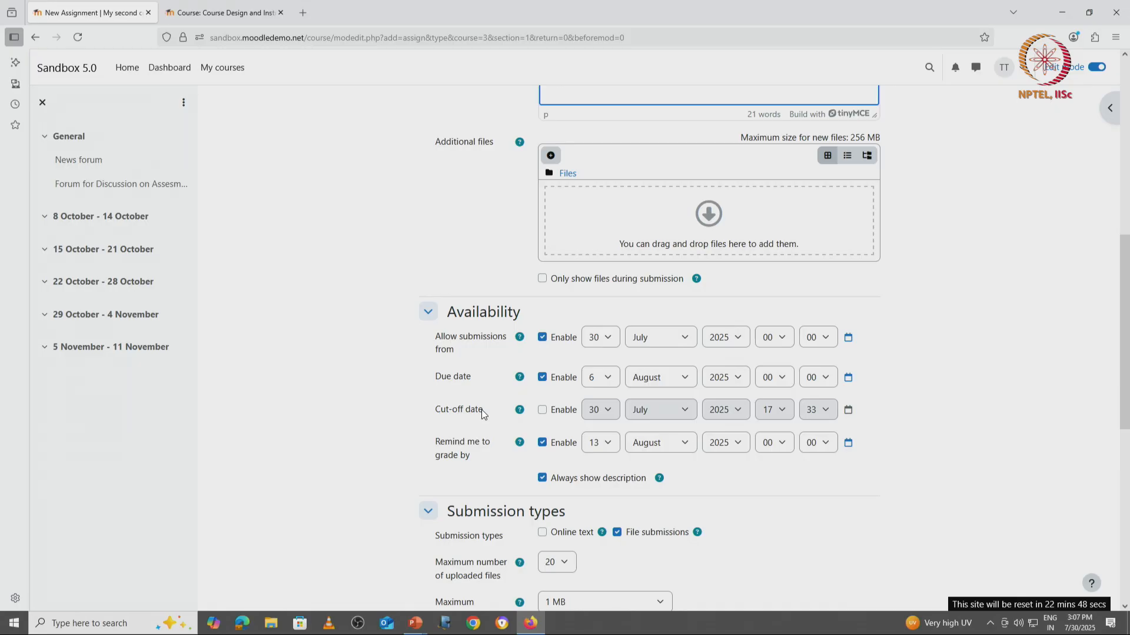
click(542, 410)
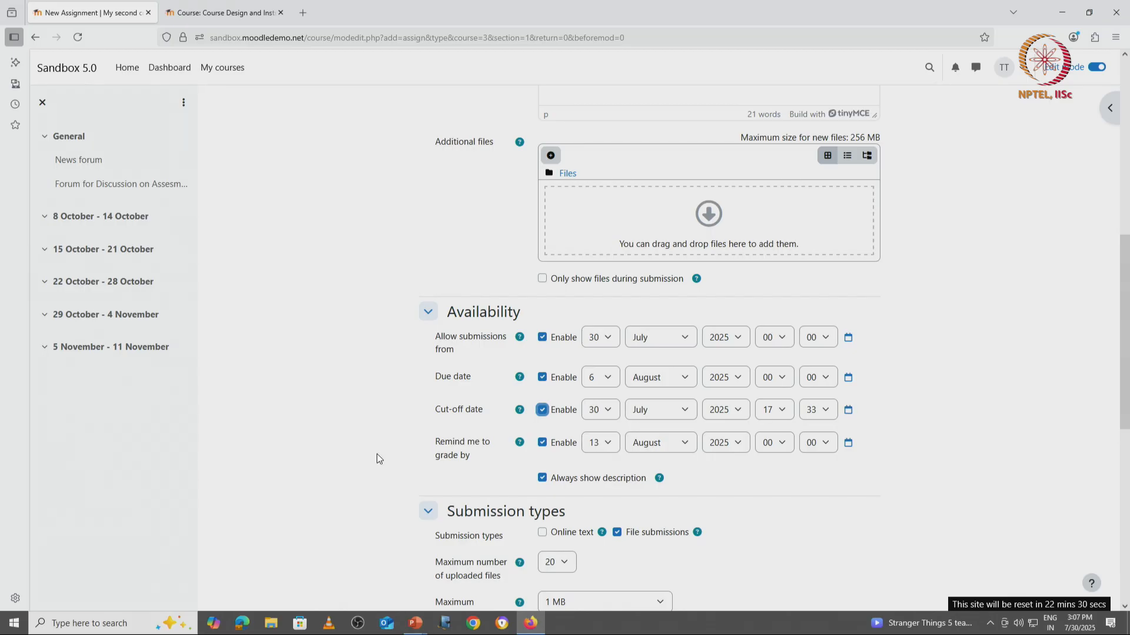
Set the maximum number of uploaded files to 3 and the accepted file types to ".txt, .png"
scroll(376, 453, down, 3)
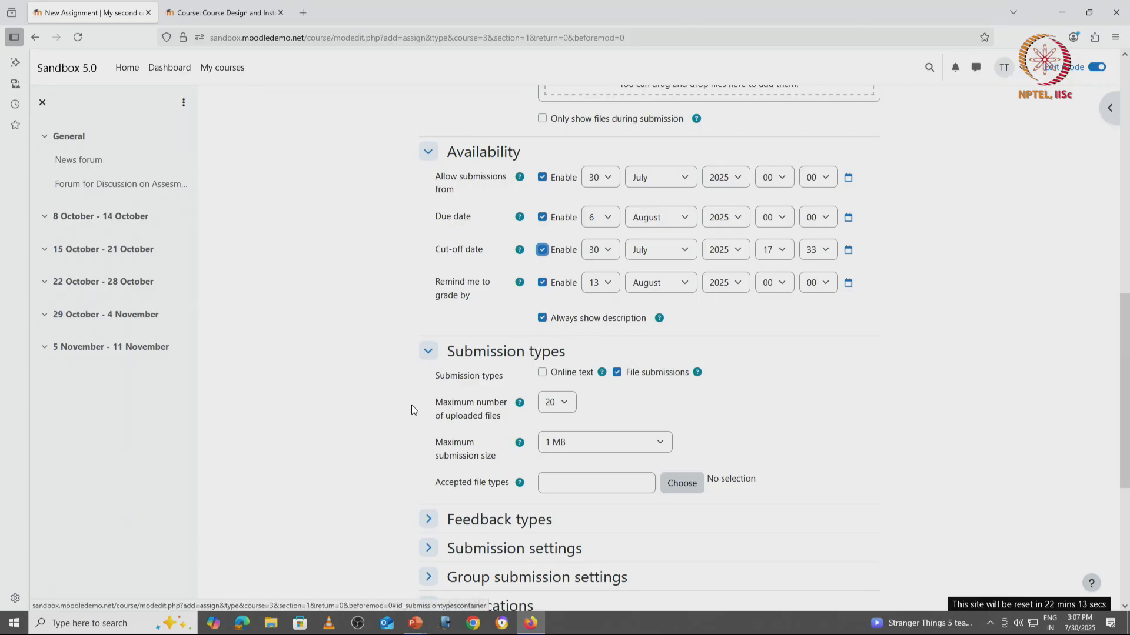
scroll(411, 405, down, 3)
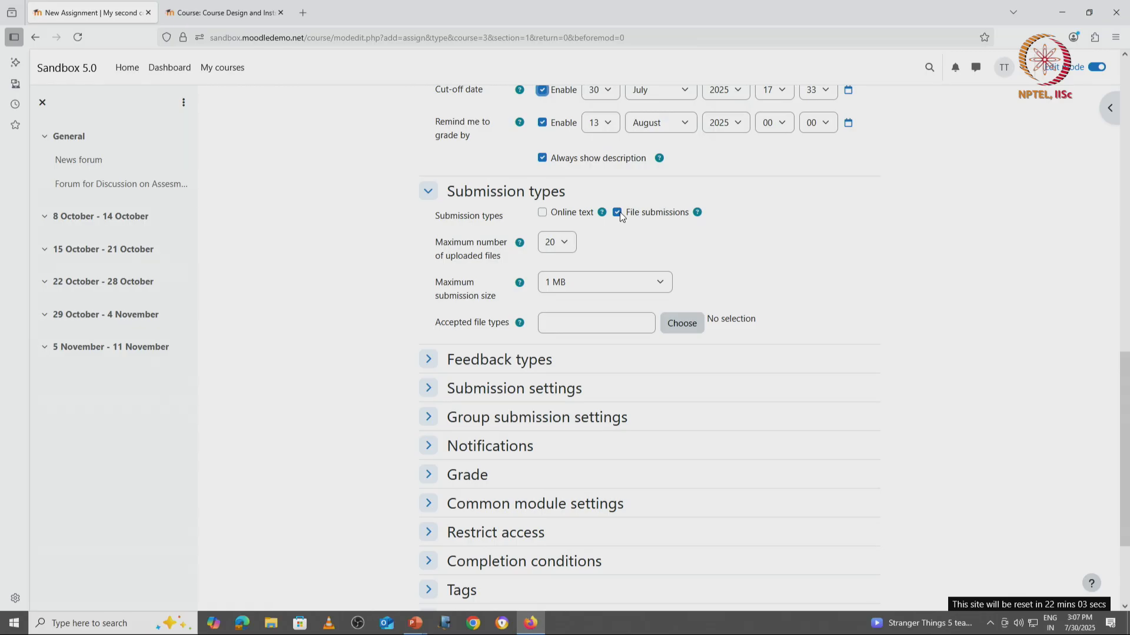
click(564, 244)
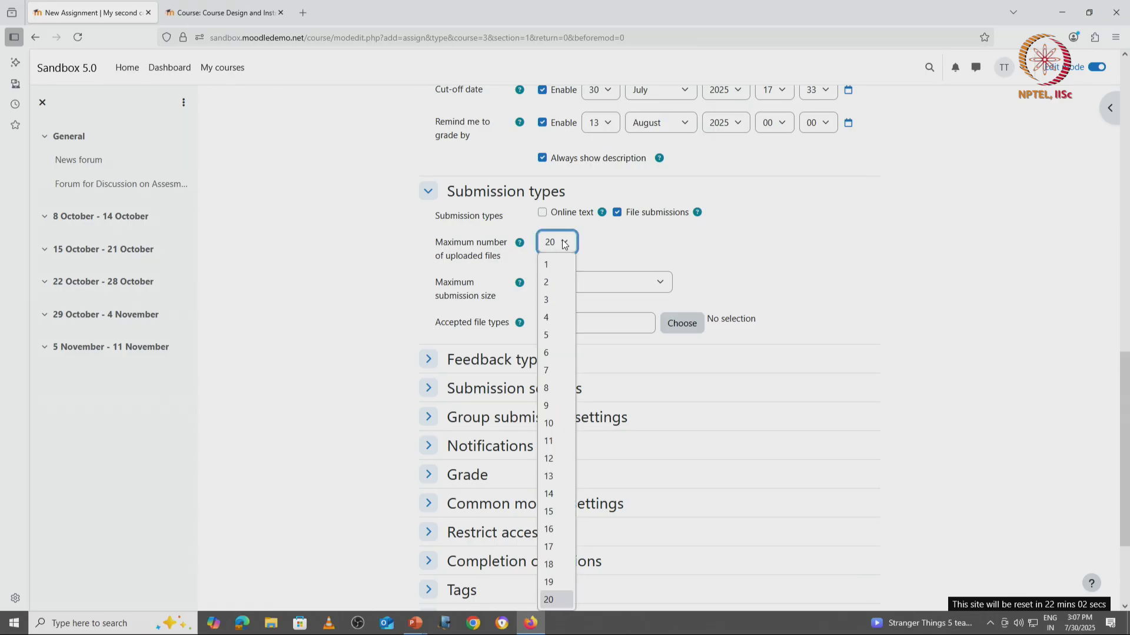
click(549, 301)
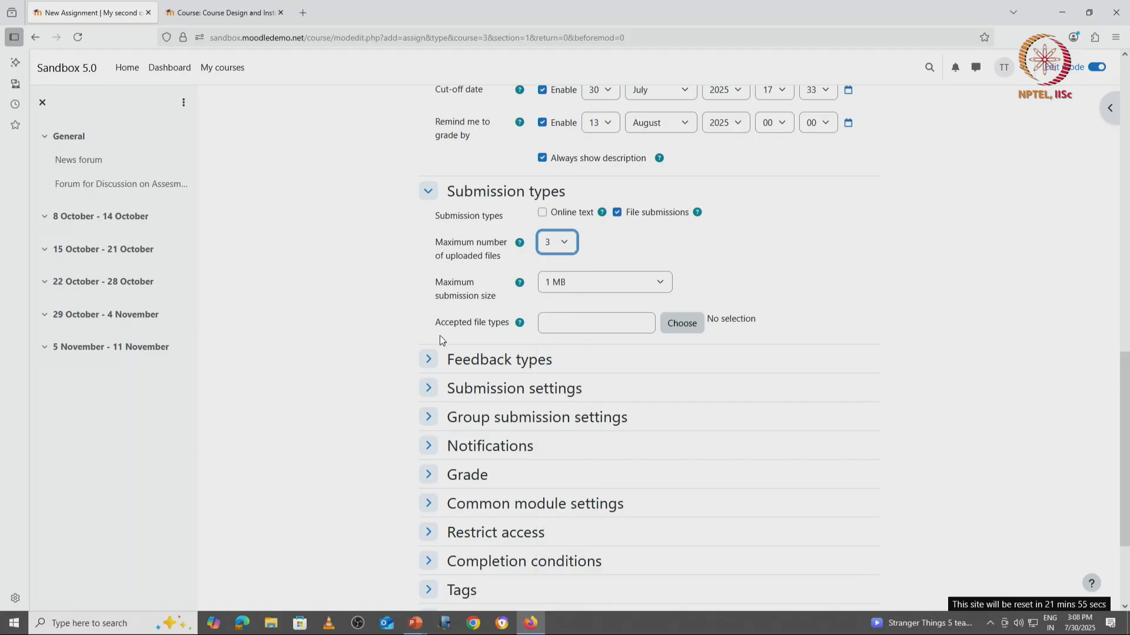
click(597, 323)
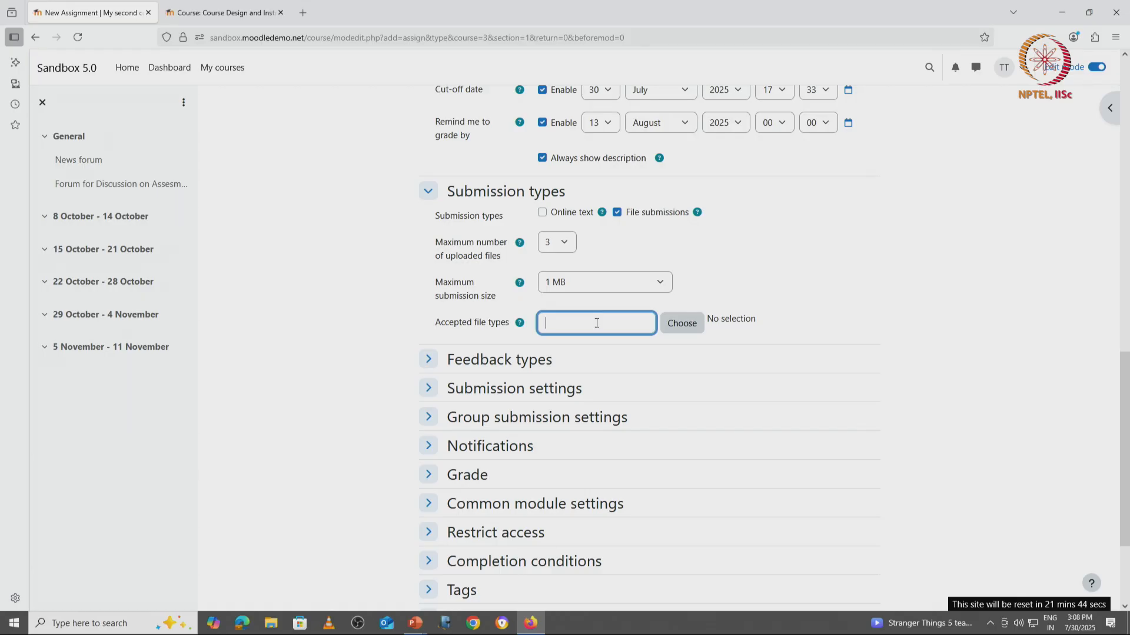
text(.txt, .png)
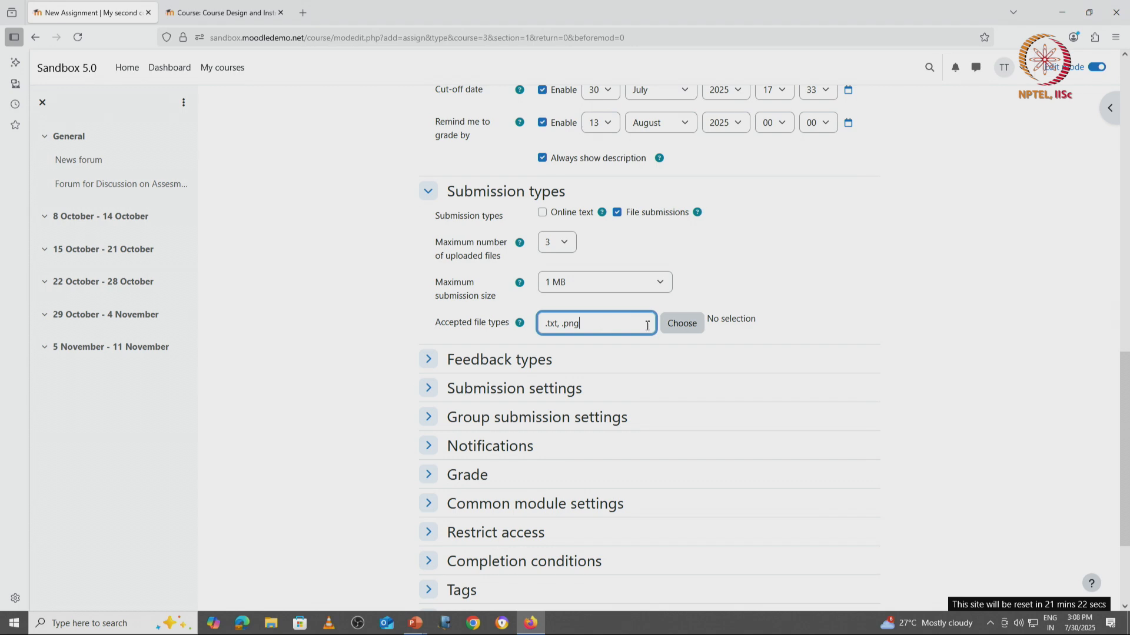
Check the feedback types and set the submission settings to require students to click the submit button
click(428, 360)
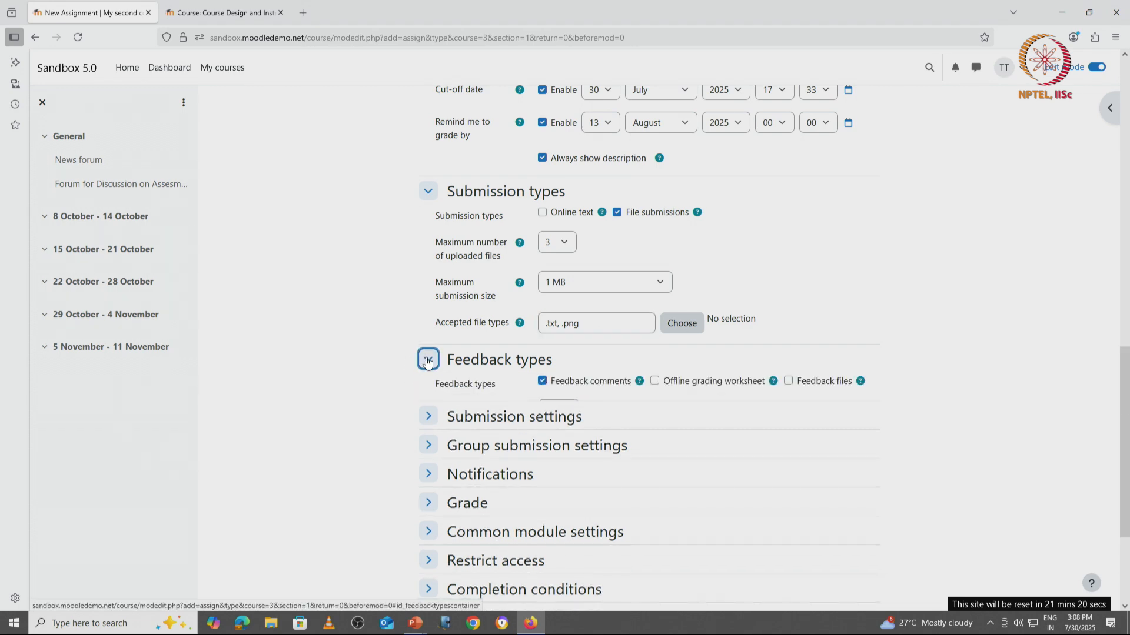
scroll(346, 394, down, 3)
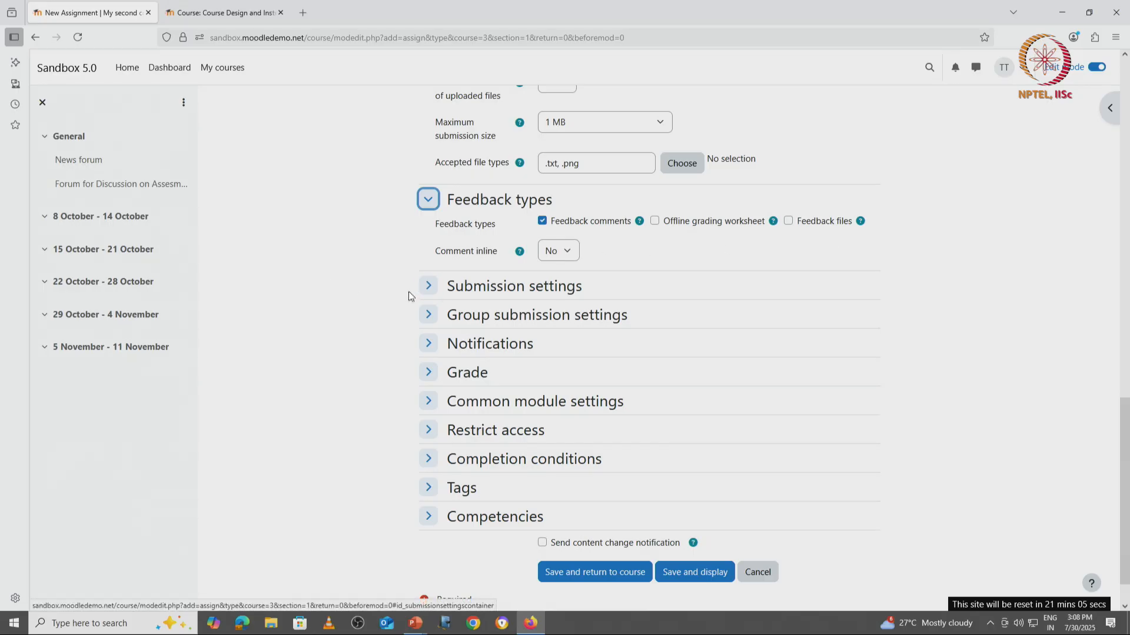
click(428, 286)
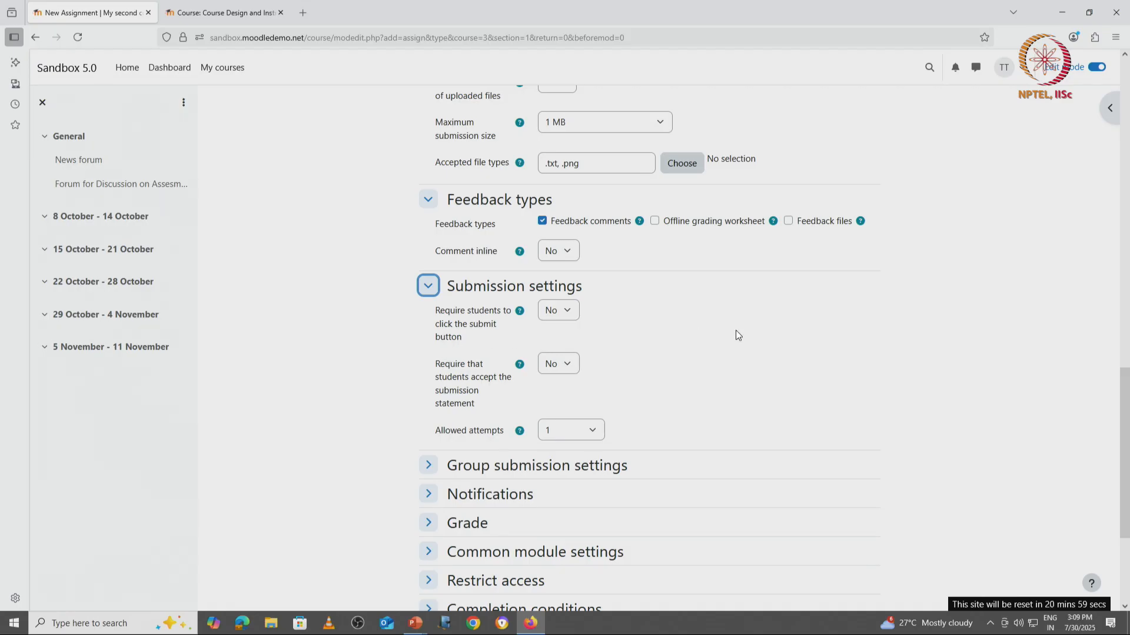
click(564, 312)
click(549, 350)
click(676, 293)
scroll(595, 372, down, 3)
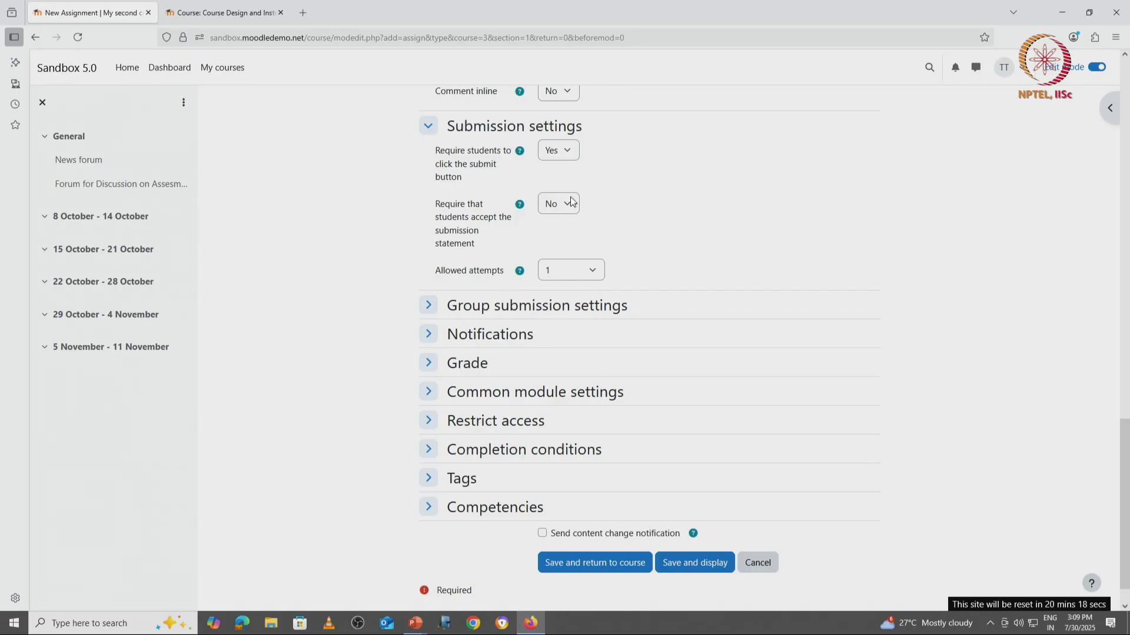
Set students to submit in groups to Yes to view the extra group options, and return it to No
click(429, 304)
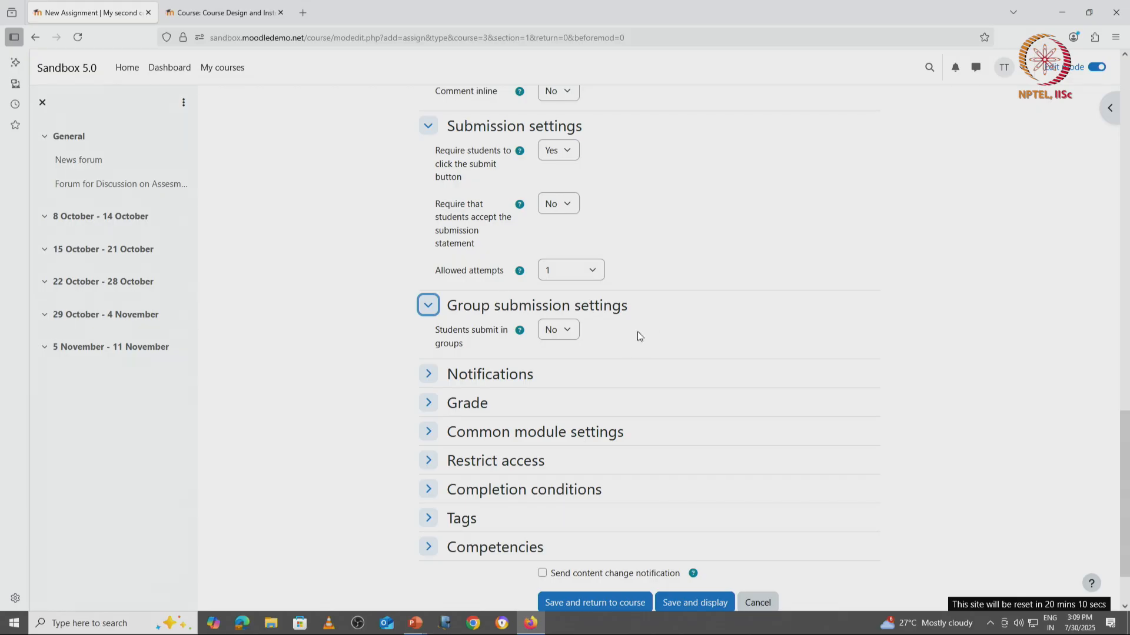
click(569, 330)
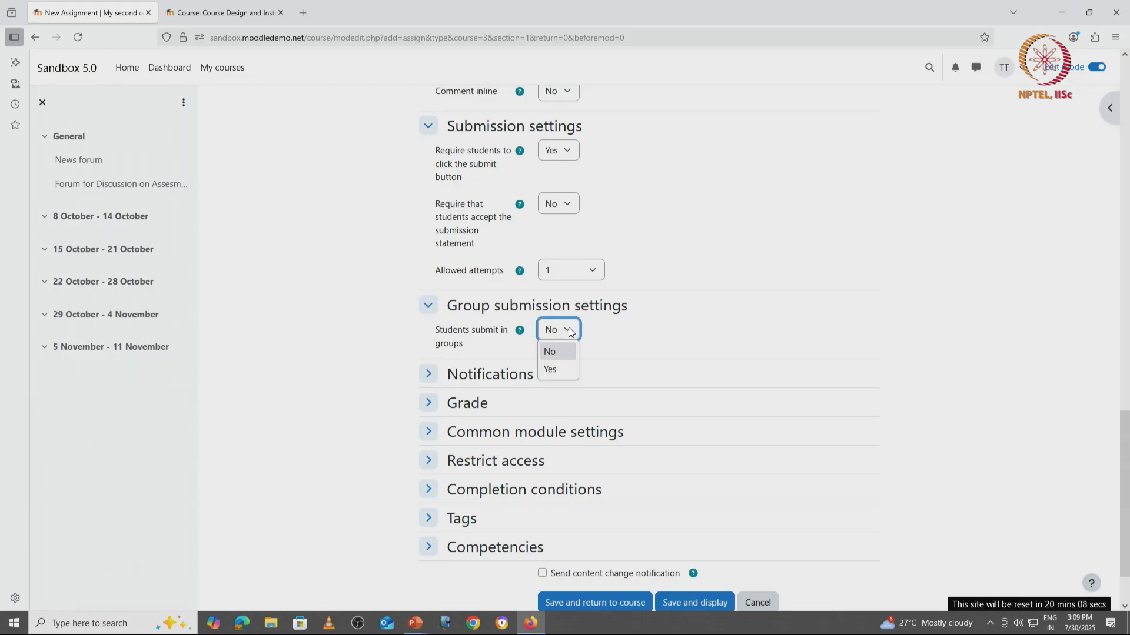
click(561, 371)
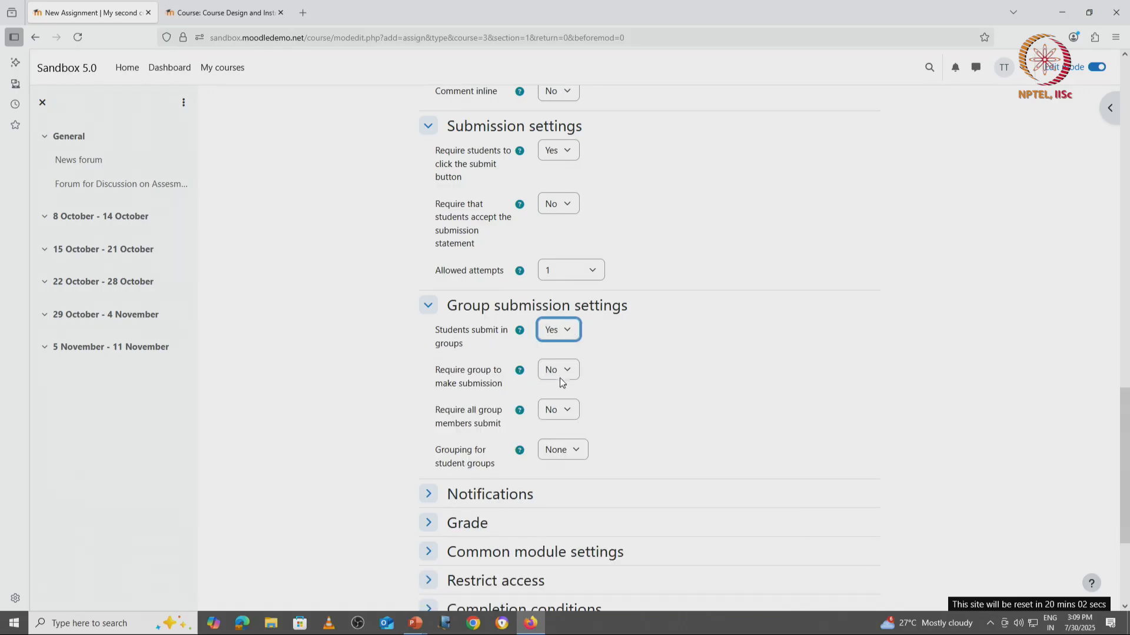
click(566, 331)
click(552, 352)
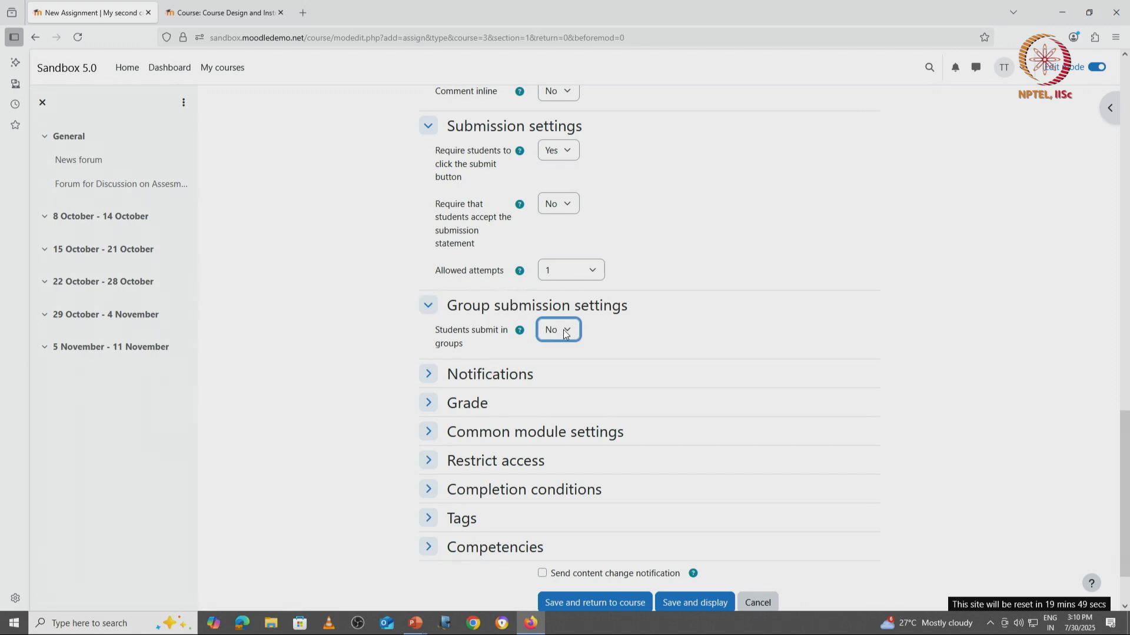
Examine the assignment's Grade settings, including the available grade types, without changing them
scroll(616, 358, down, 1)
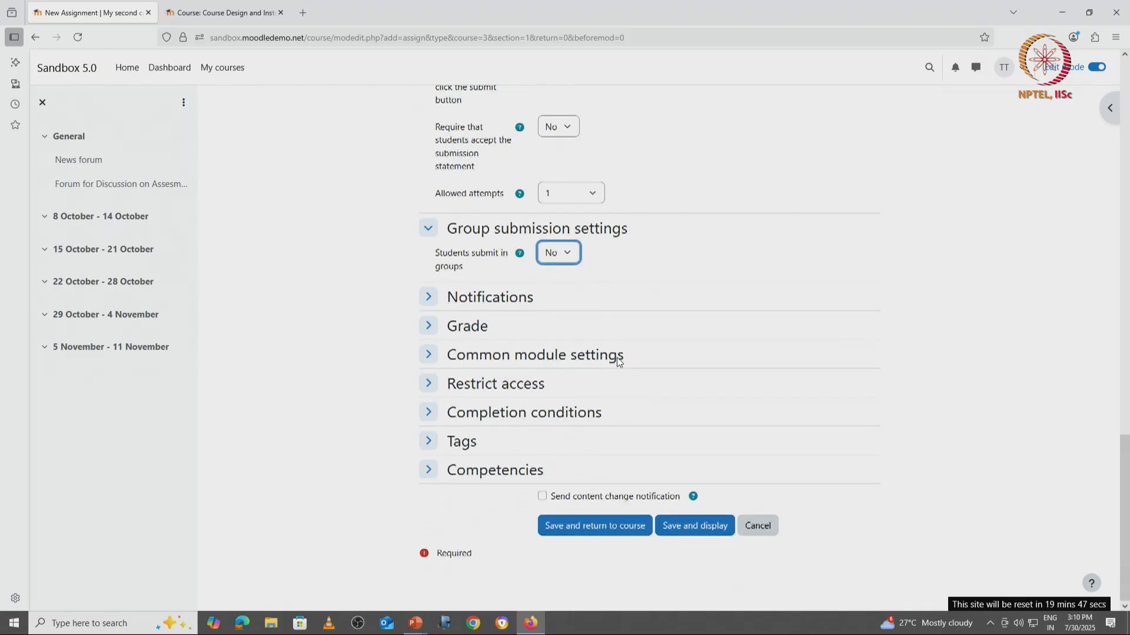
click(430, 327)
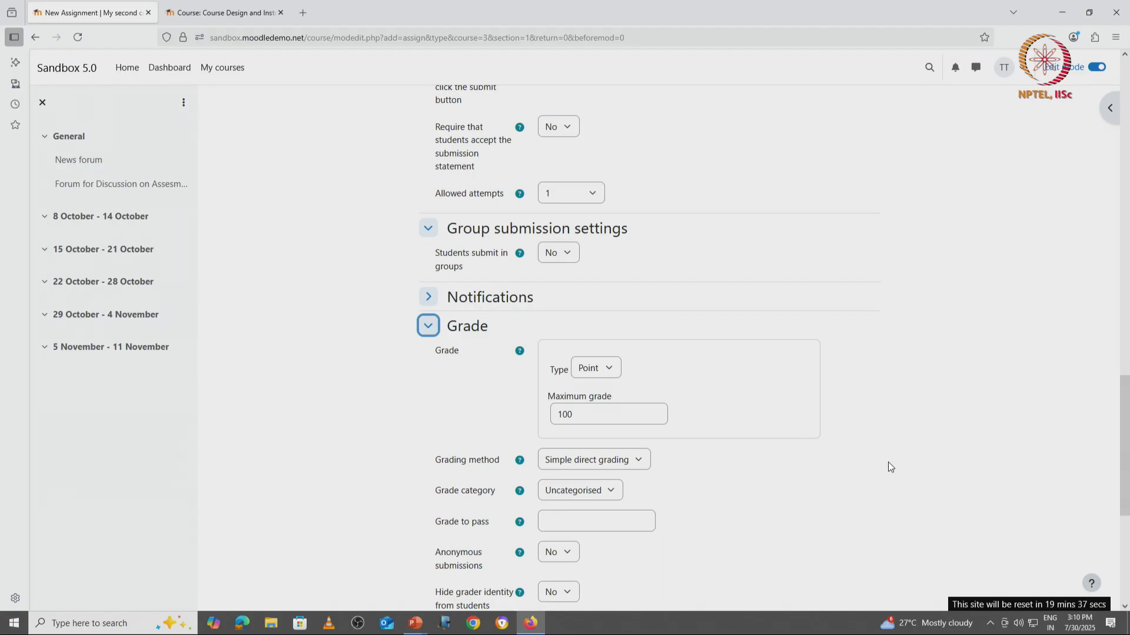
scroll(795, 466, down, 3)
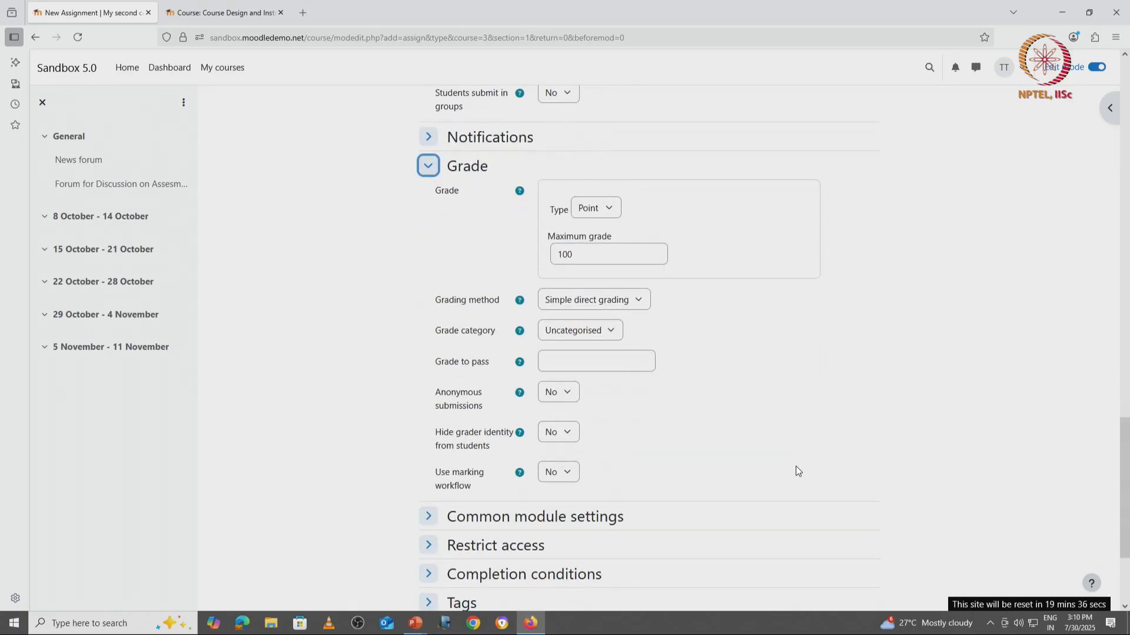
click(606, 213)
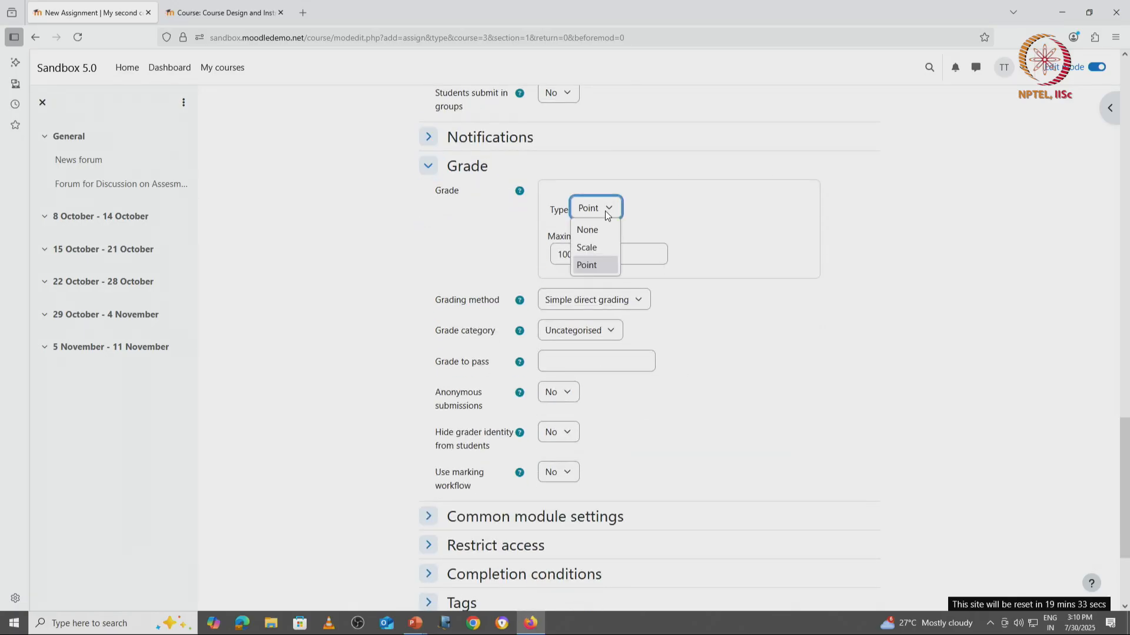
click(778, 254)
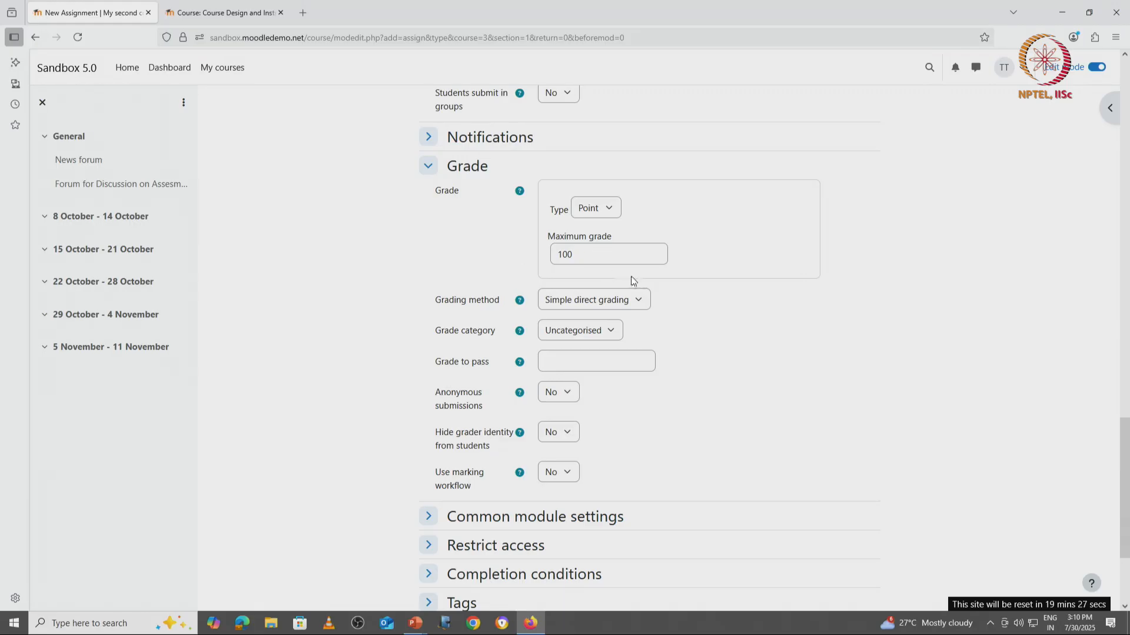
scroll(447, 329, down, 2)
scroll(447, 330, down, 1)
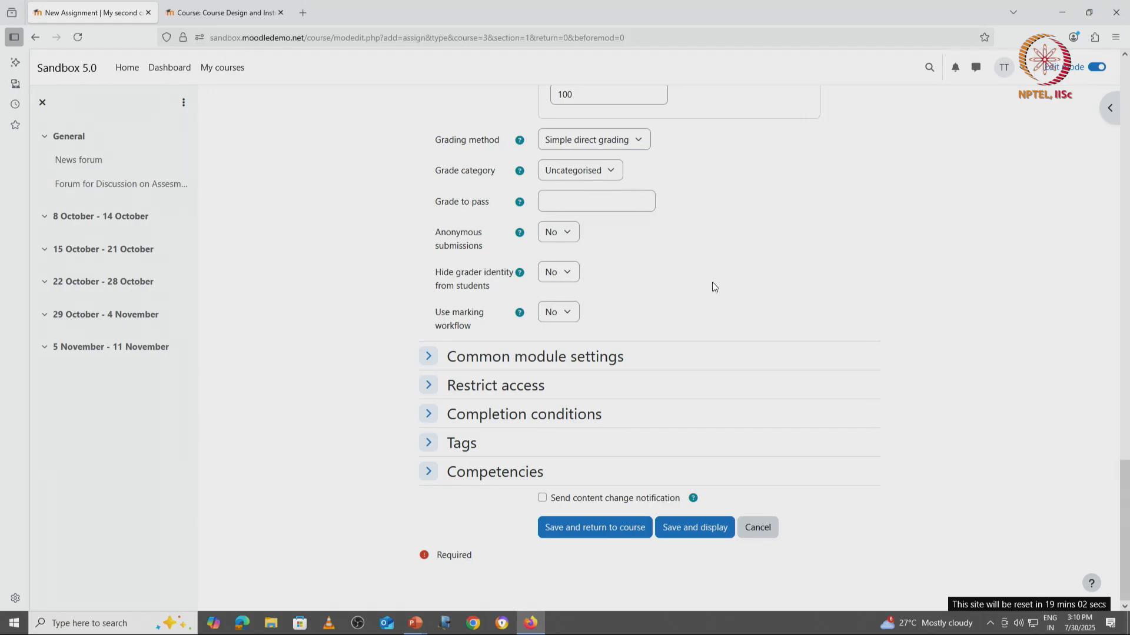
Check the assignment's common module settings and try to save the assignment and return to the course
click(428, 357)
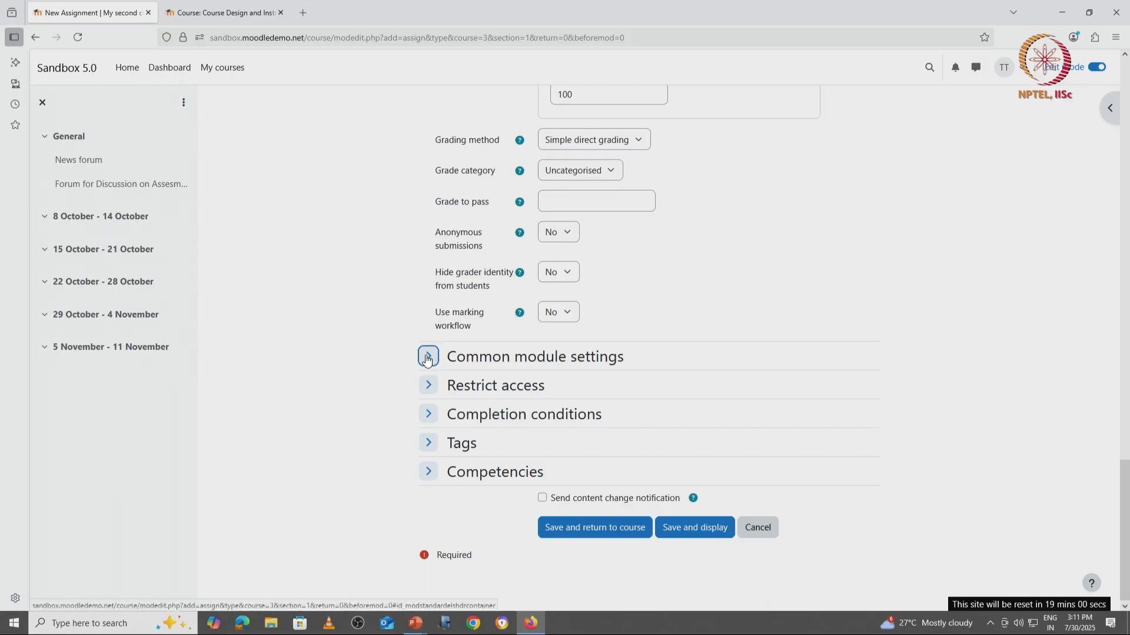
scroll(734, 343, down, 3)
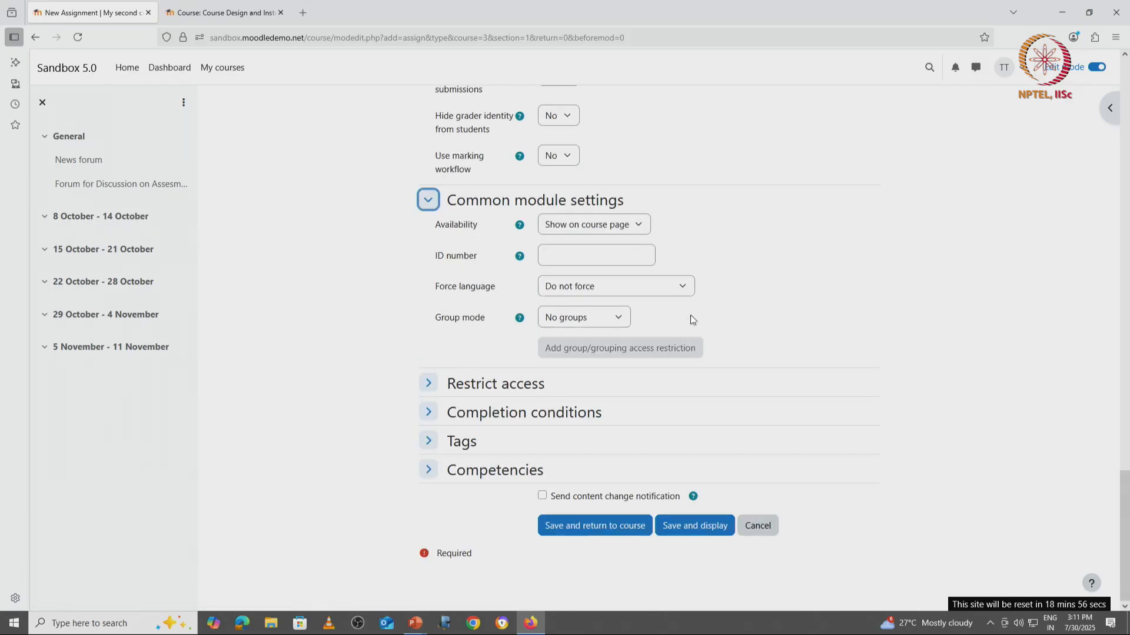
click(612, 528)
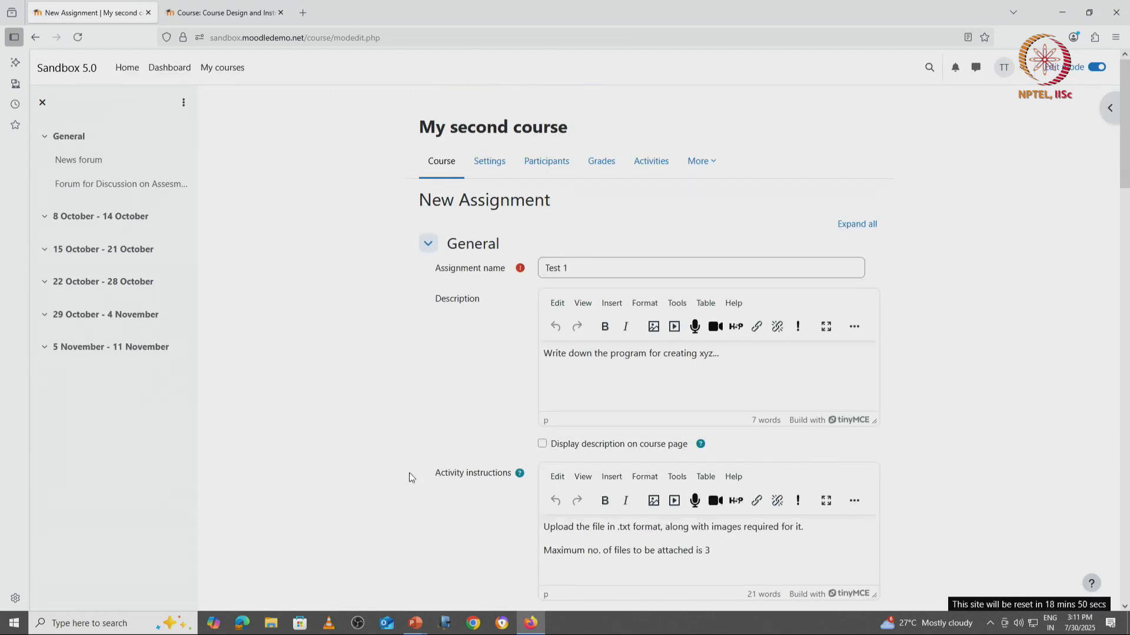
Set the assignment's cut-off date to 6 August and save the assignment, returning to the course
scroll(412, 407, down, 8)
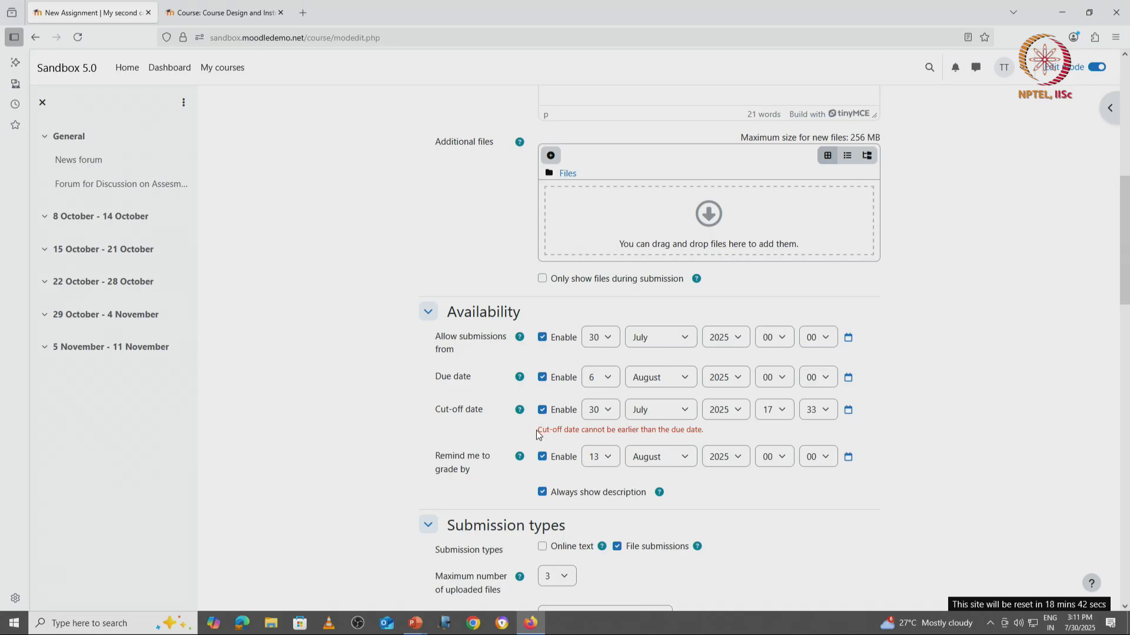
drag(536, 434, 706, 437)
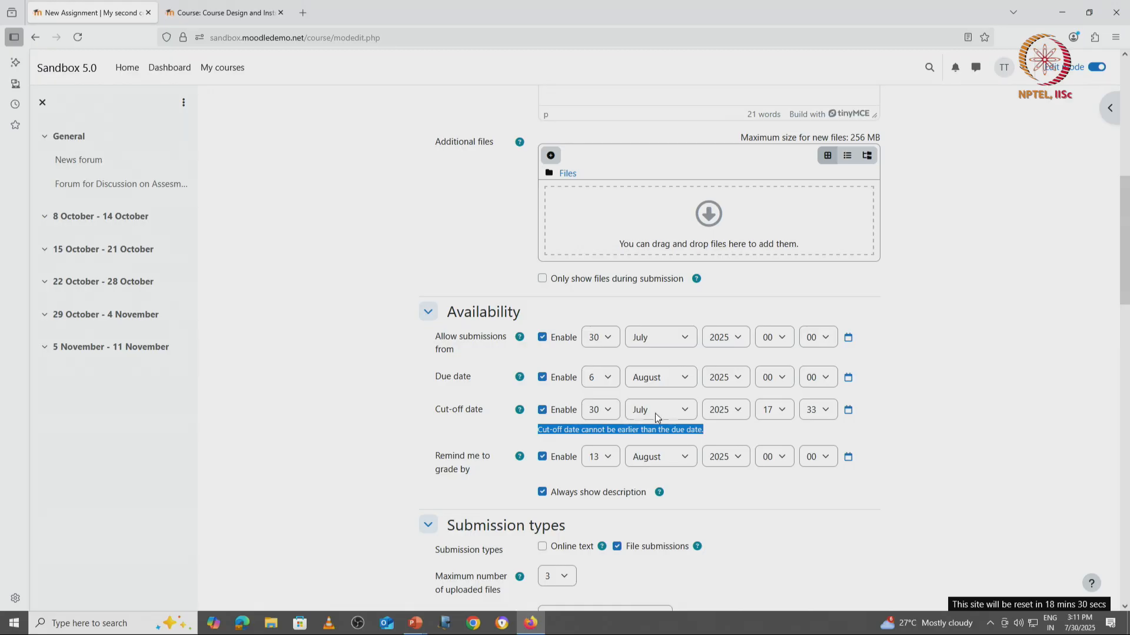
click(606, 411)
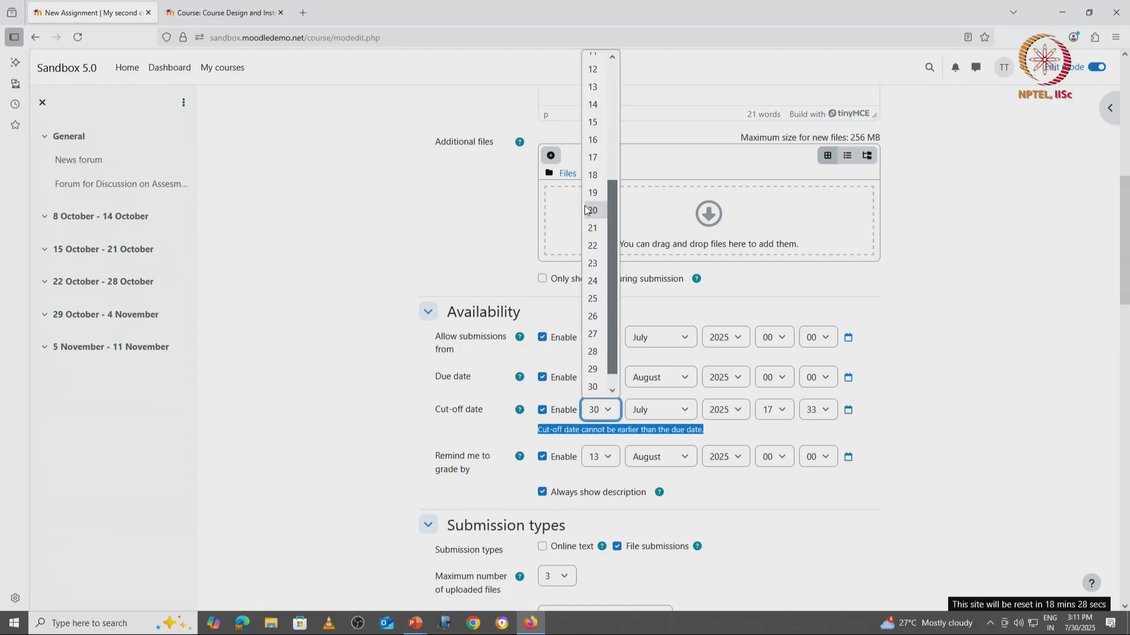
scroll(594, 309, up, 3)
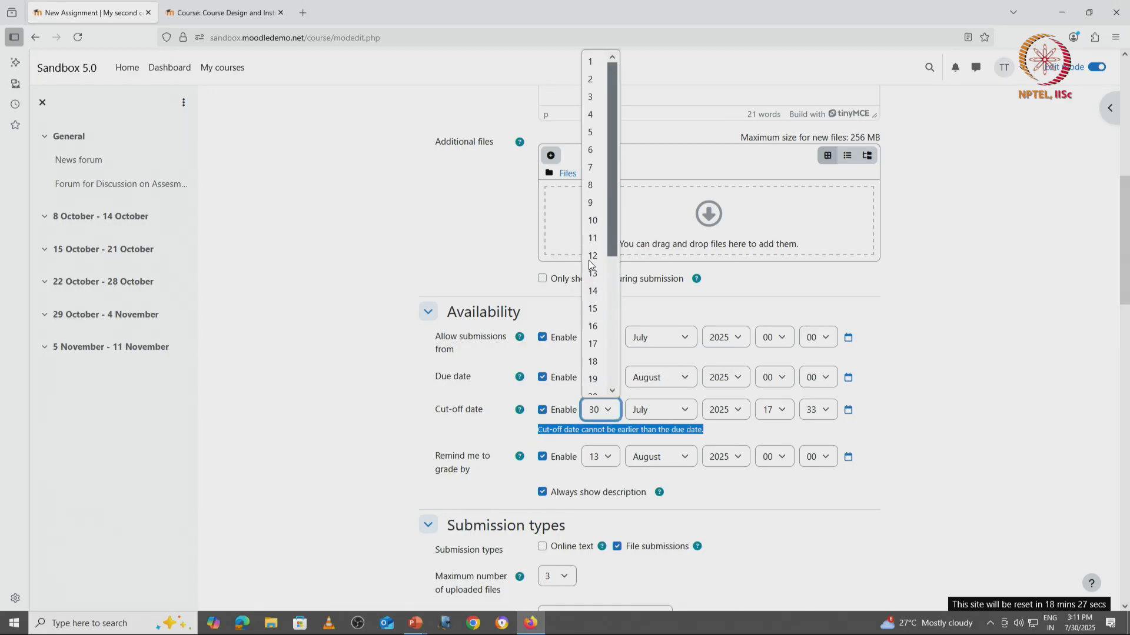
click(588, 158)
click(686, 408)
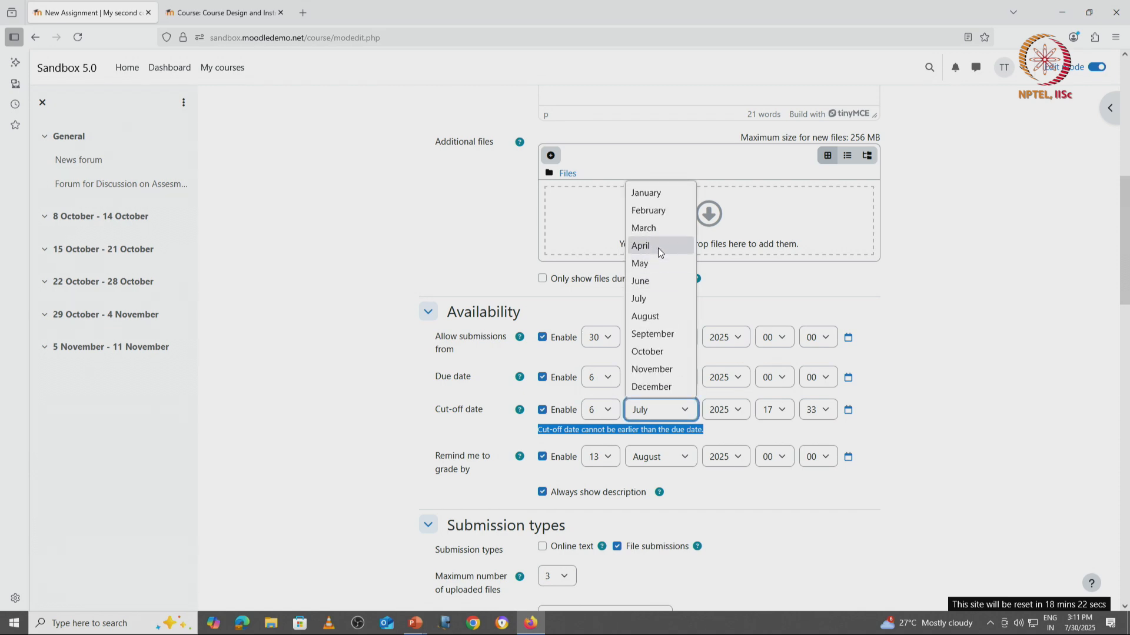
click(659, 316)
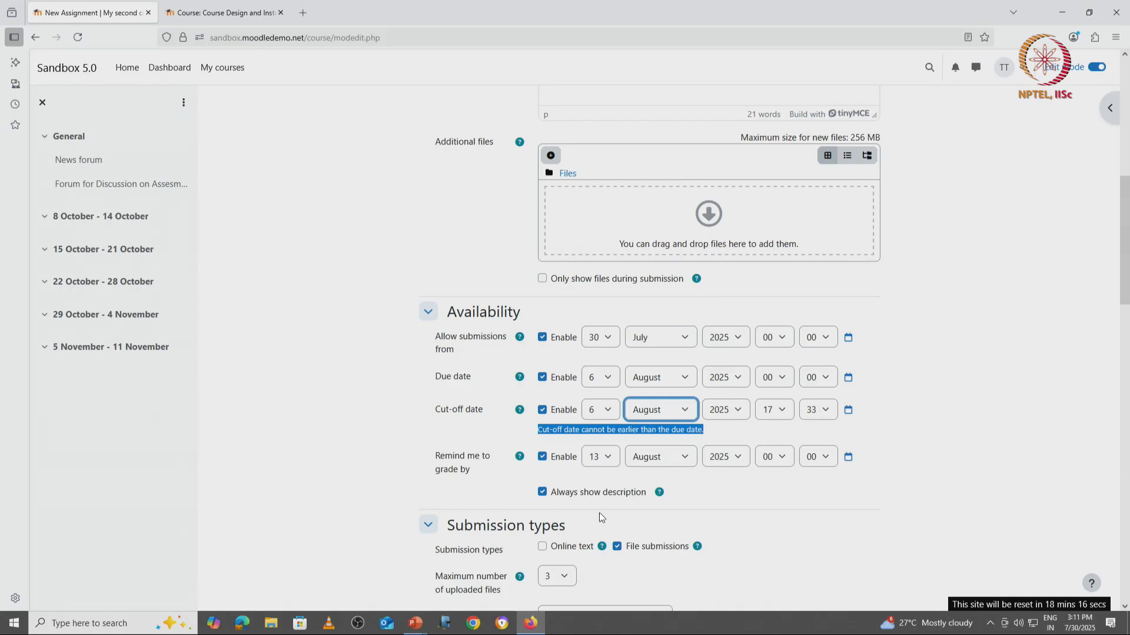
scroll(597, 516, down, 20)
click(587, 530)
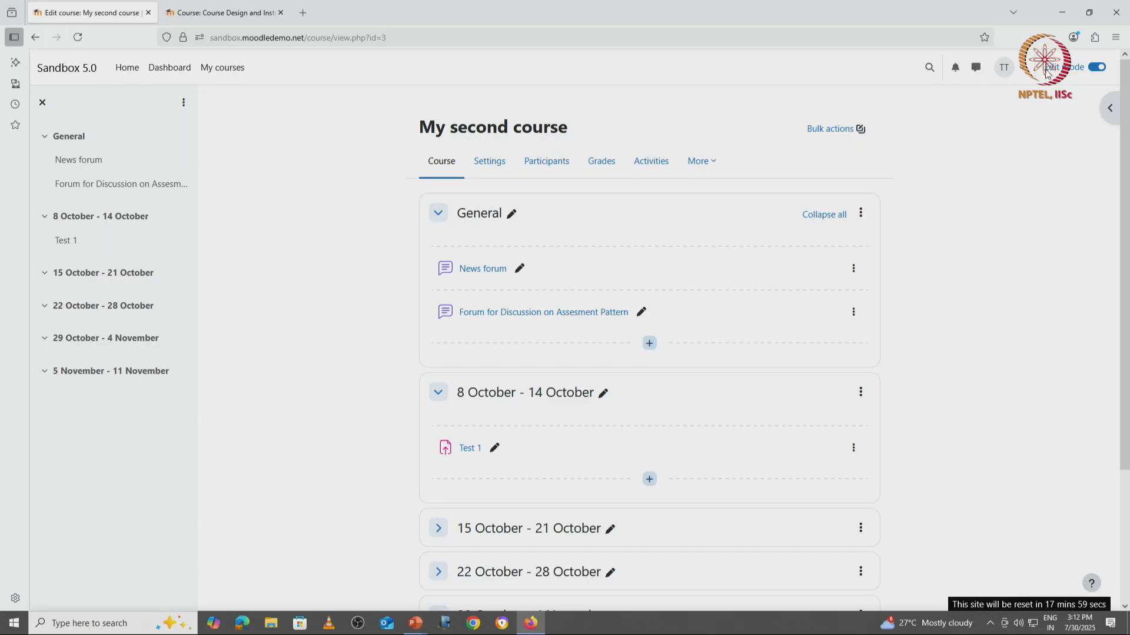
Switch to the Student role in the course and open the Test 1 assignment to read its description
click(1007, 68)
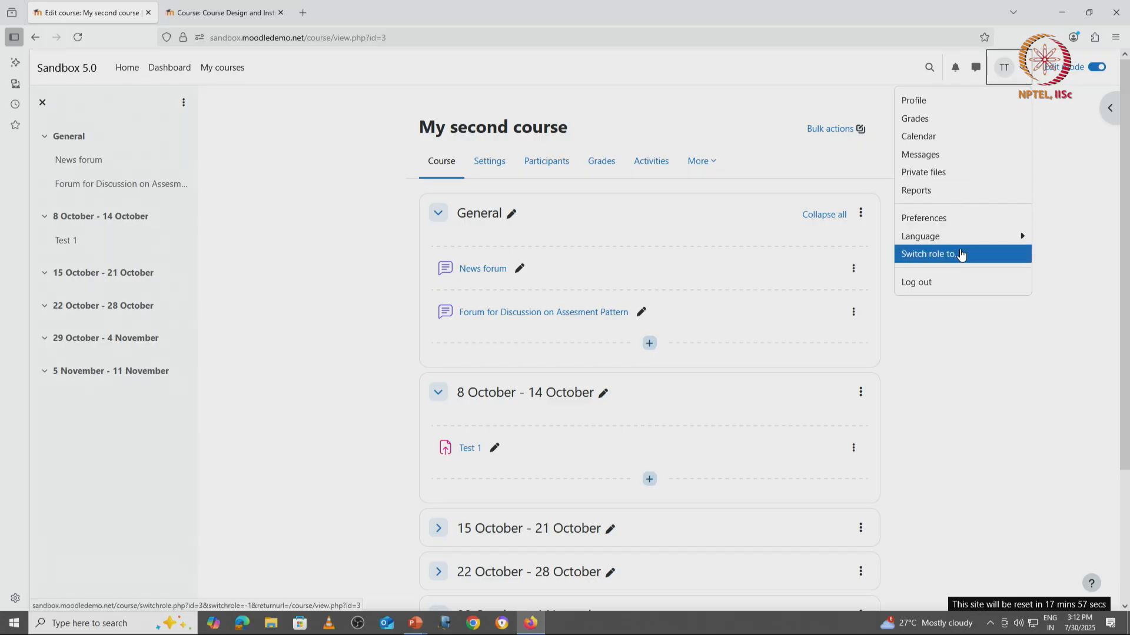
click(960, 254)
click(245, 315)
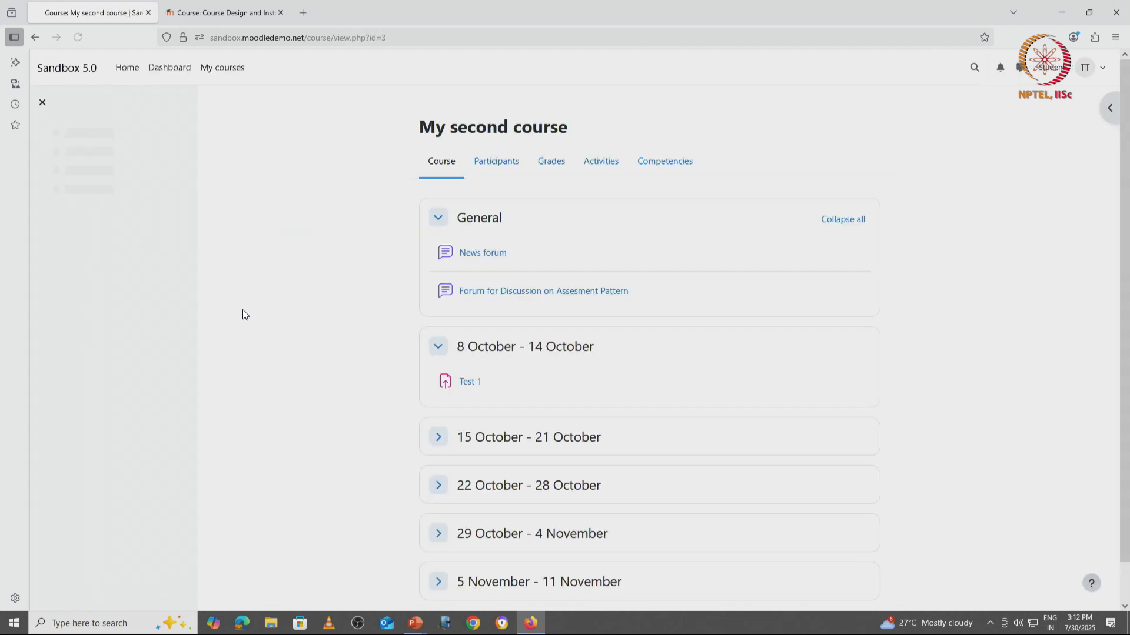
click(469, 383)
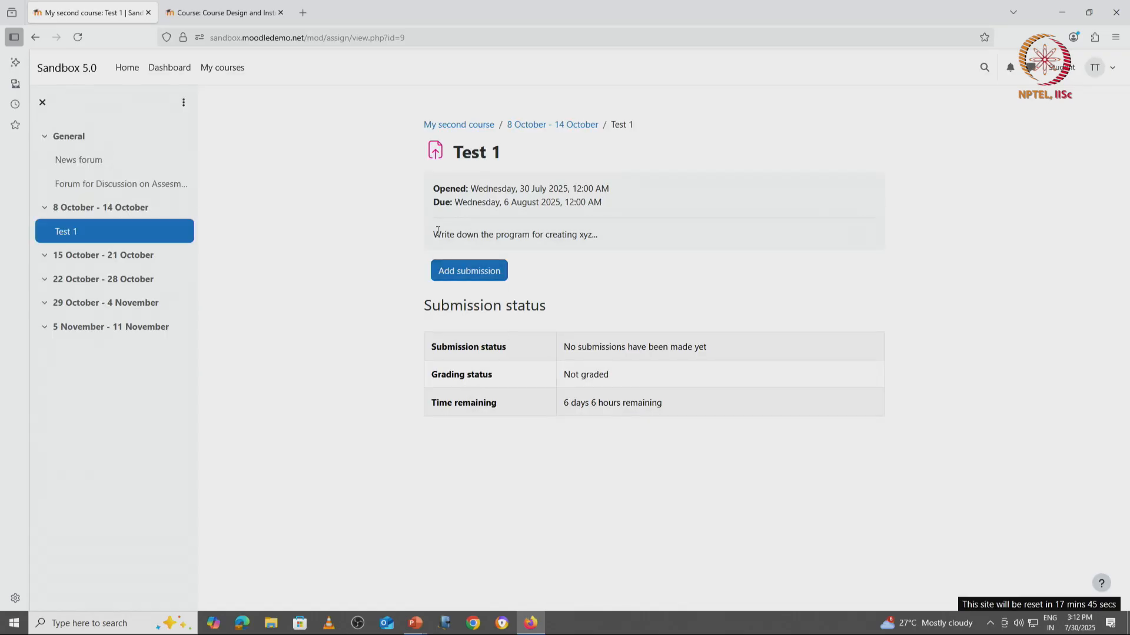
drag(433, 235, 597, 235)
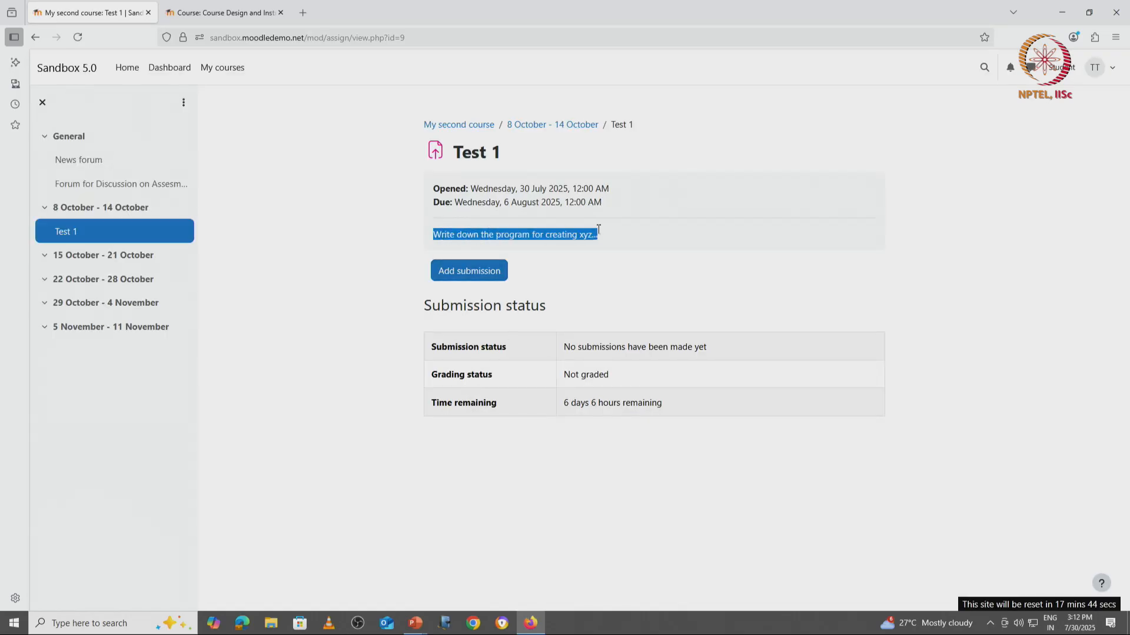
Open the submission form of Test 1 and read the activity instructions about the file format
click(493, 279)
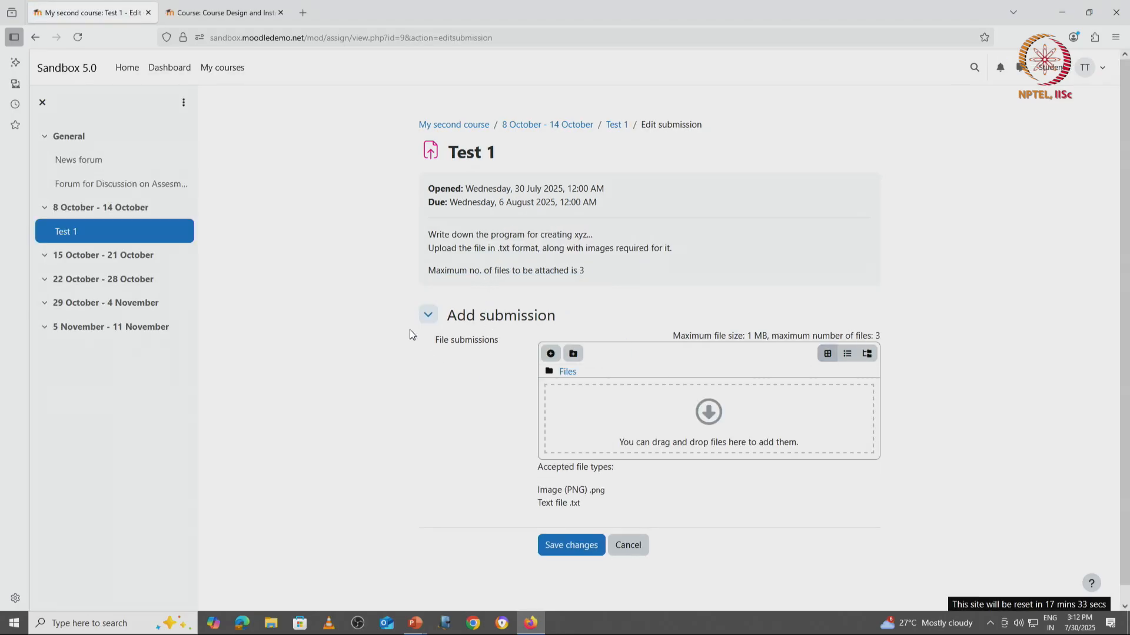
click(33, 38)
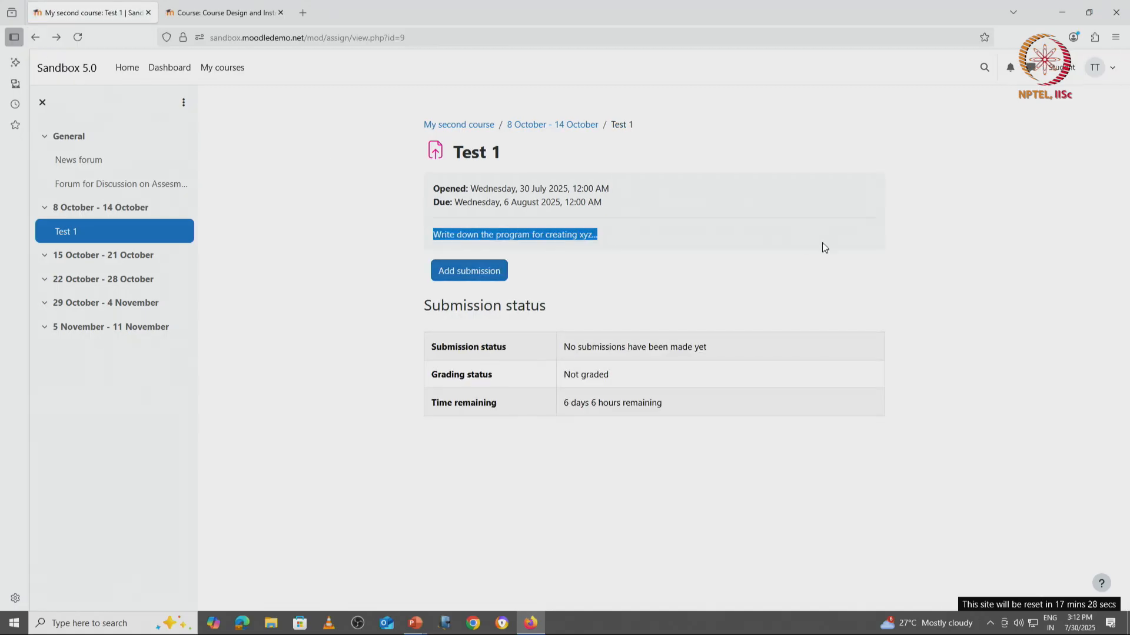
click(647, 233)
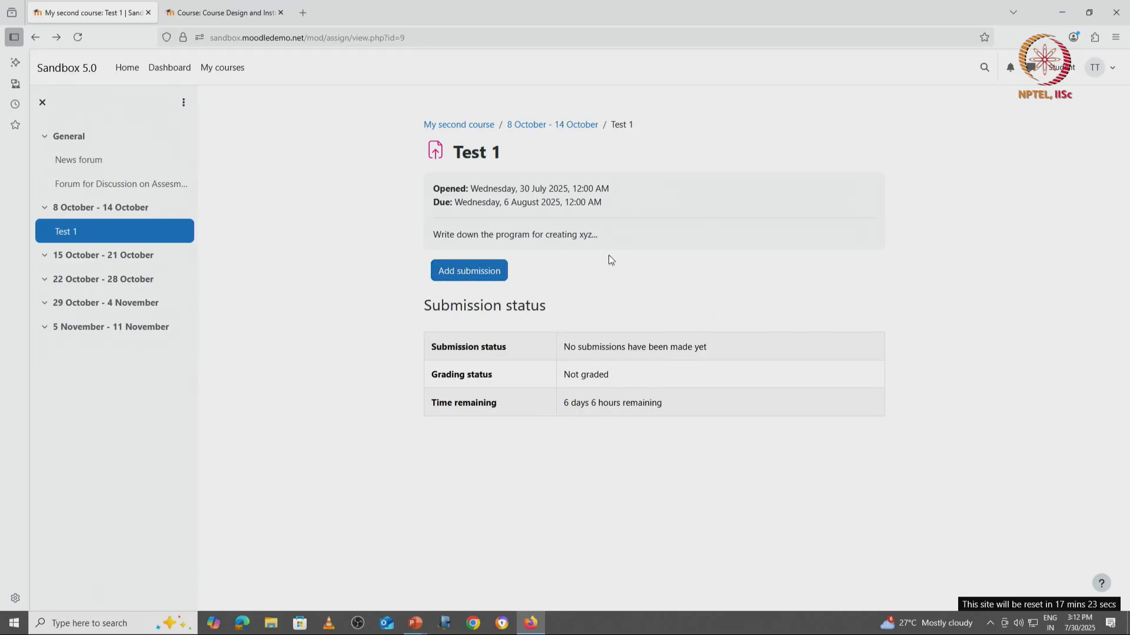
click(490, 276)
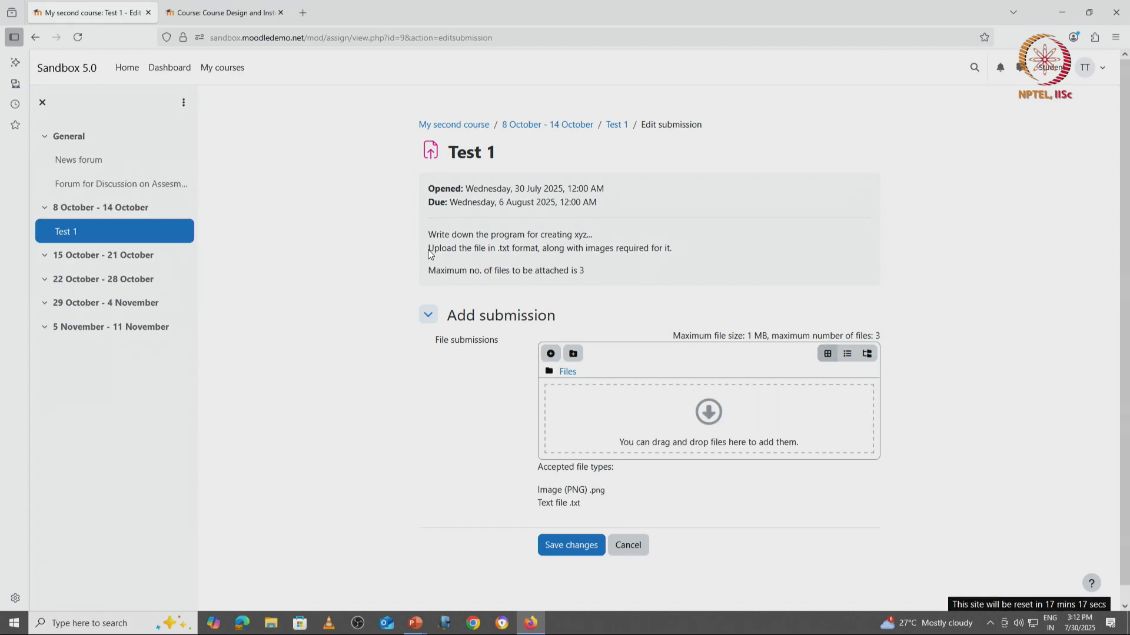
drag(430, 248, 546, 252)
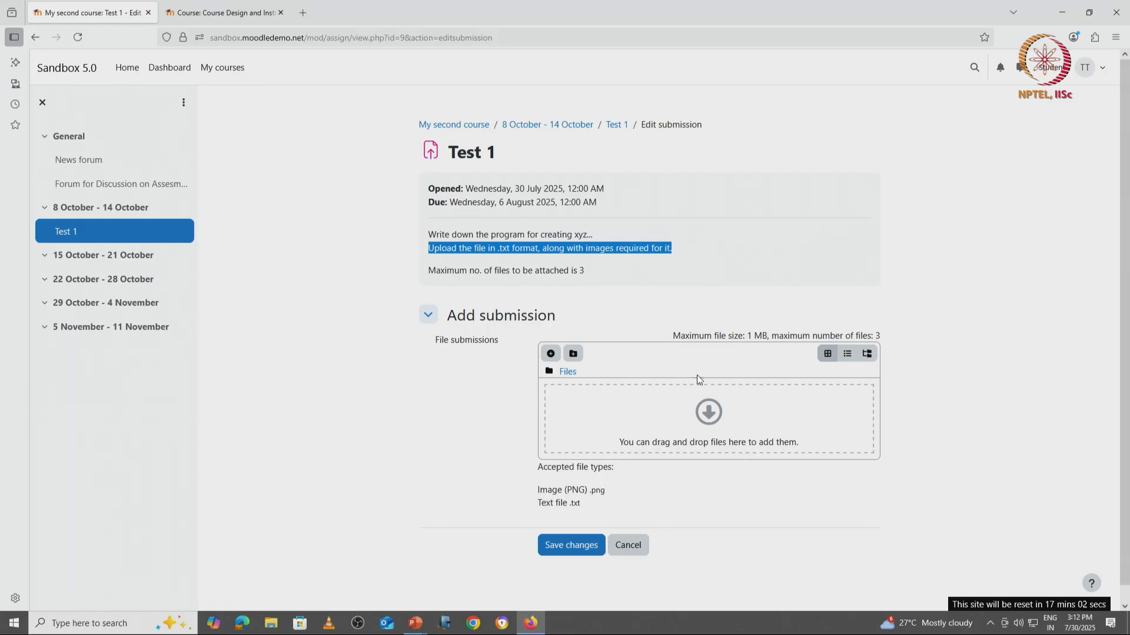
View the file upload options and try to save the submission without attaching any file
click(551, 353)
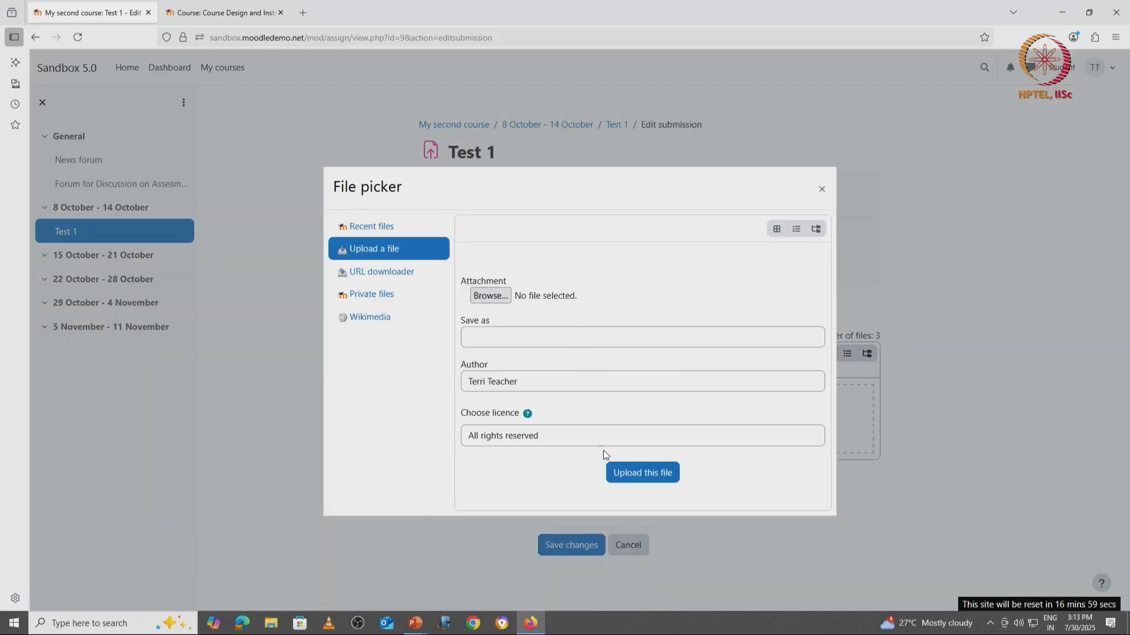
click(821, 189)
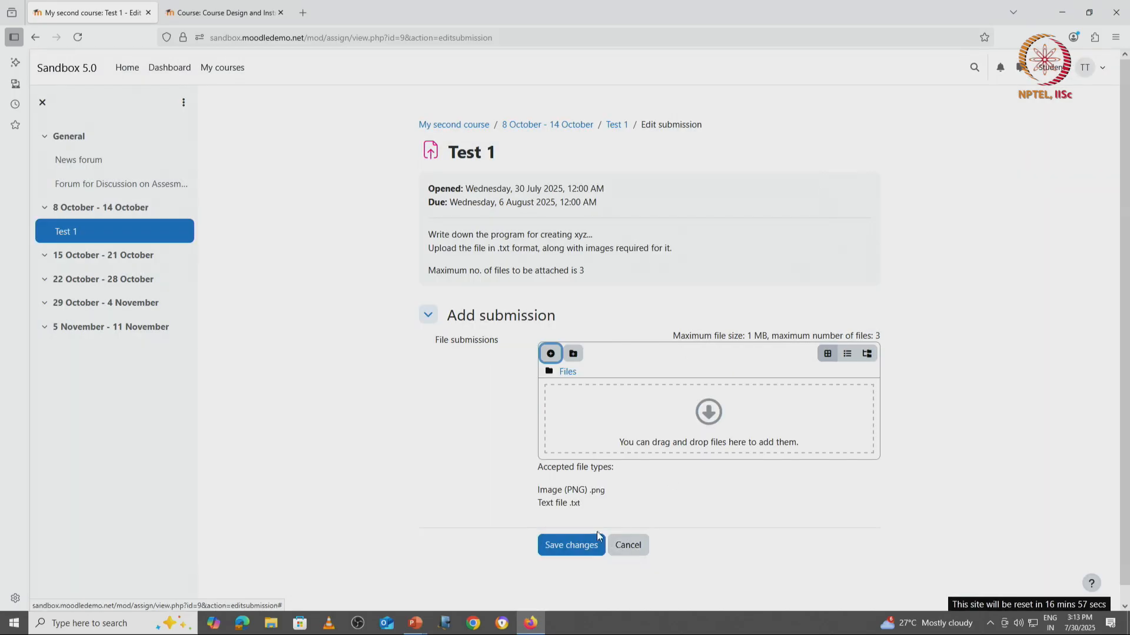
click(579, 548)
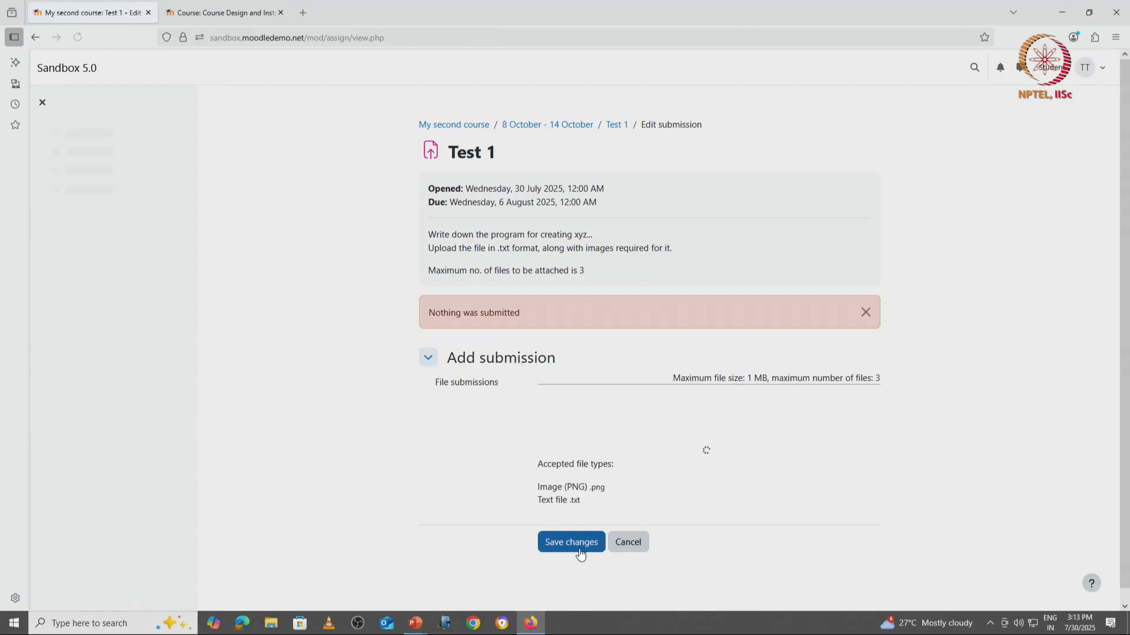
Try to upload the Word document "Book resource-Item Banks" as the file submission
click(550, 396)
click(490, 296)
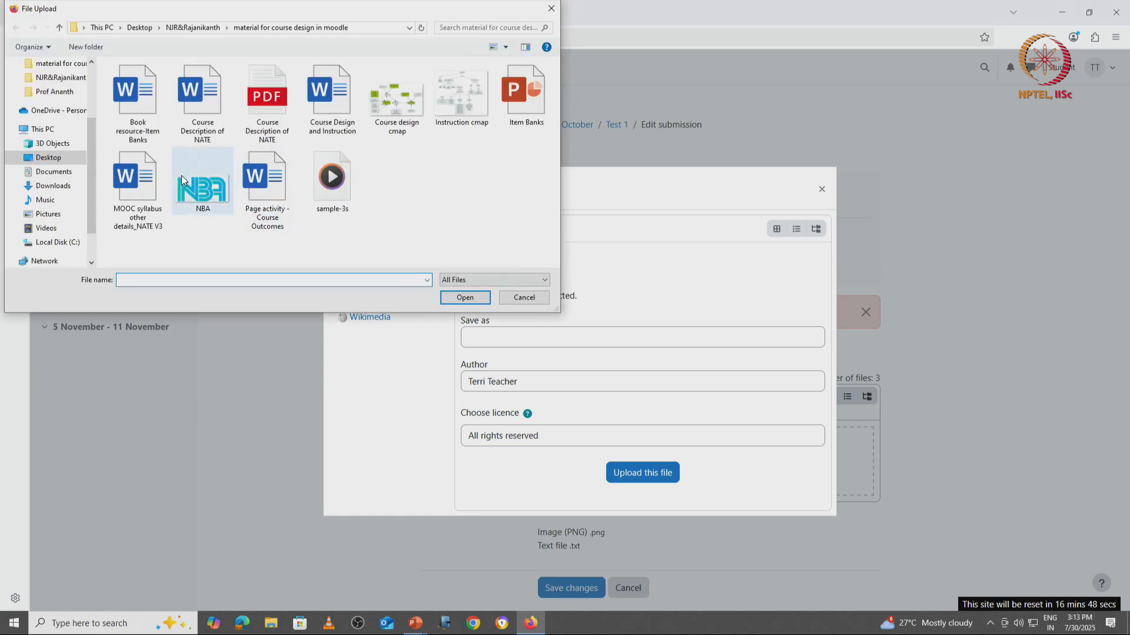
double_click(141, 94)
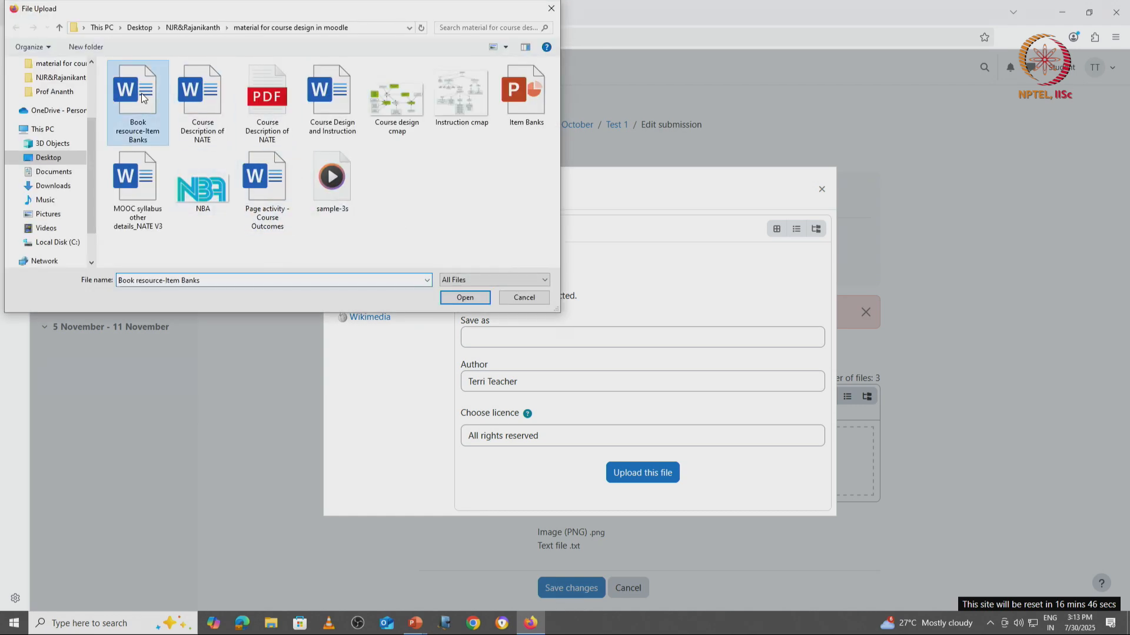
click(661, 479)
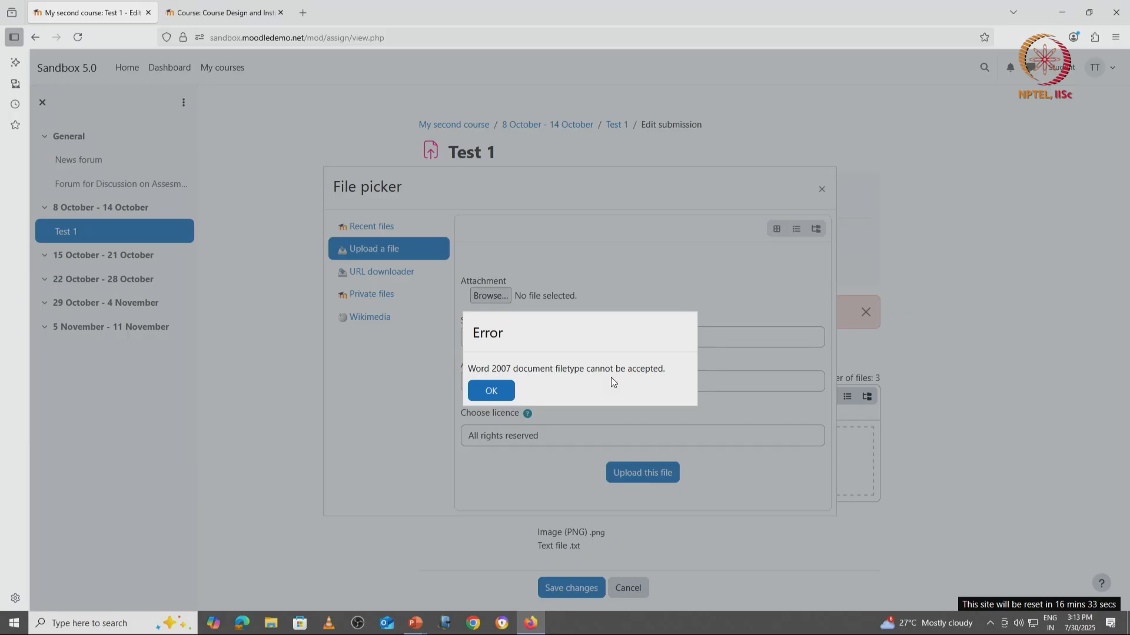
click(491, 391)
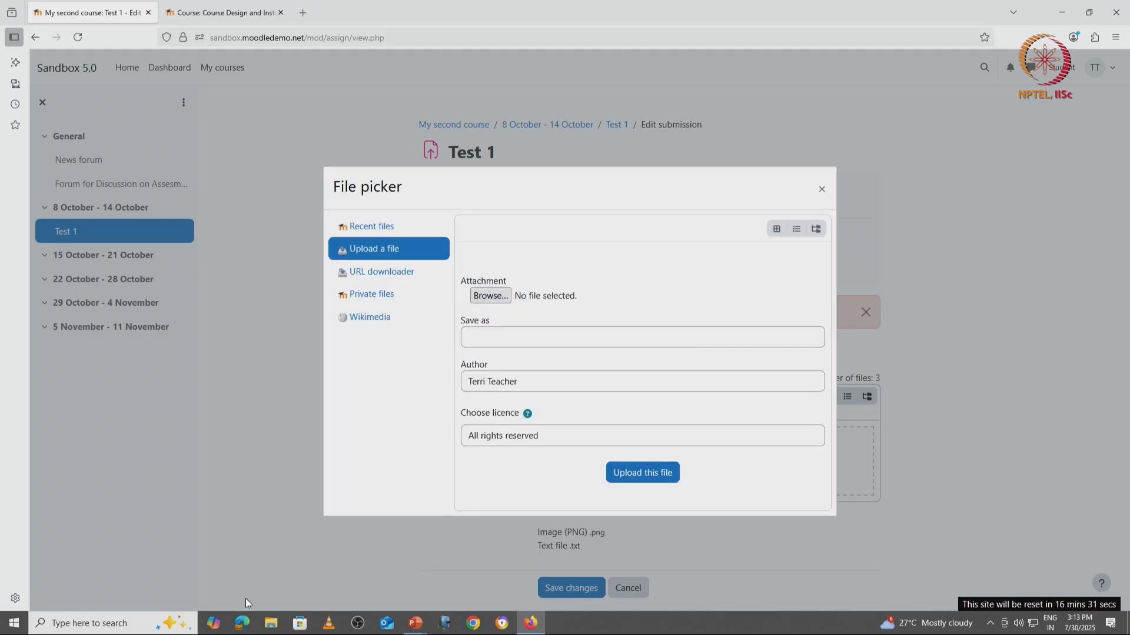
Create a text file in Notepad containing "test", save it as test.txt in Documents, and close Notepad
click(126, 616)
text(note)
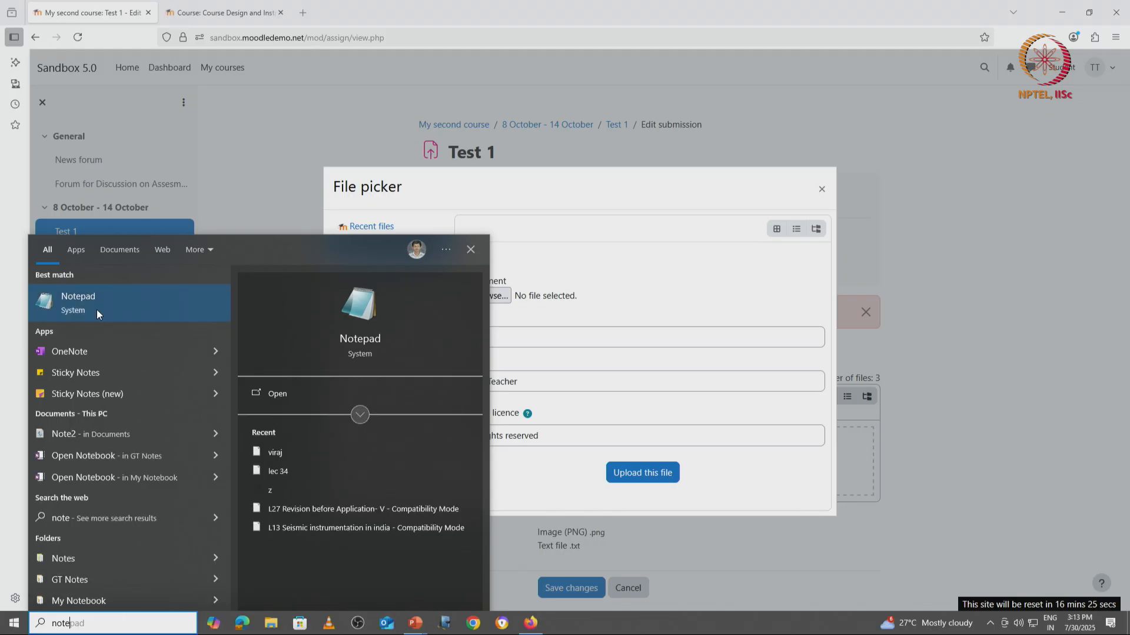
click(98, 306)
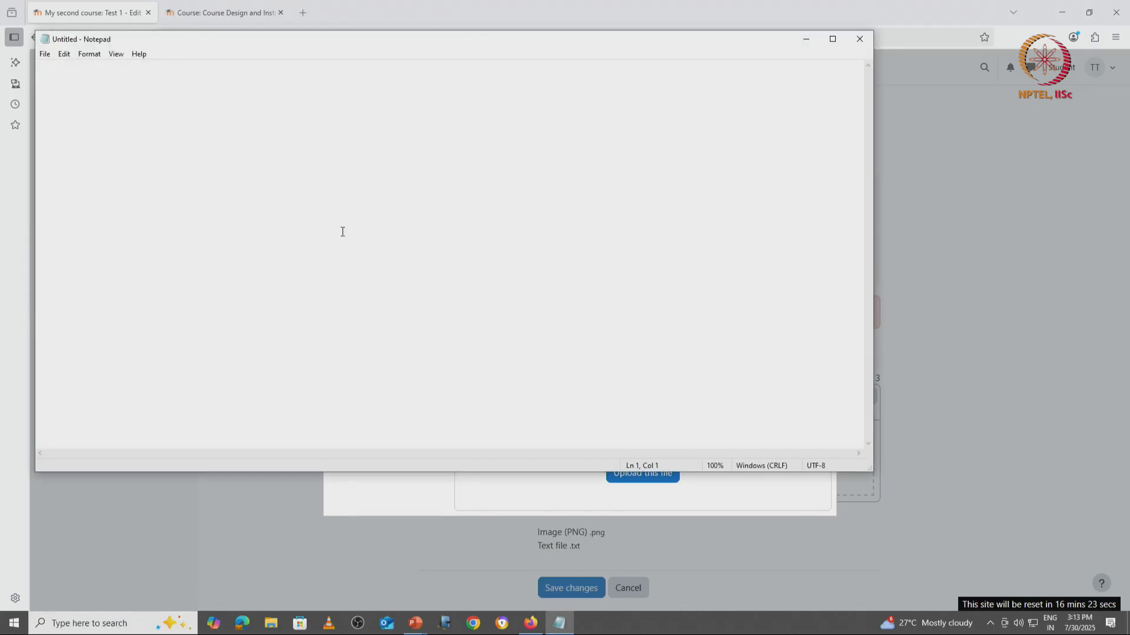
text(test)
key(ctrl+s)
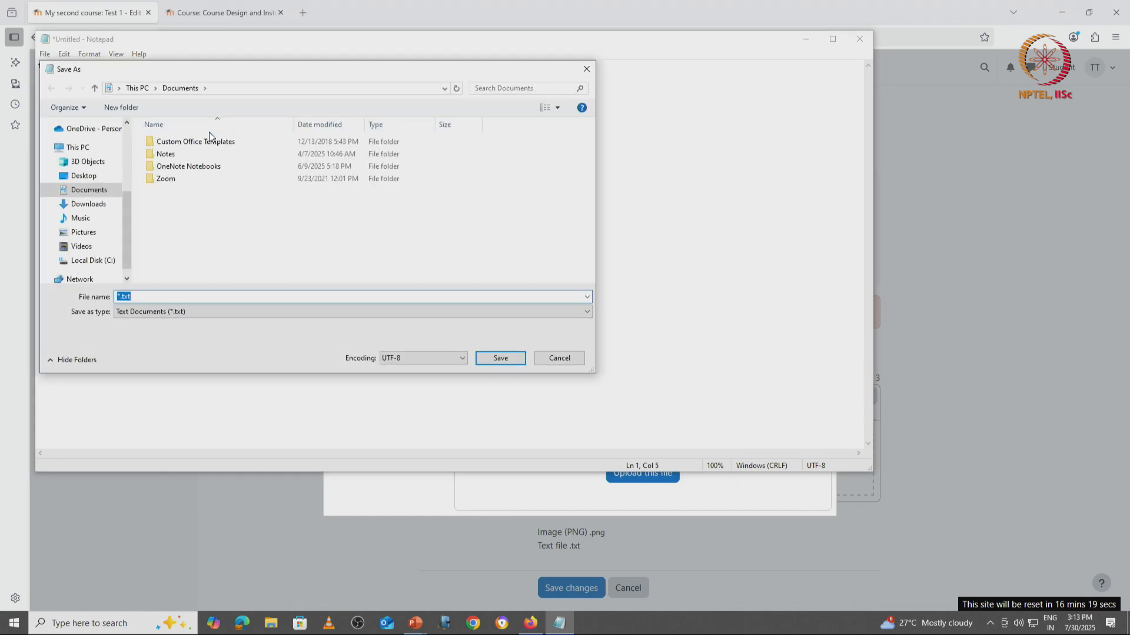
text(test)
click(480, 358)
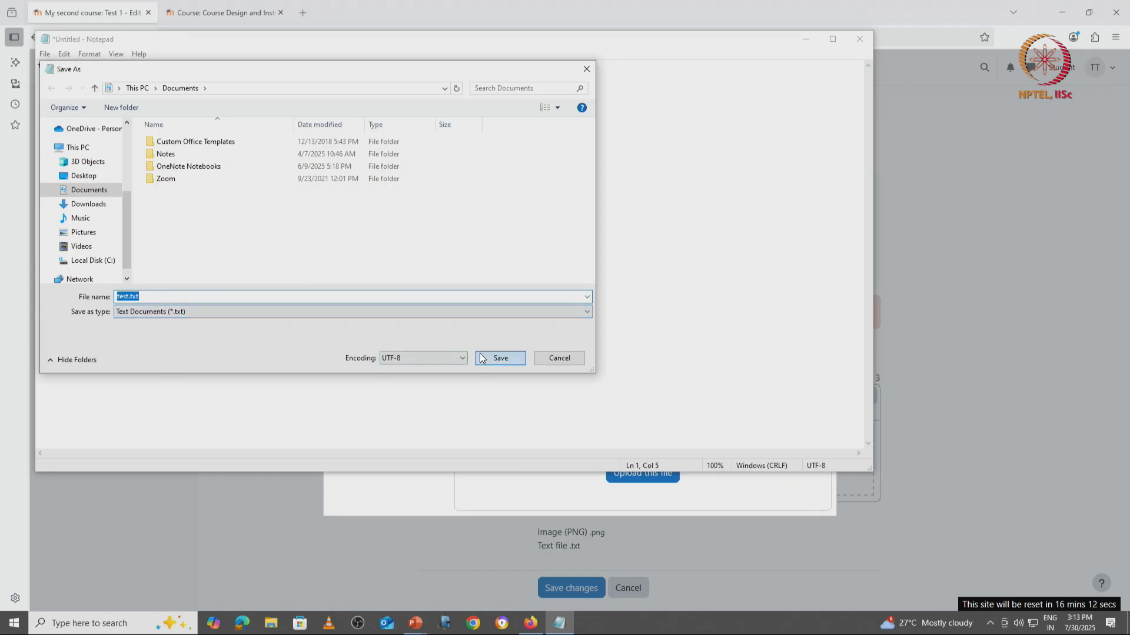
click(864, 41)
Upload test.txt from Documents as the file submission and save the submission changes
click(490, 295)
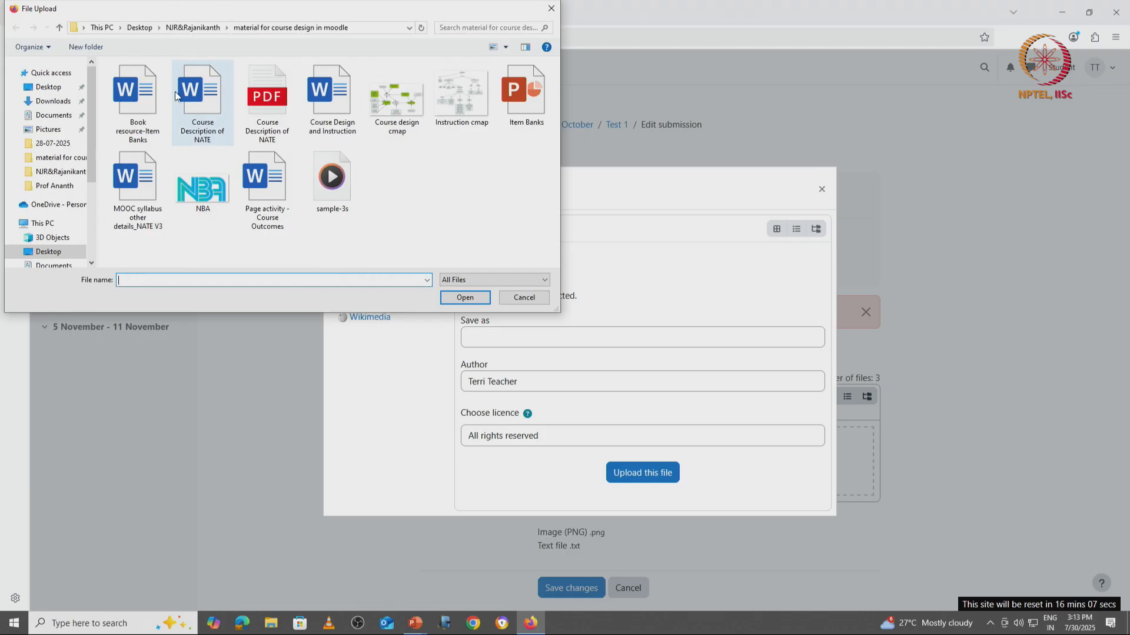
click(53, 115)
double_click(139, 192)
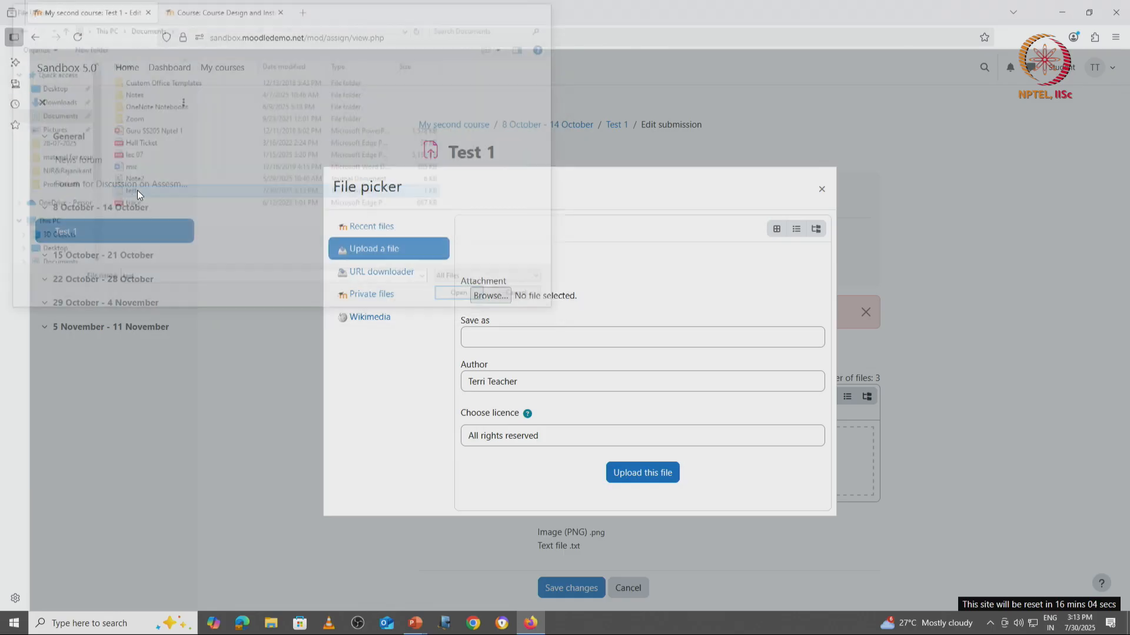
click(648, 474)
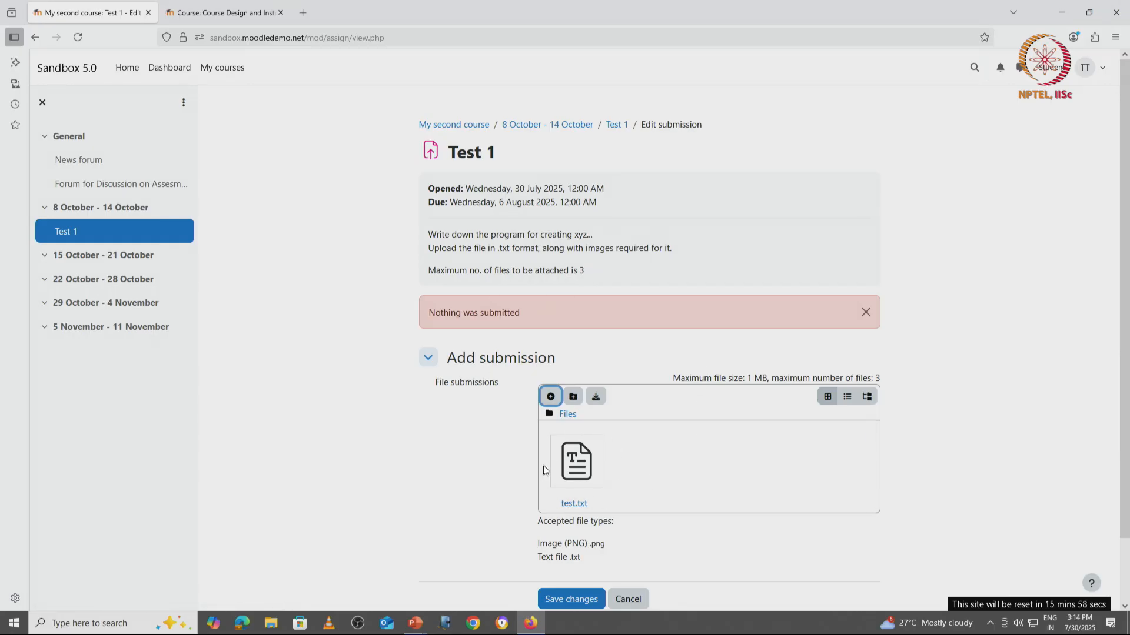
click(570, 599)
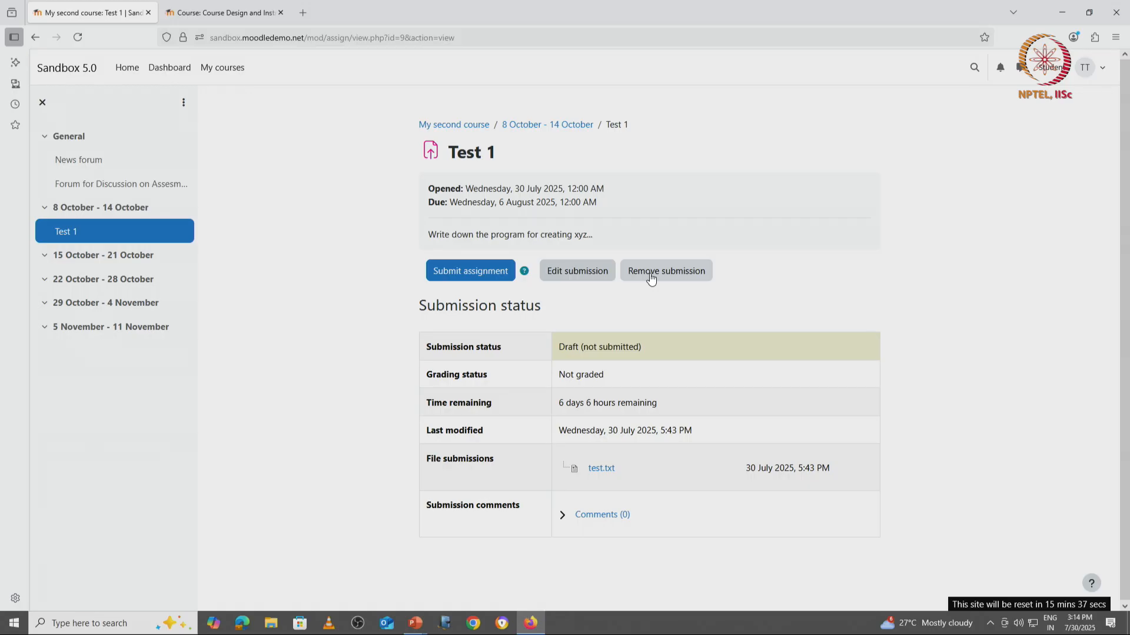
Submit the Test 1 draft containing test.txt for grading and confirm the submission
click(472, 278)
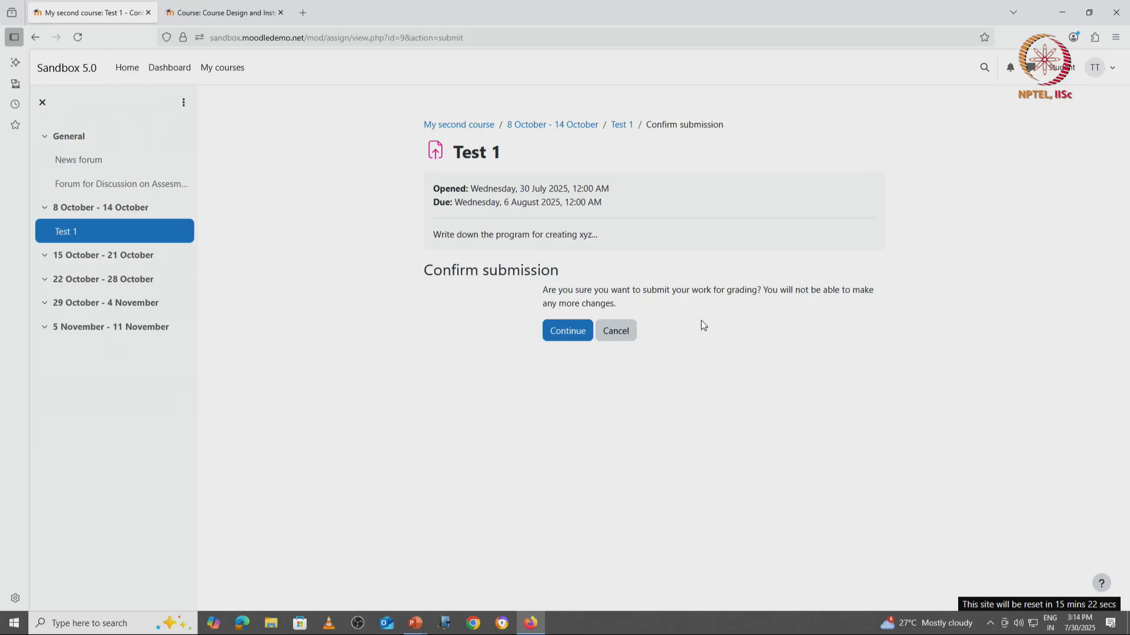
click(574, 331)
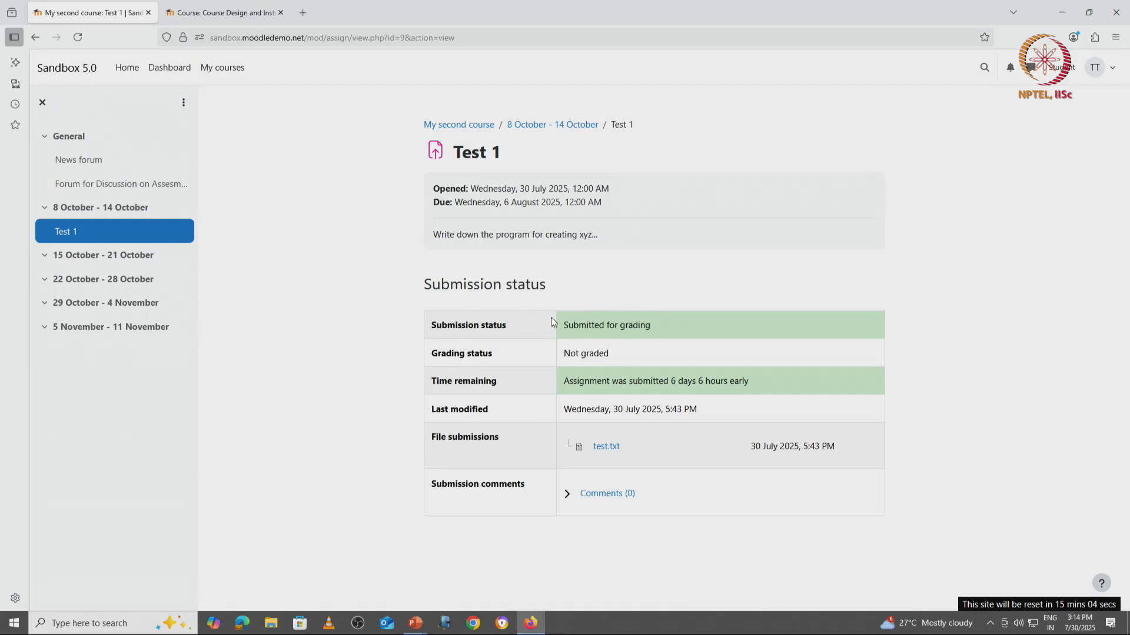
drag(560, 325, 661, 335)
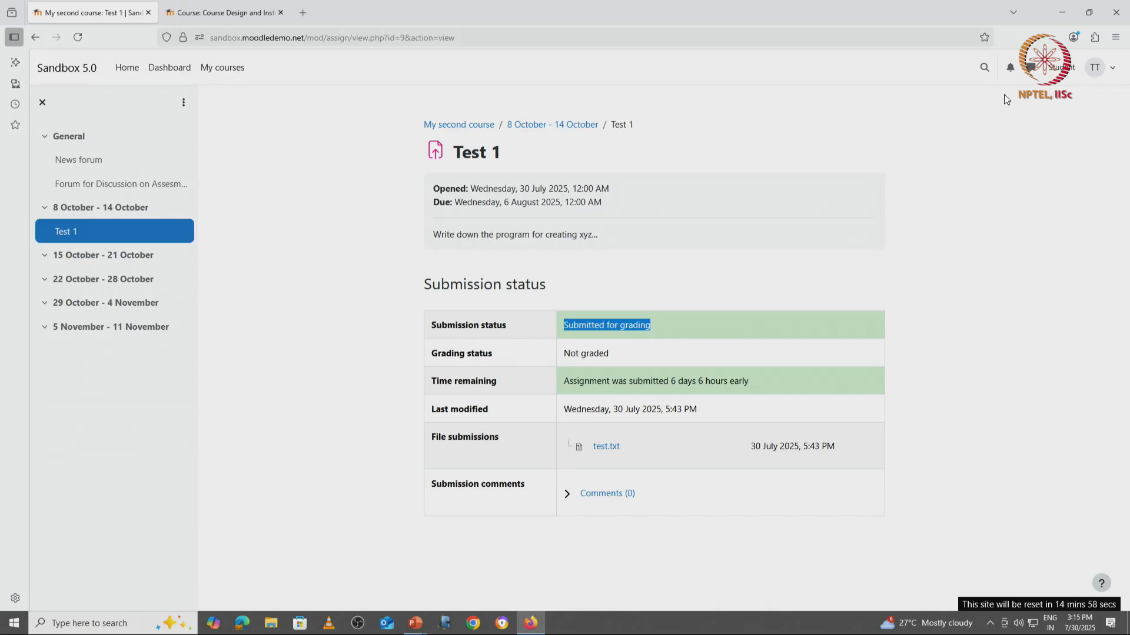
Return to the normal teacher role and open the submissions list of the Test 1 assignment
click(1064, 76)
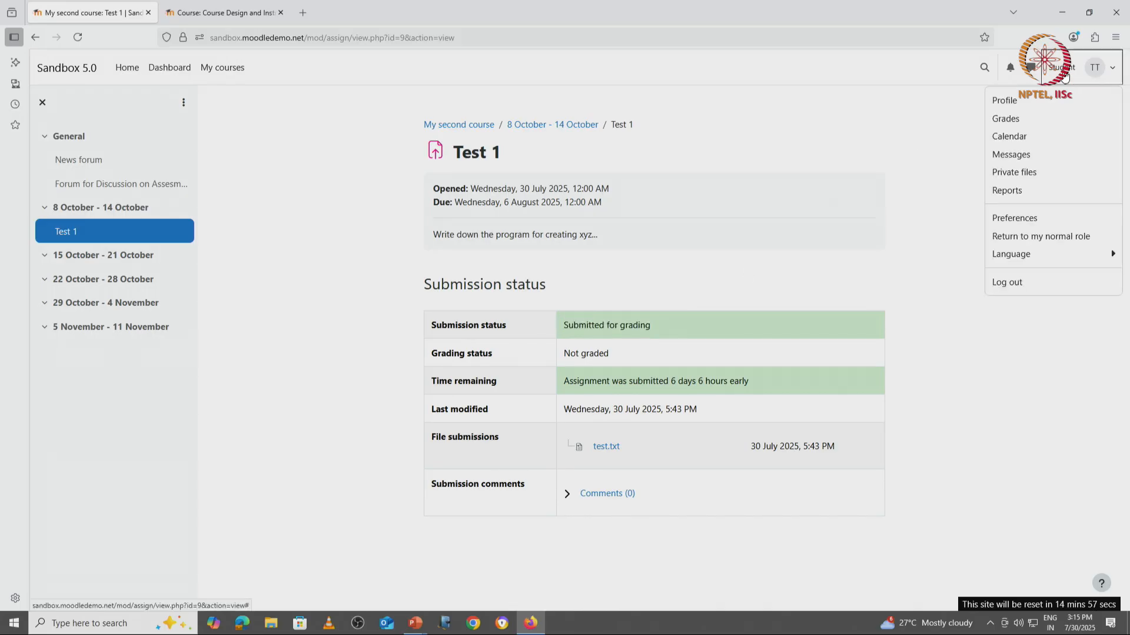
click(1047, 235)
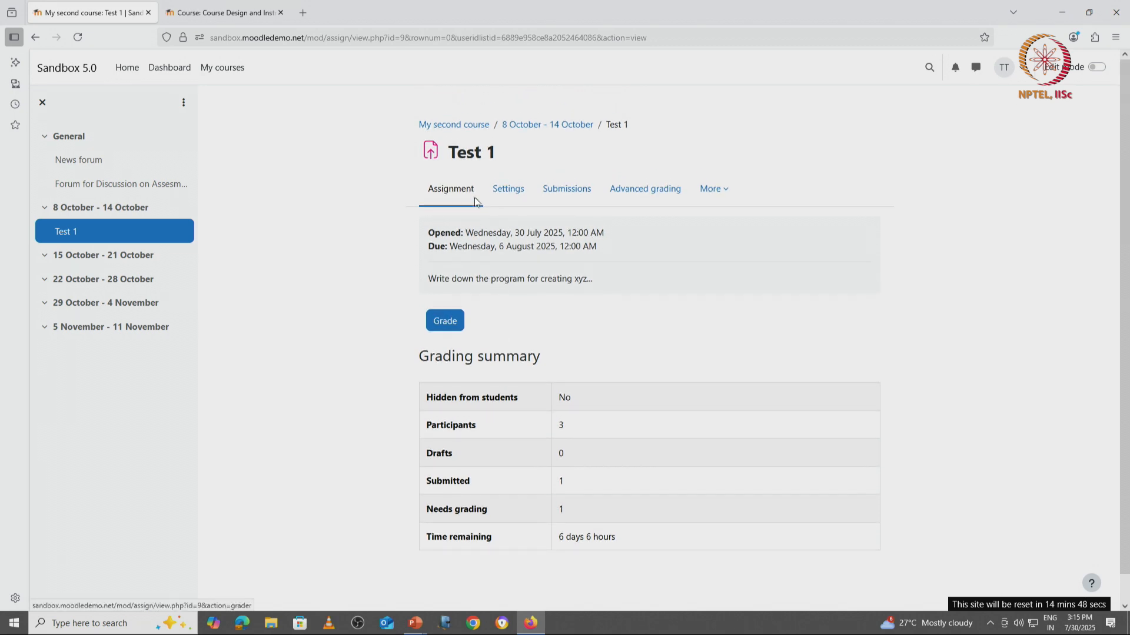
click(574, 127)
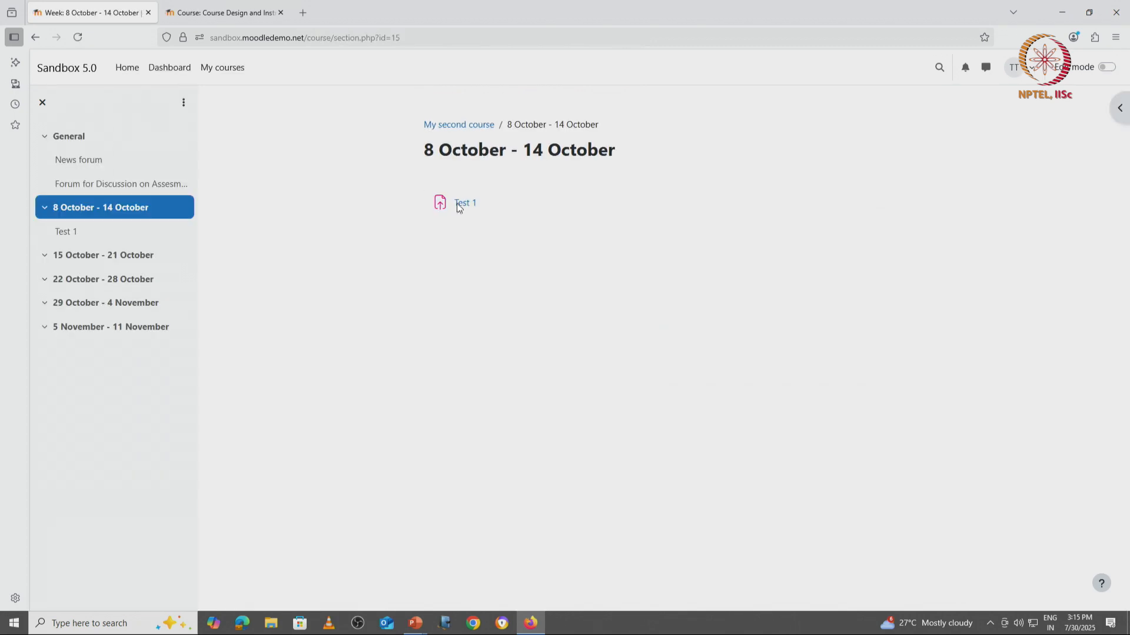
click(460, 203)
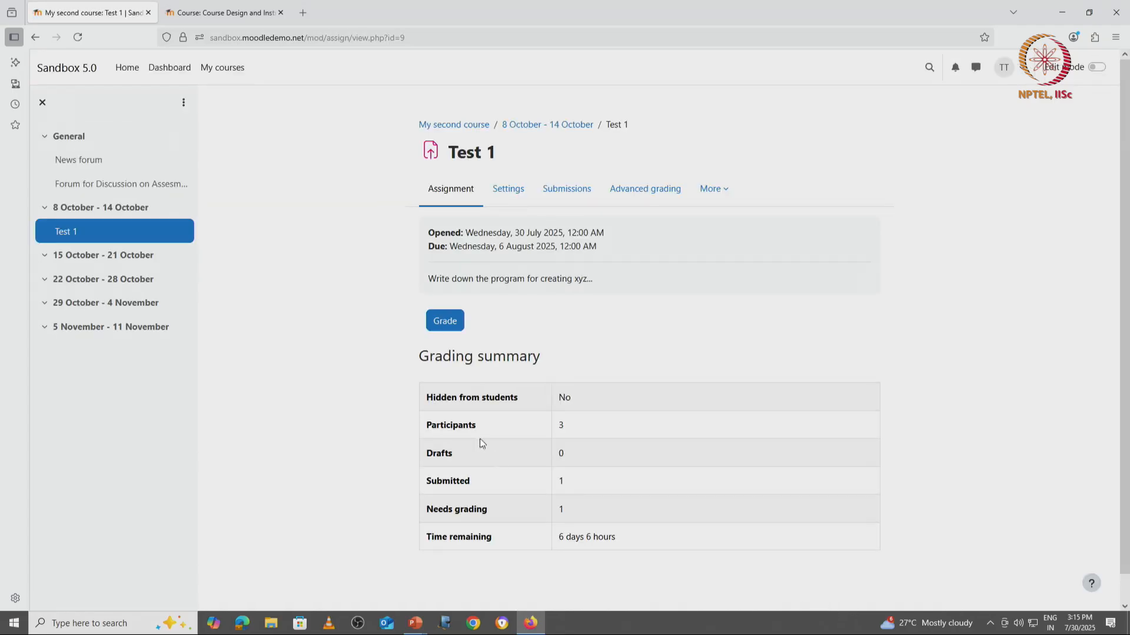
click(558, 198)
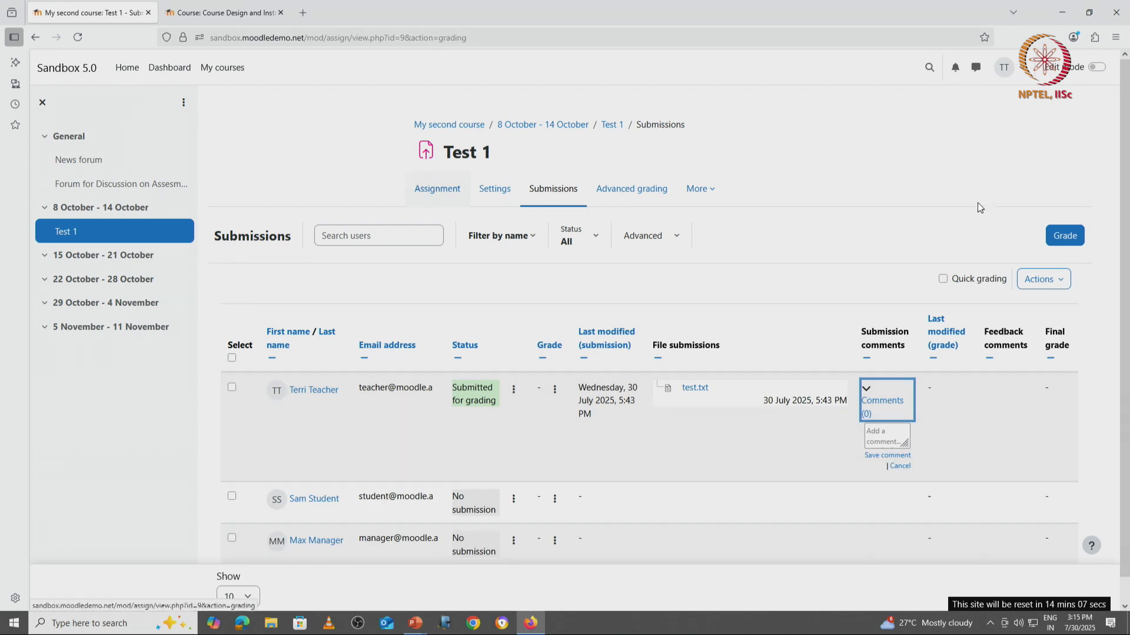
Grade the manager account's Test 1 entry 50 out of 100 with the feedback comment "feedback" and save the changes
click(1065, 237)
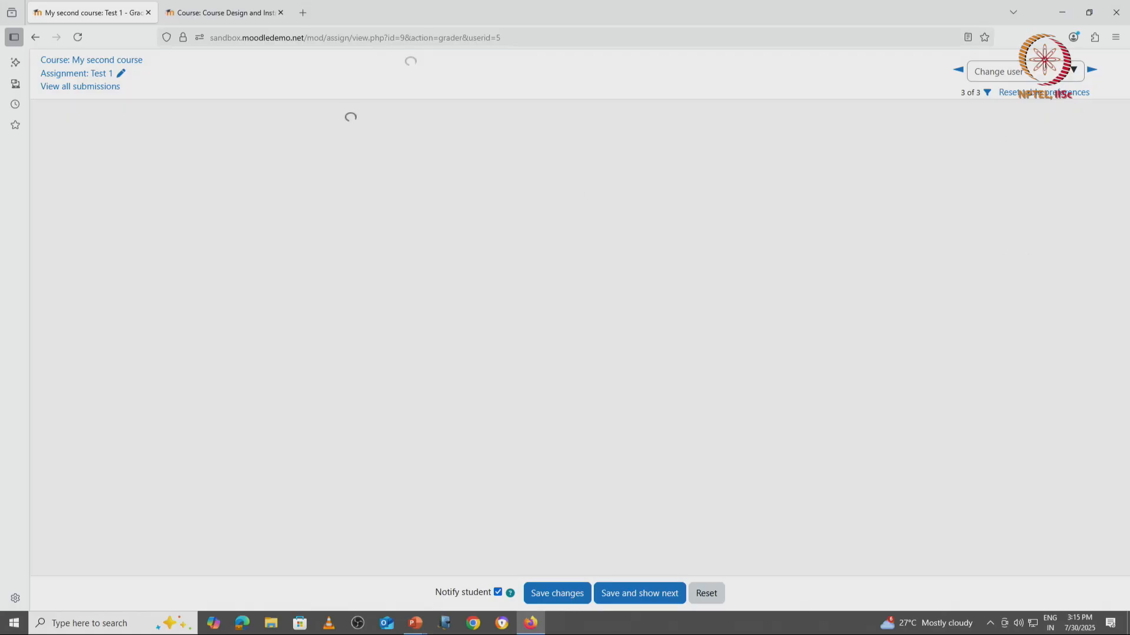
click(416, 246)
text(50)
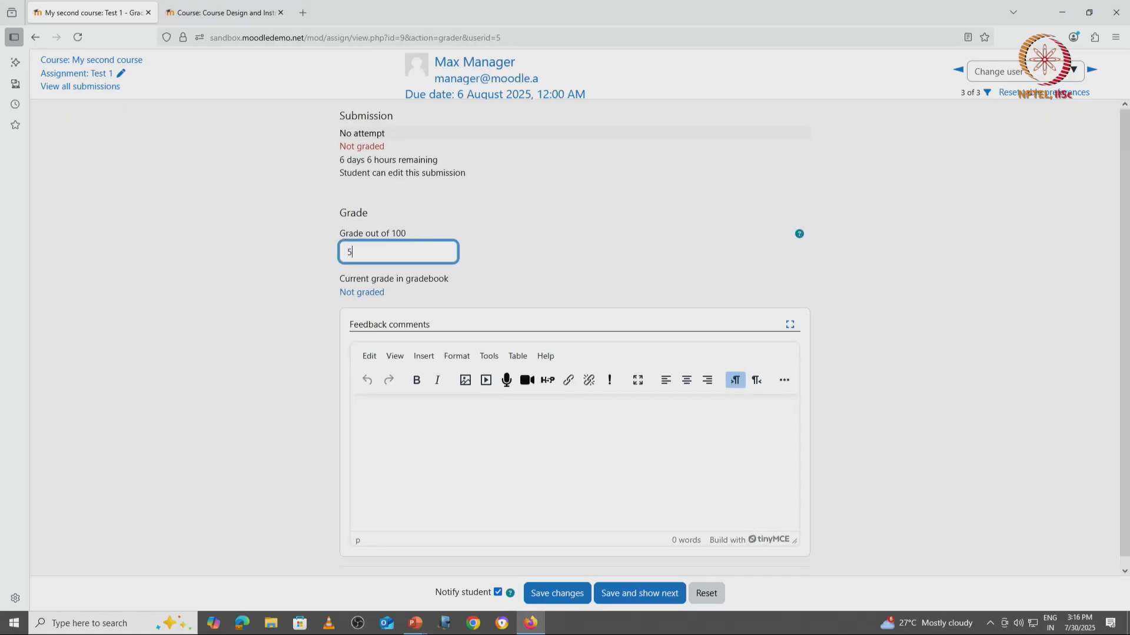
click(389, 440)
text(feedback)
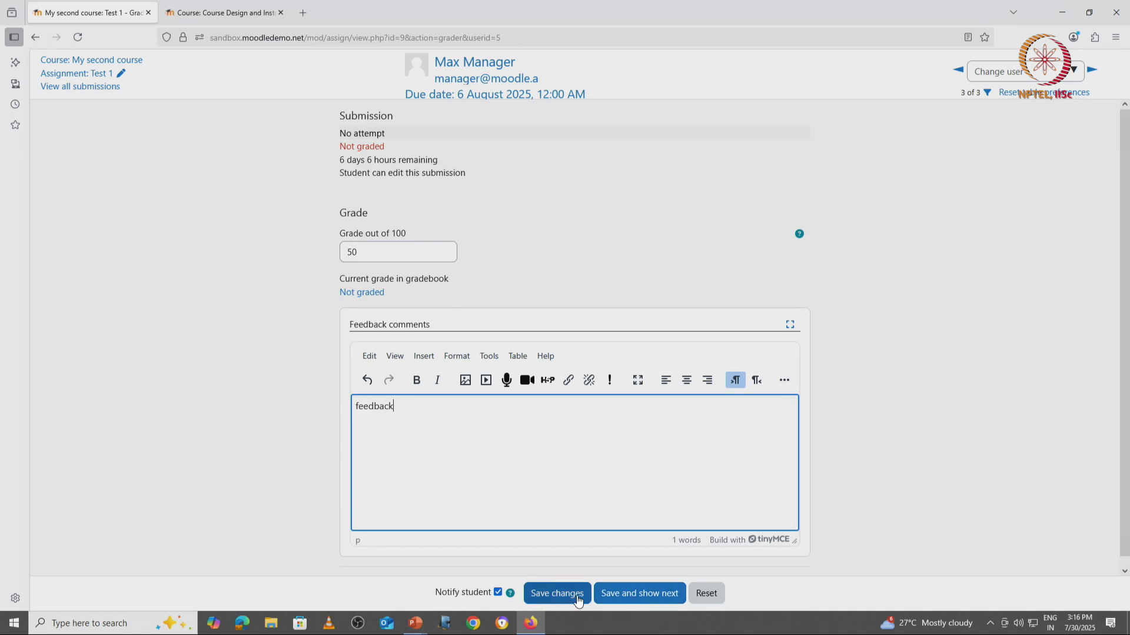
click(577, 598)
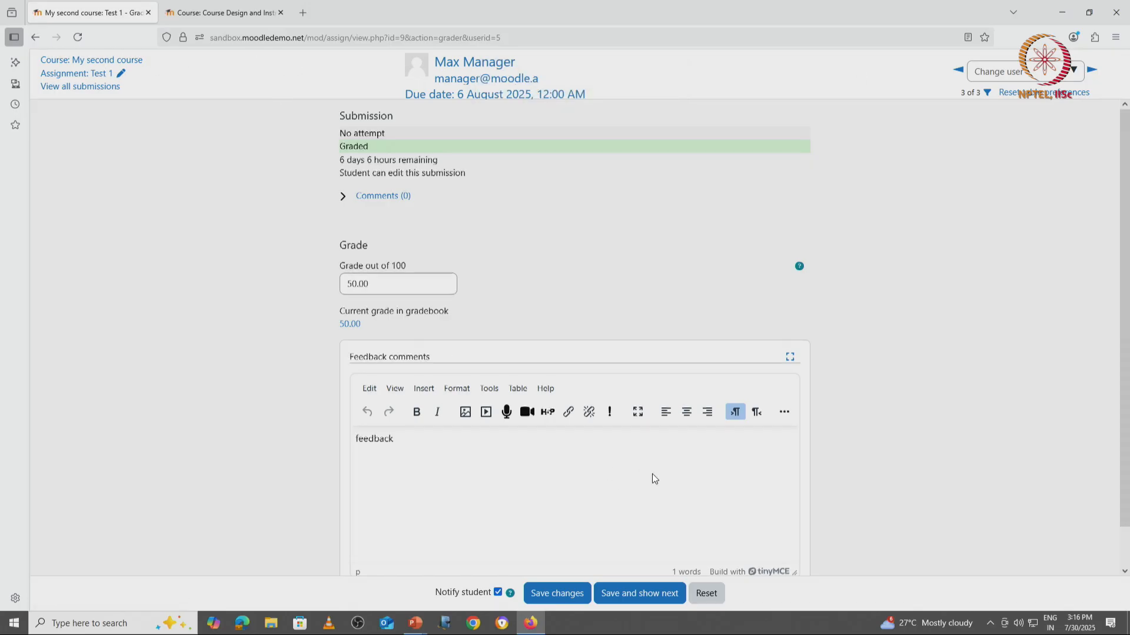
Leave the grader for the course page and switch to the Student role to check the Test 1 submission status
scroll(651, 475, down, 1)
scroll(132, 126, up, 1)
click(100, 62)
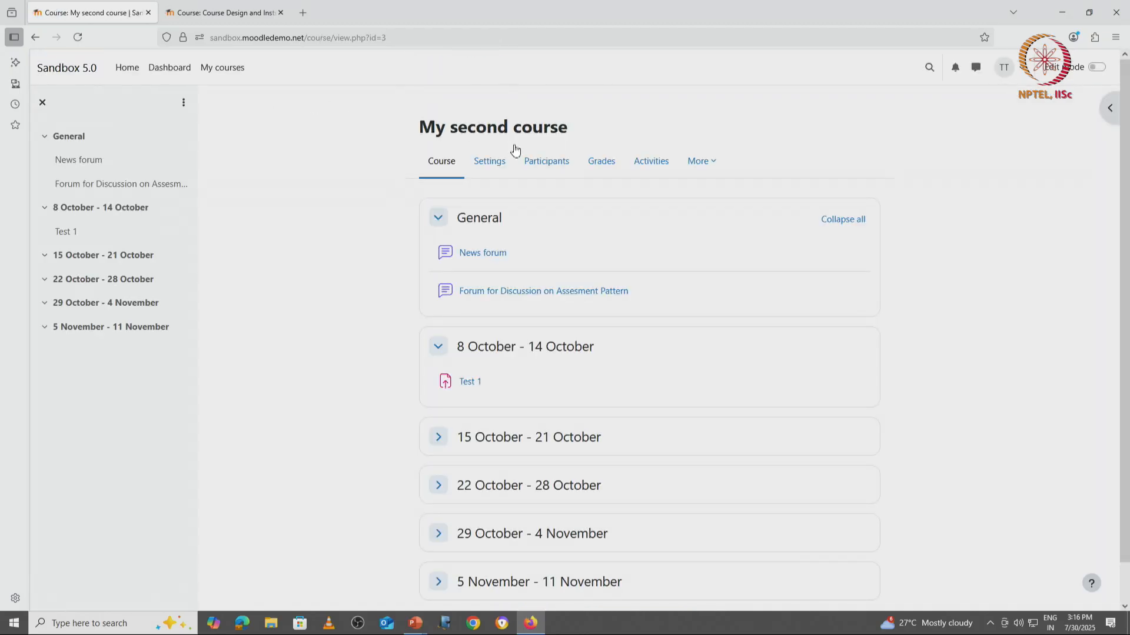
click(1003, 67)
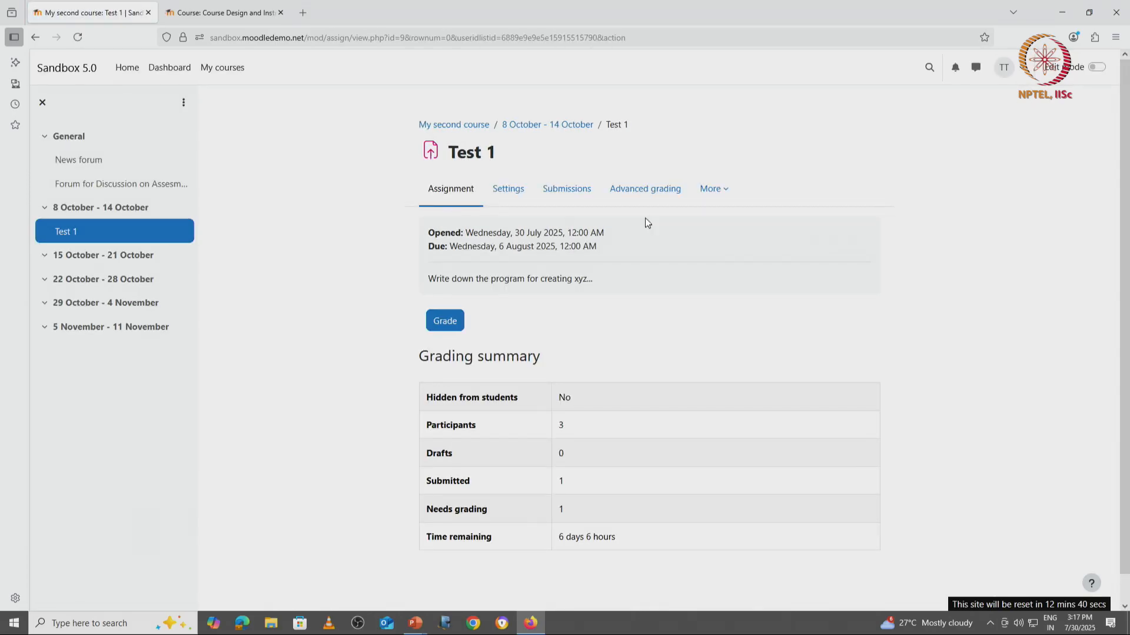
click(1007, 69)
click(970, 258)
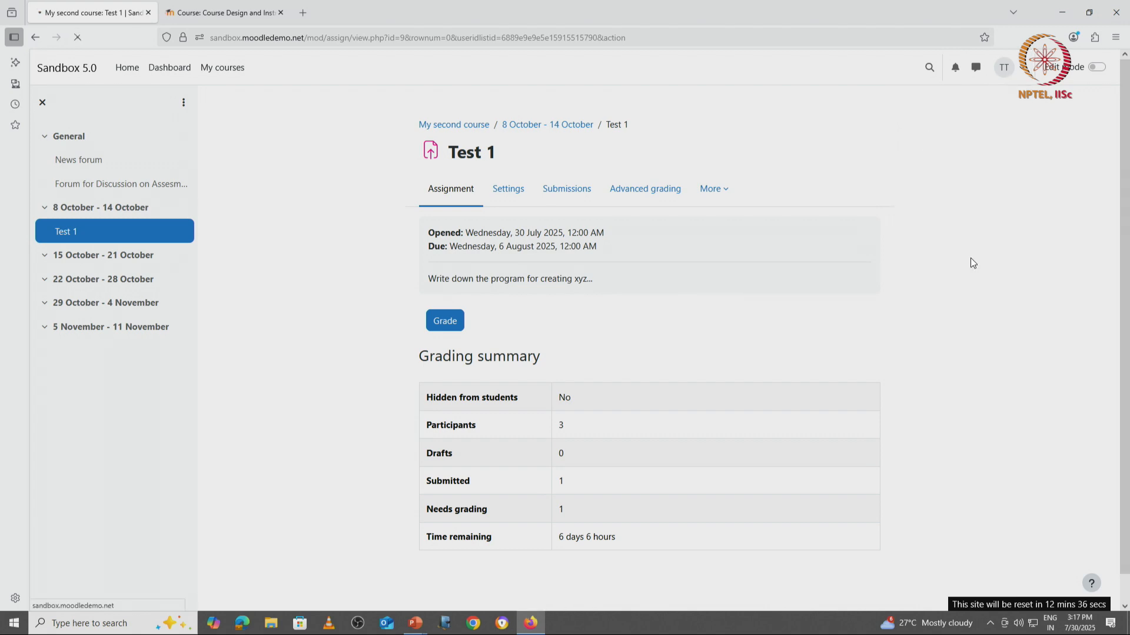
click(243, 315)
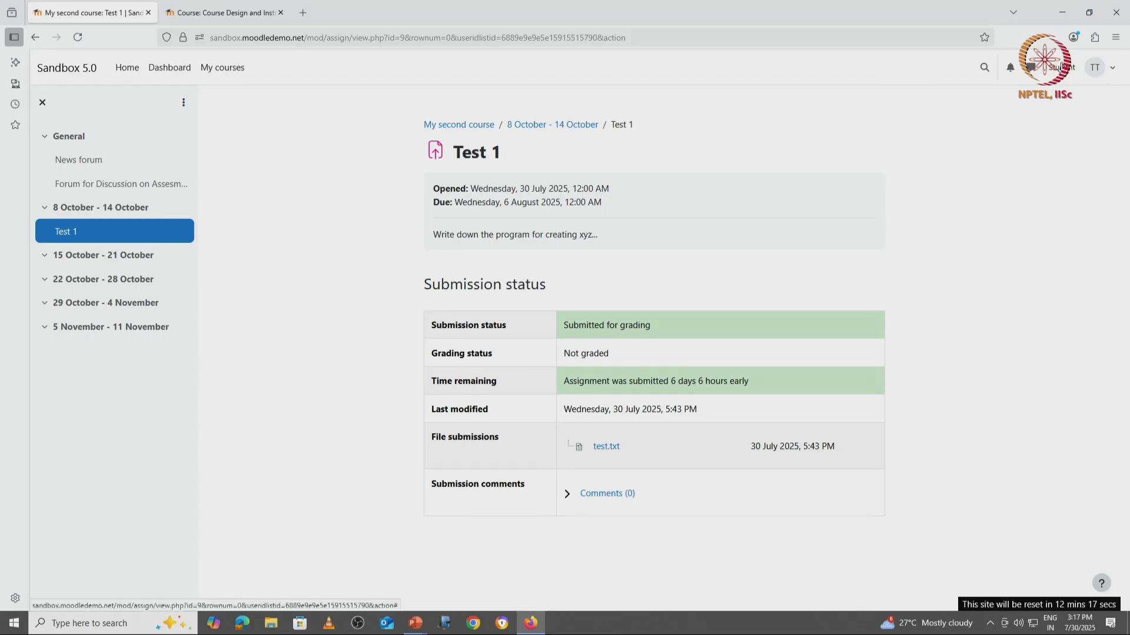
Return to the normal teacher role and open the main page of My second course
click(1076, 70)
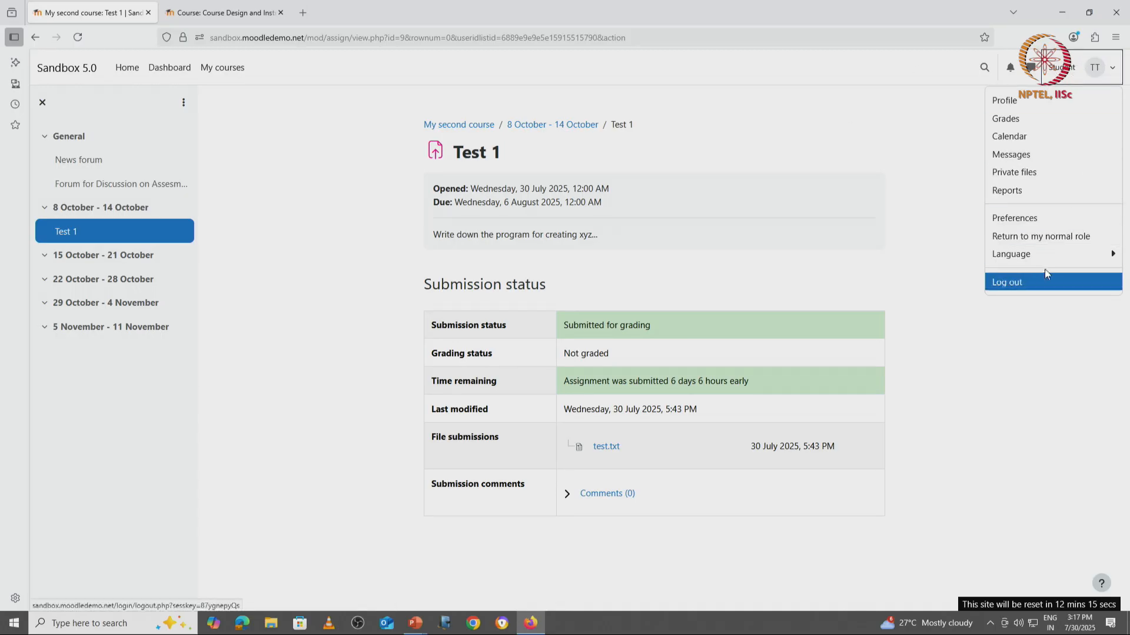
click(1043, 238)
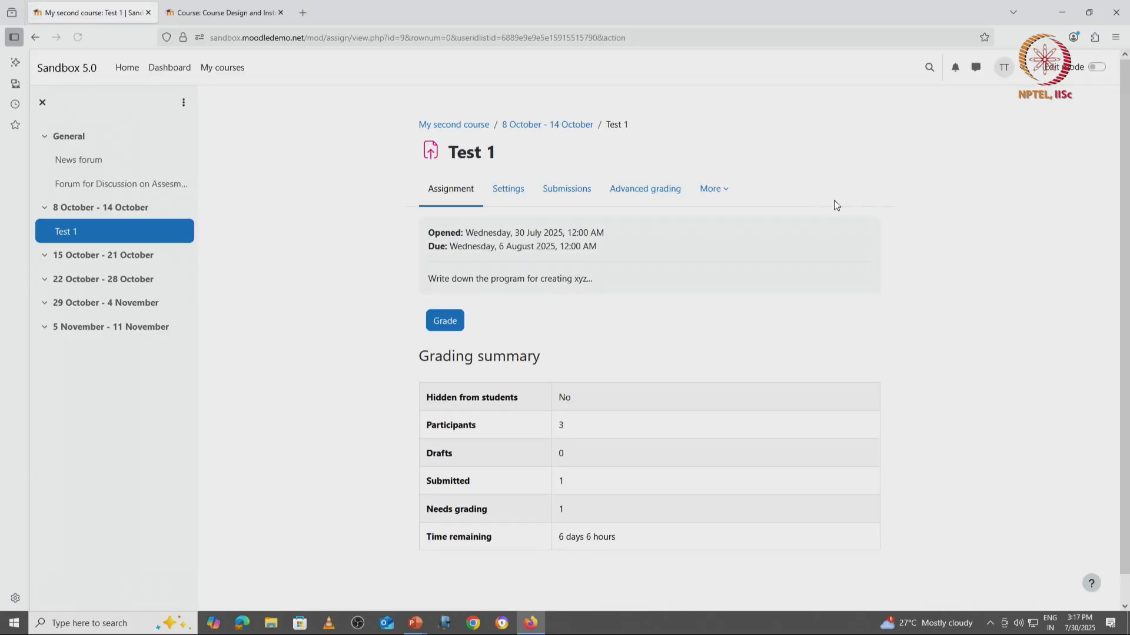
click(459, 125)
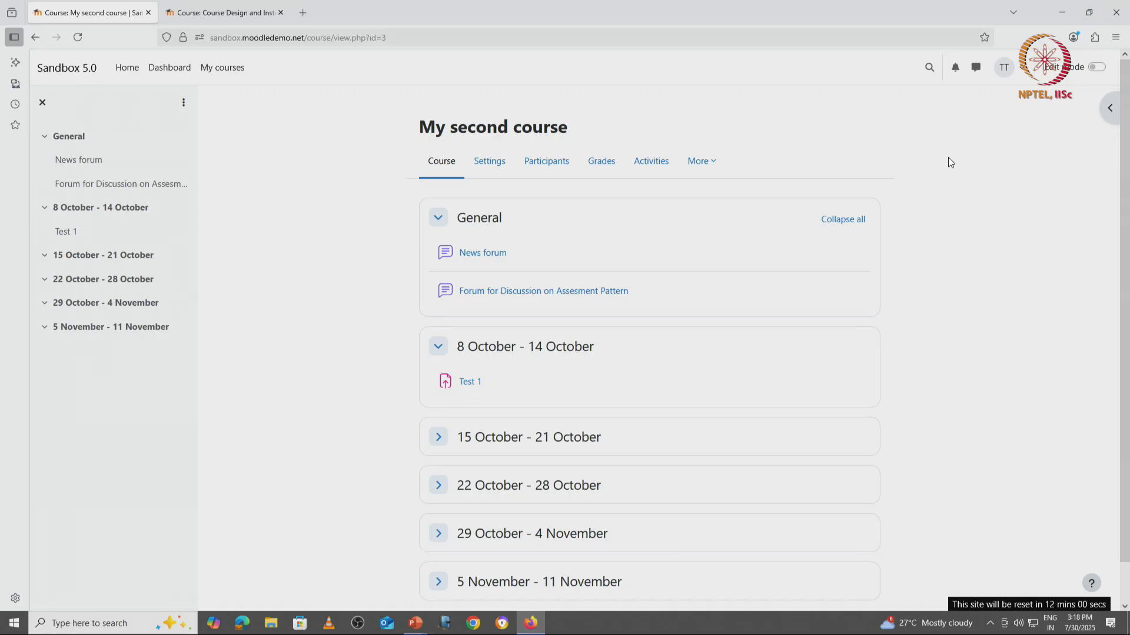
key(alt+Tab)
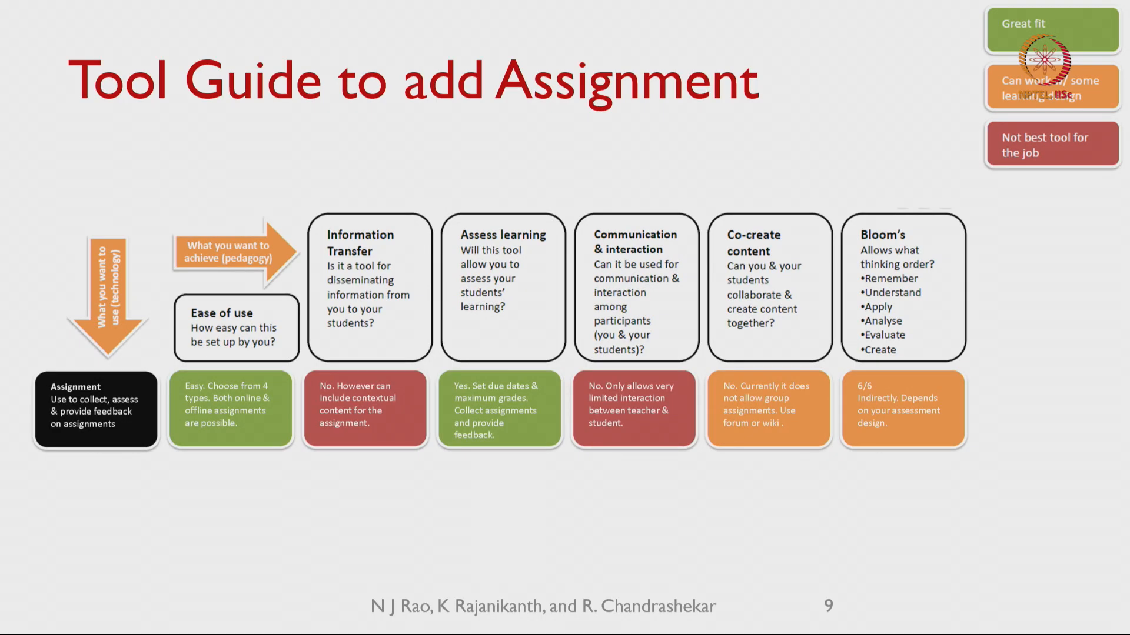
key(Right)
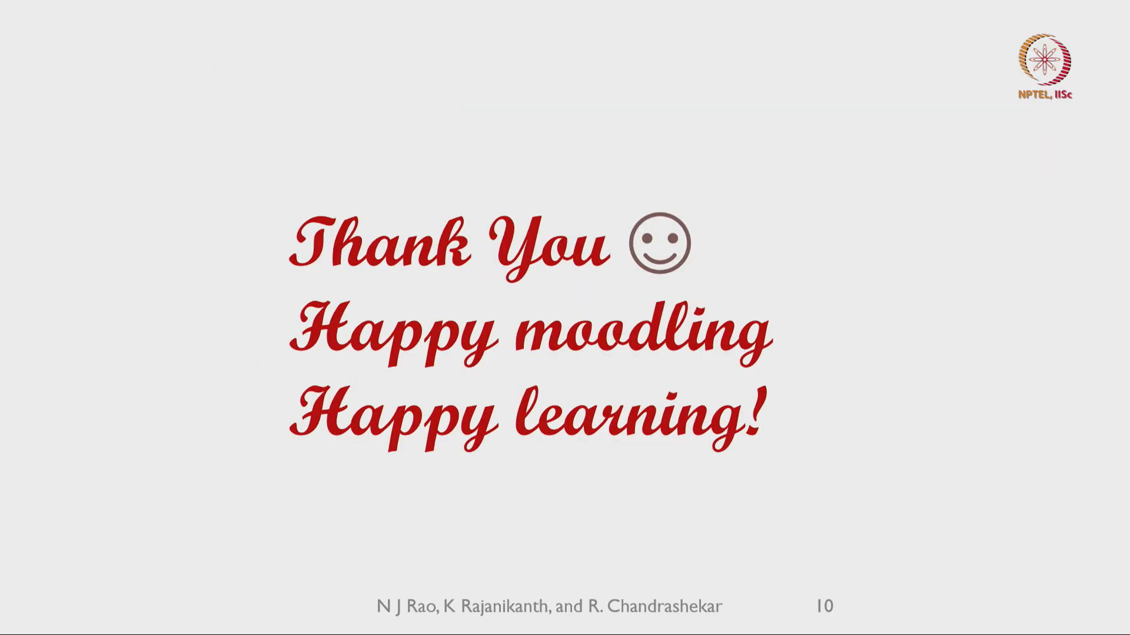